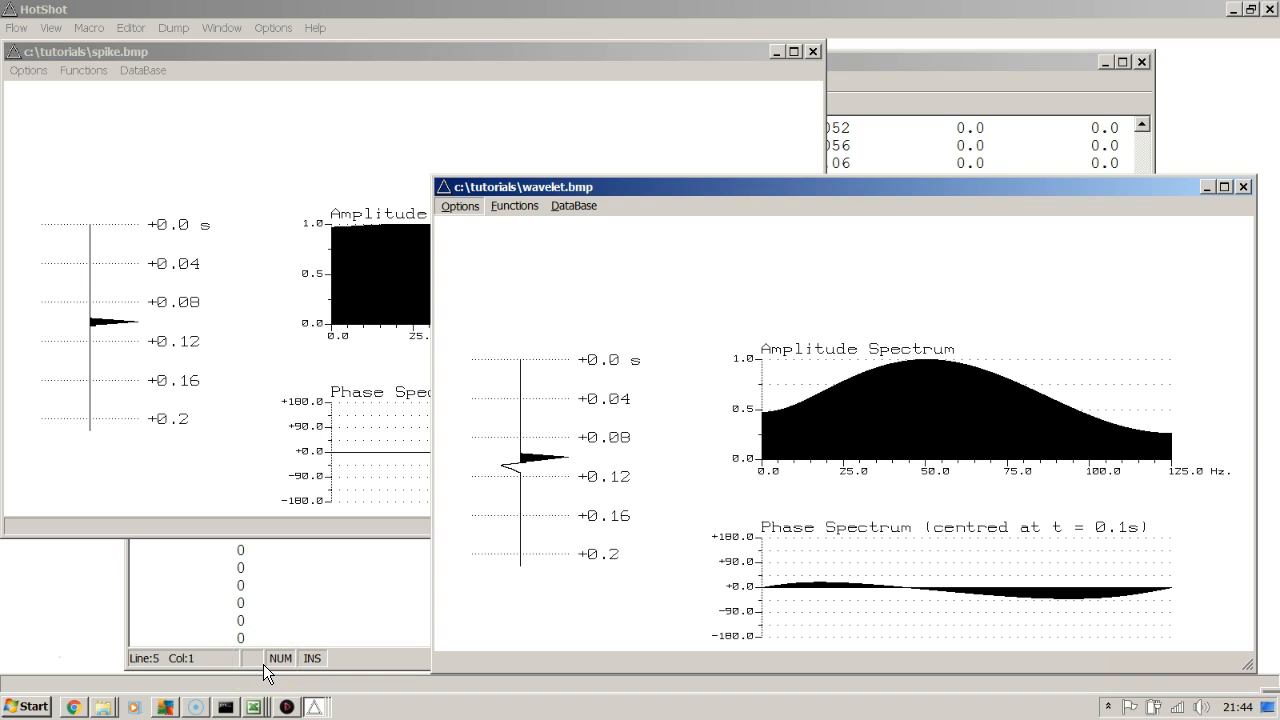
View the spike.bmp and wavelet.bmp spectra, and look through the shot records in shots.bmp
left_click(360, 48)
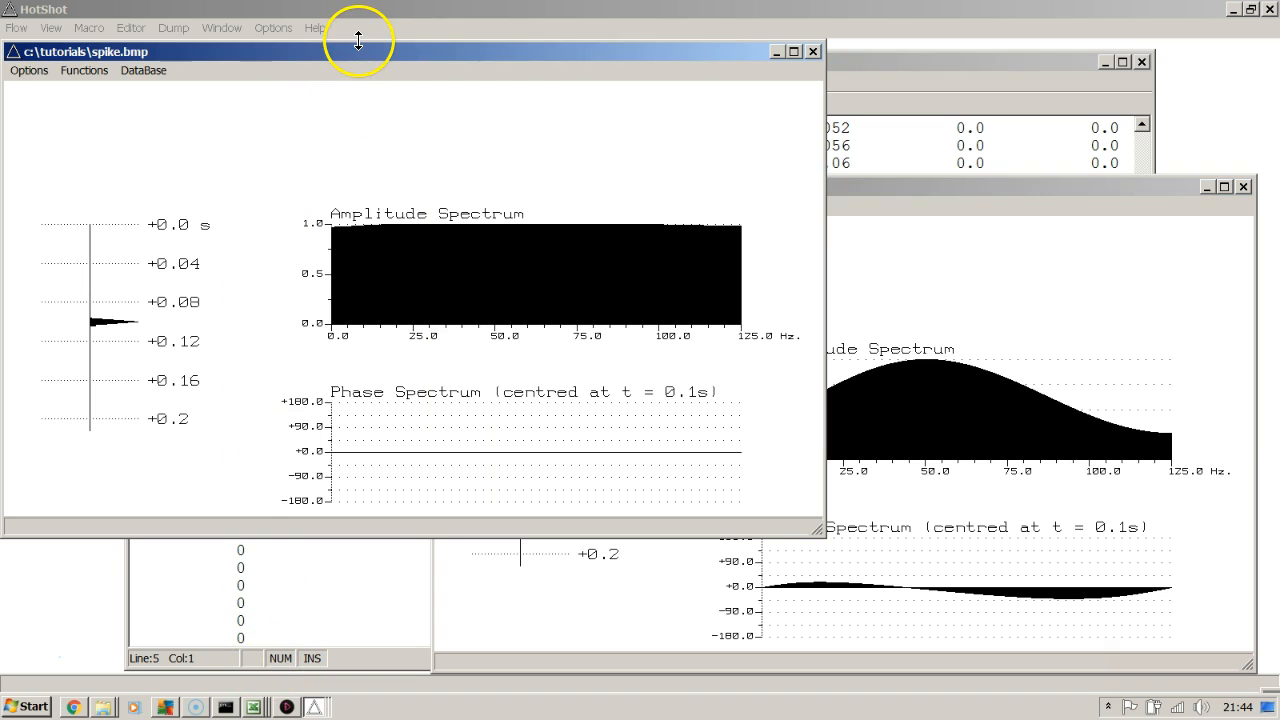
left_click(866, 190)
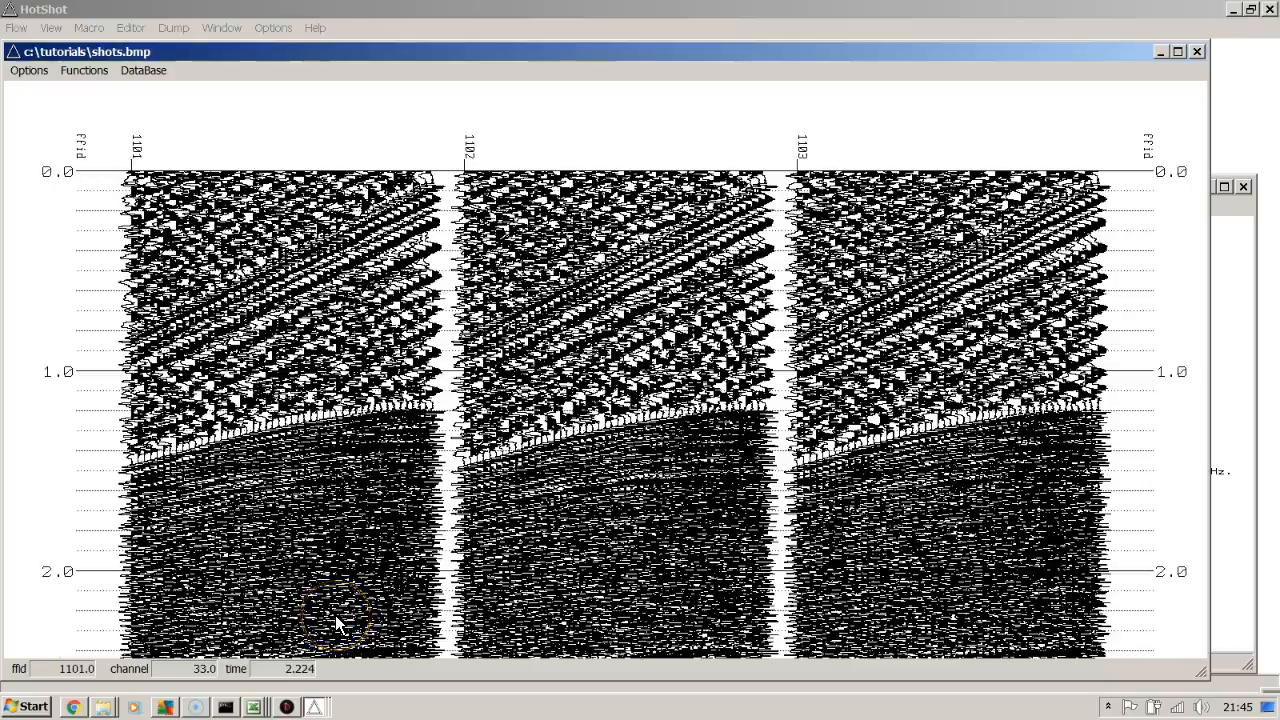
scroll(335, 615, "down", 1)
scroll(335, 615, "down", 10)
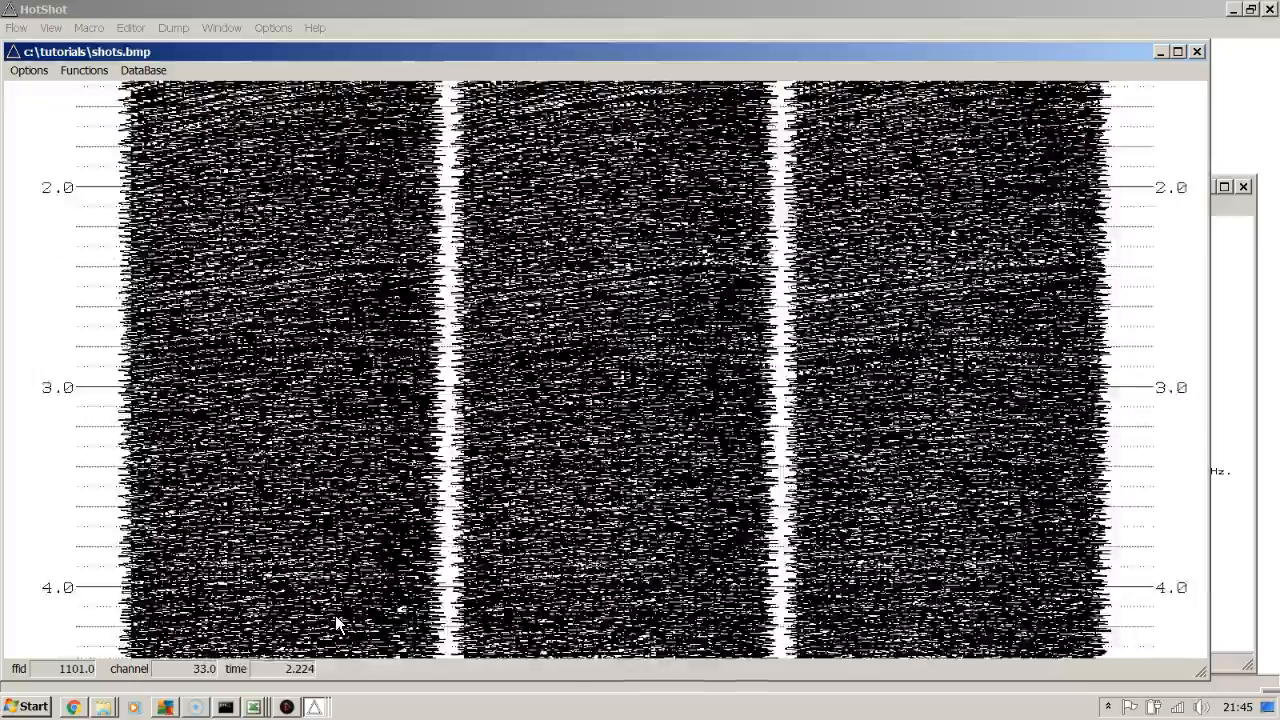
scroll(335, 620, "up", 10)
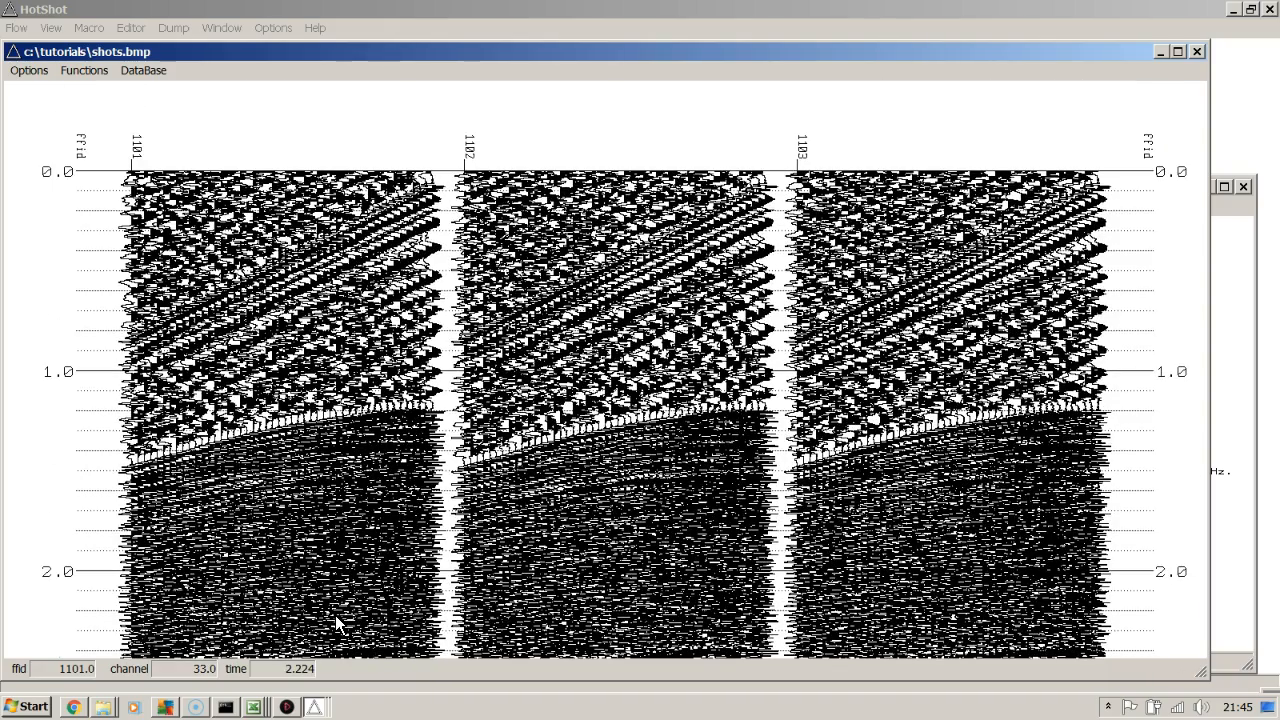
Examine the three appended traces in appended.bmp down to about 14 s
left_click(400, 206)
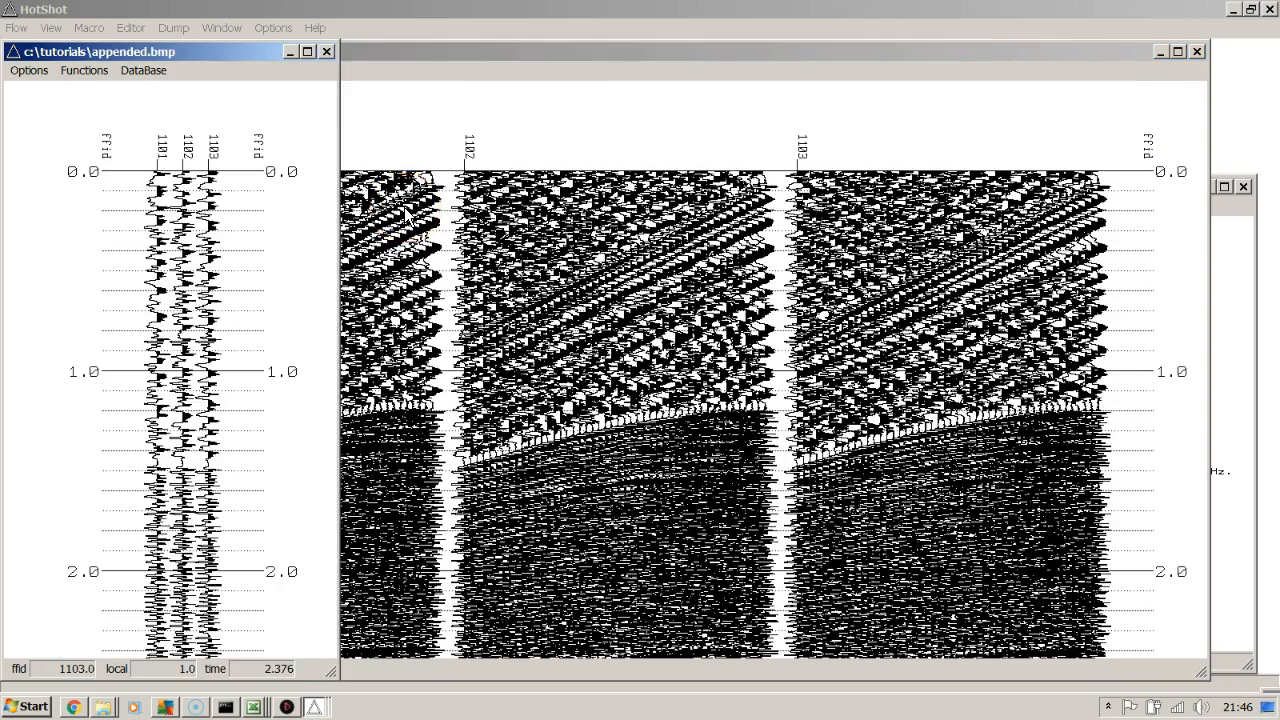
scroll(408, 214, "down", 6)
scroll(408, 214, "down", 20)
scroll(408, 214, "down", 20)
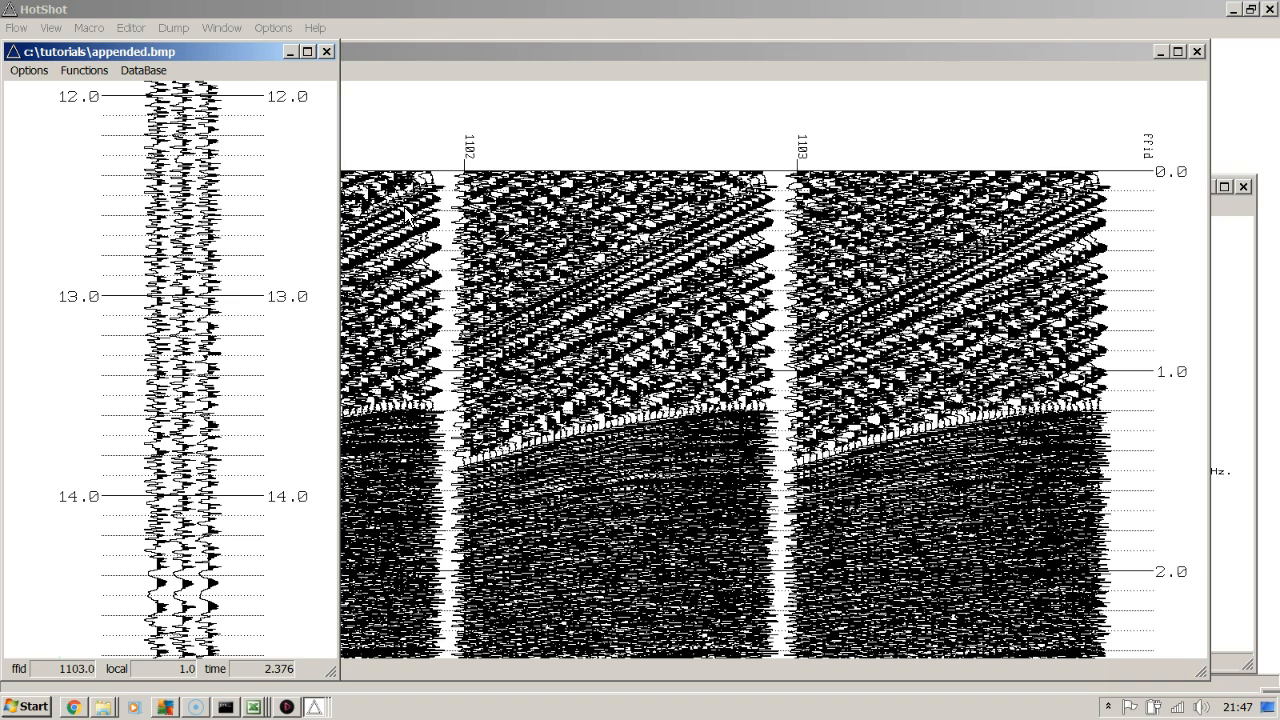
key("alt")
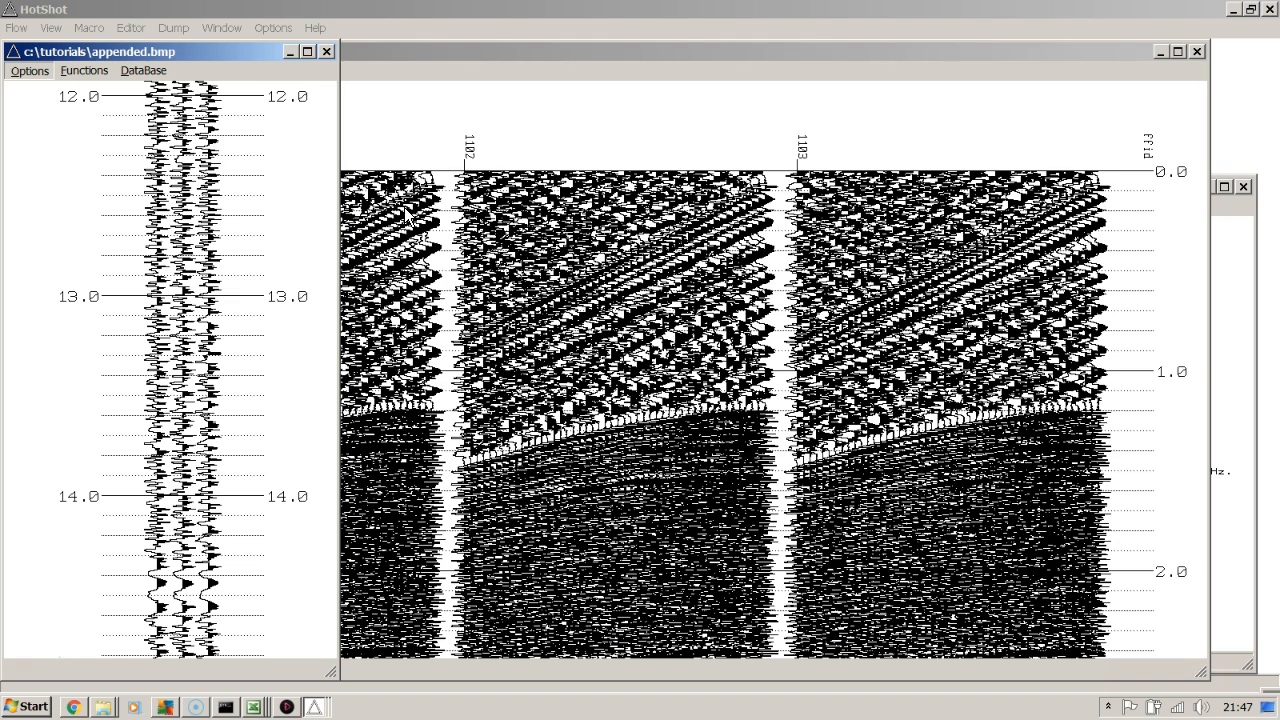
key("Escape")
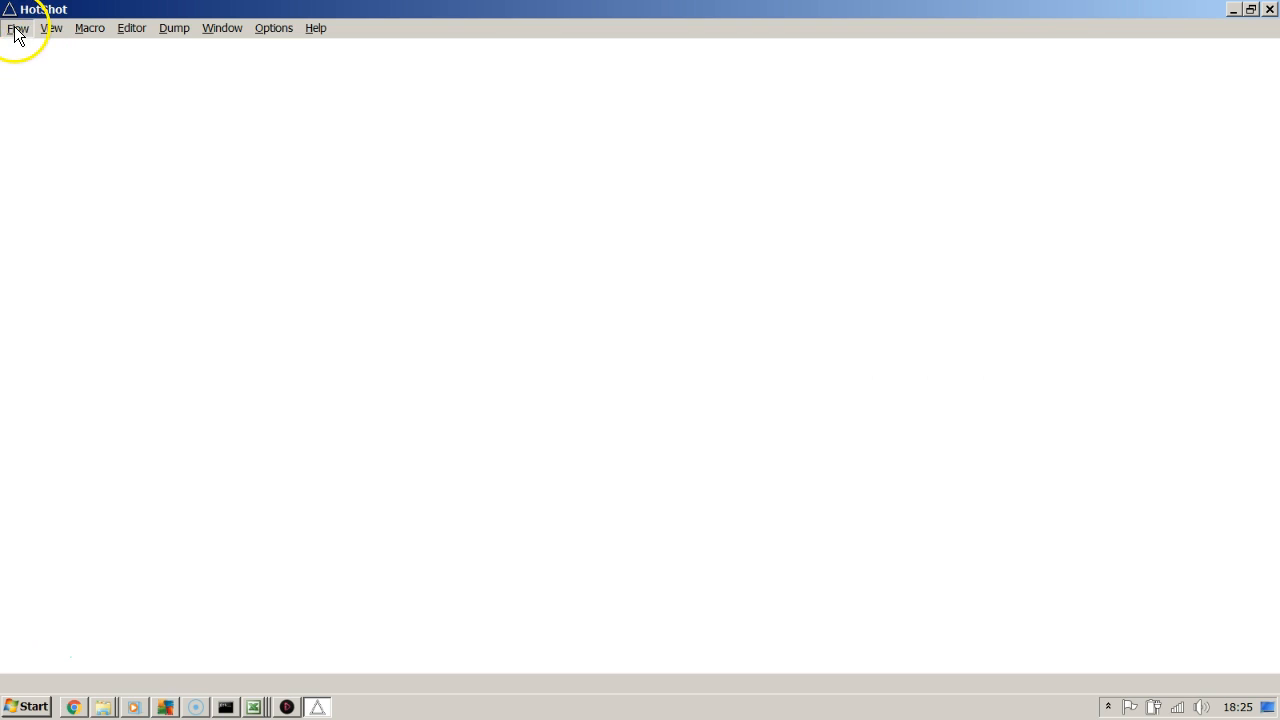
Open the help contents and expand the Flow topic's list of routines
left_click(17, 28)
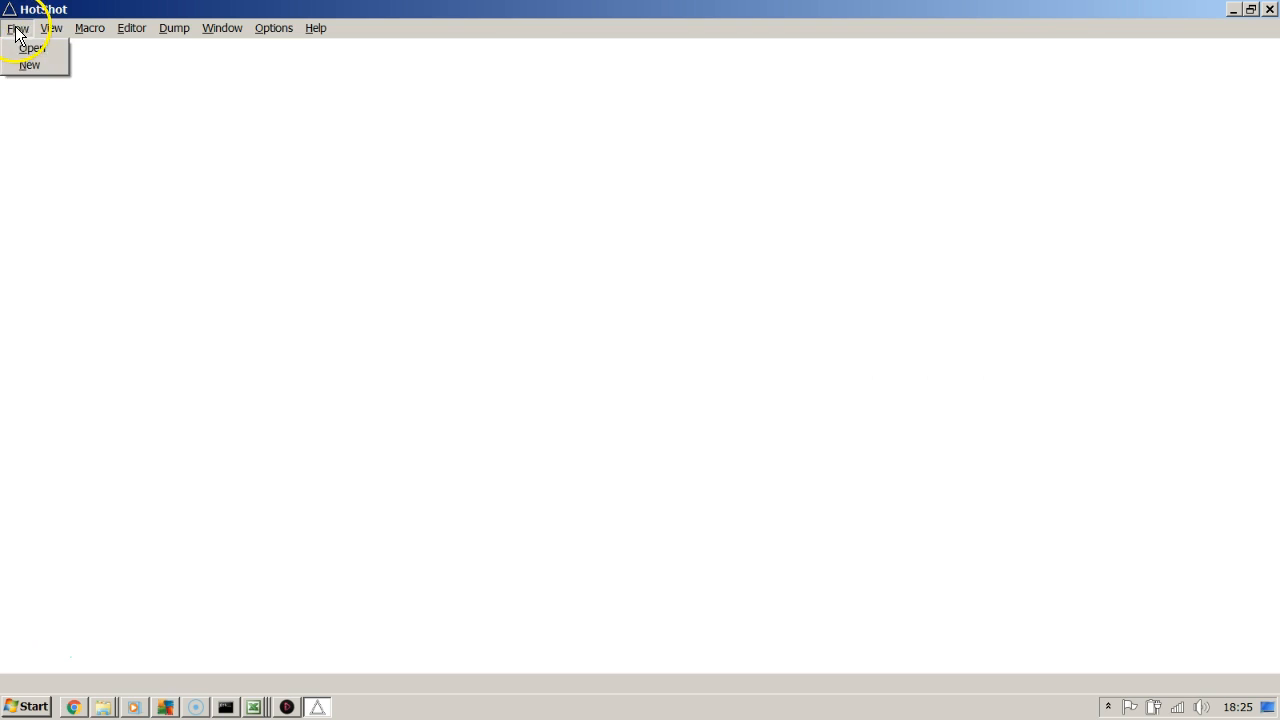
mouse_move(47, 30)
mouse_move(128, 24)
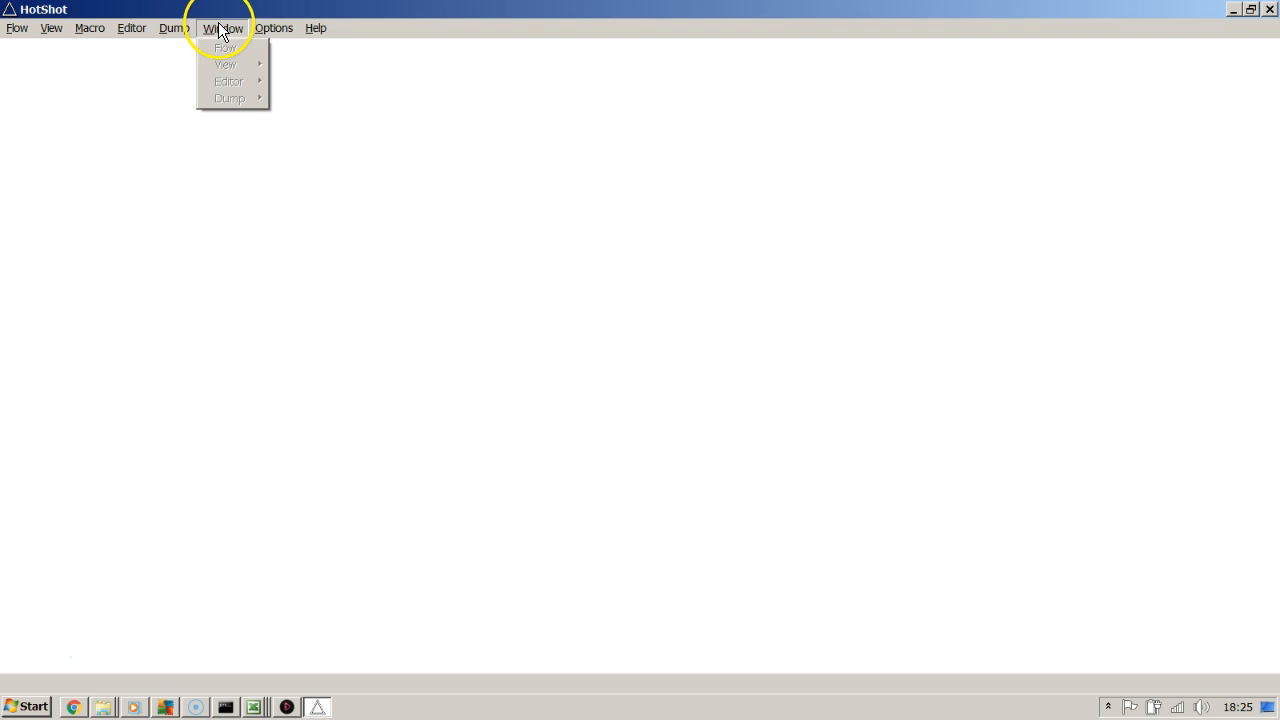
mouse_move(264, 32)
mouse_move(314, 29)
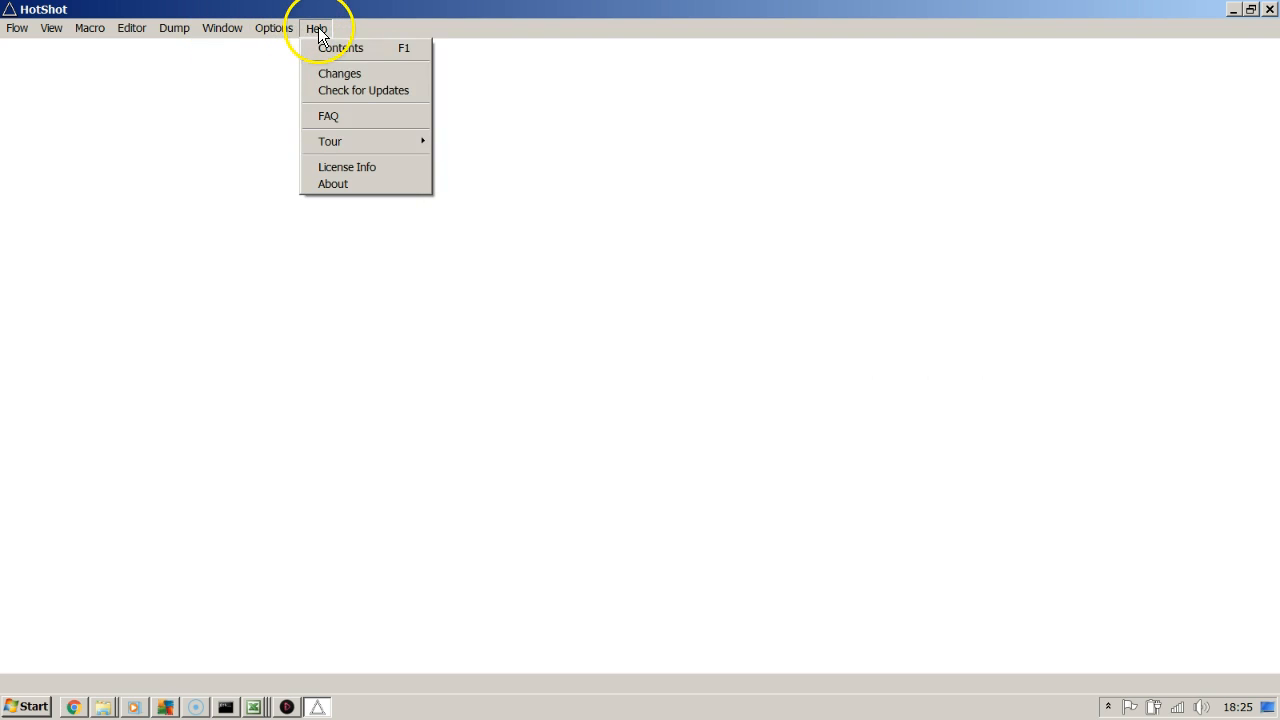
left_click(326, 48)
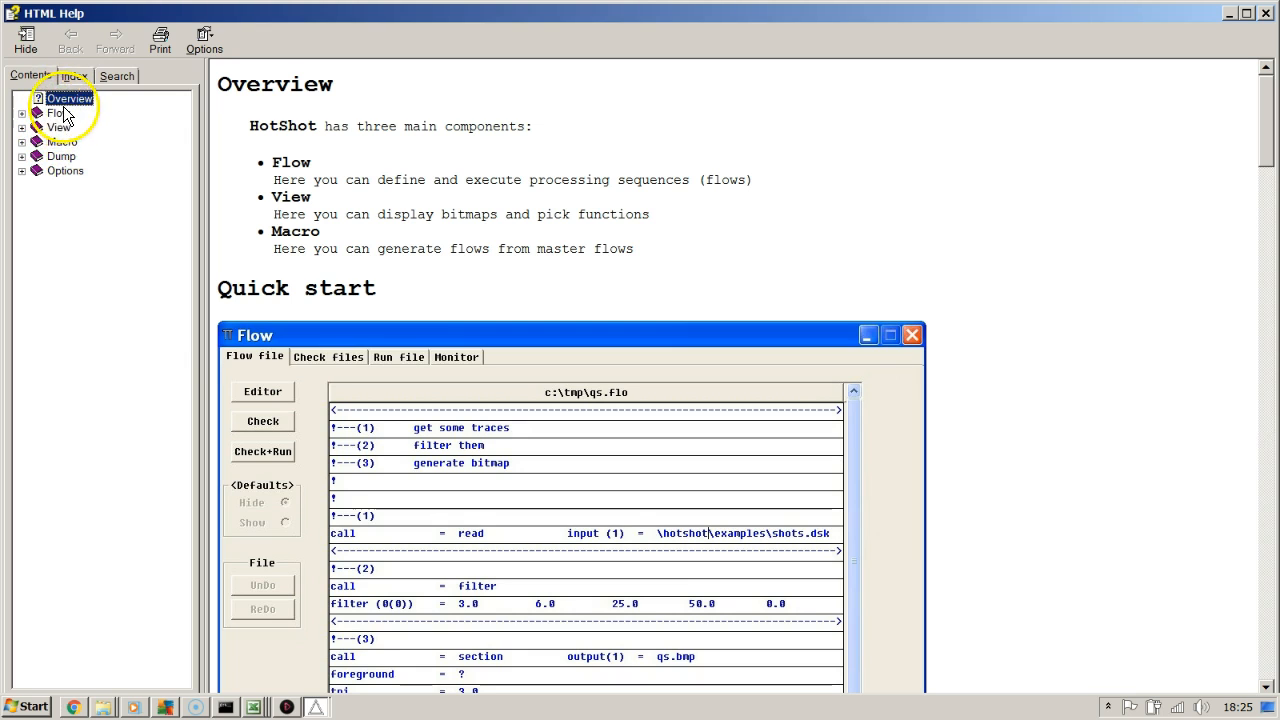
left_click(22, 114)
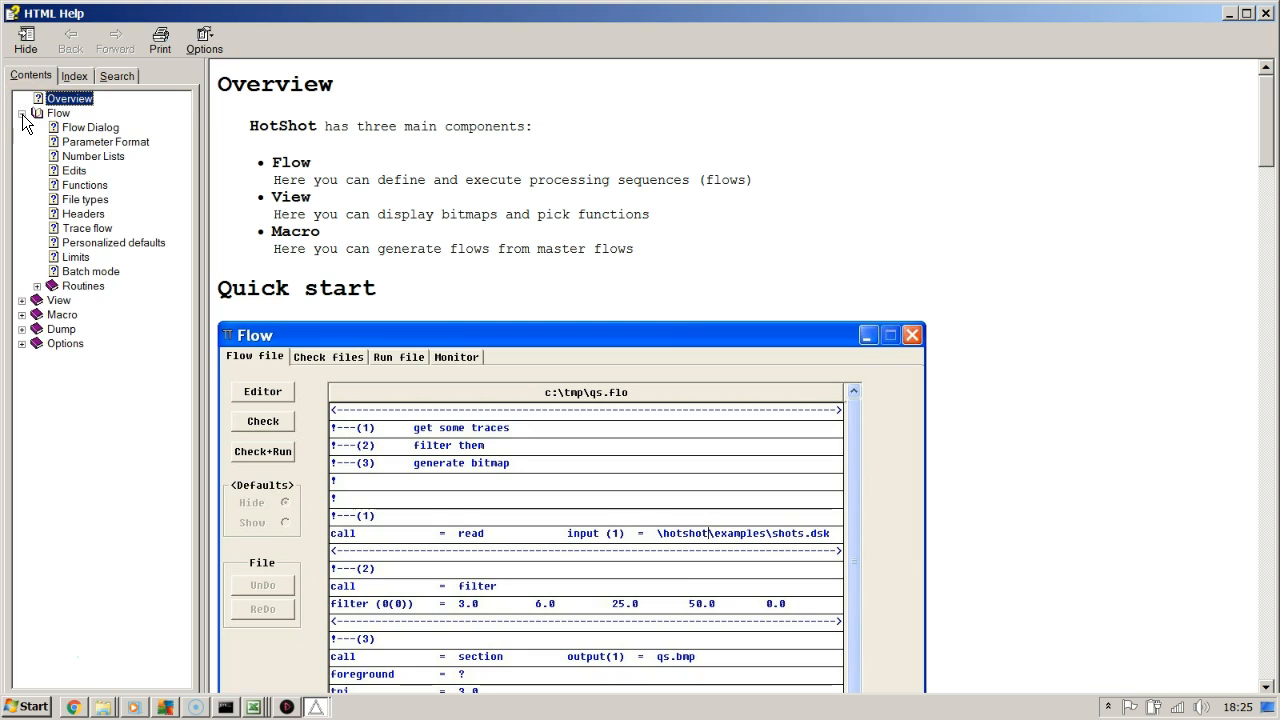
left_click(38, 287)
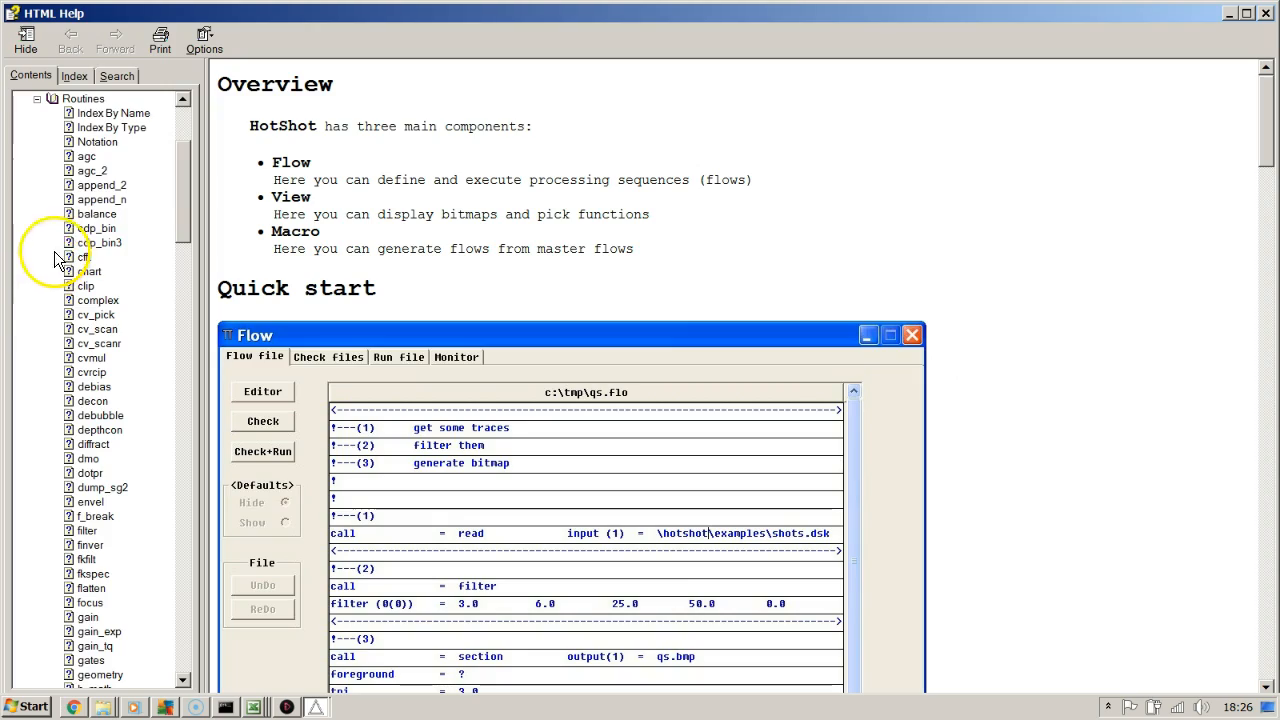
Look through the help index of routines by type, from input-output to the last category
left_click(108, 128)
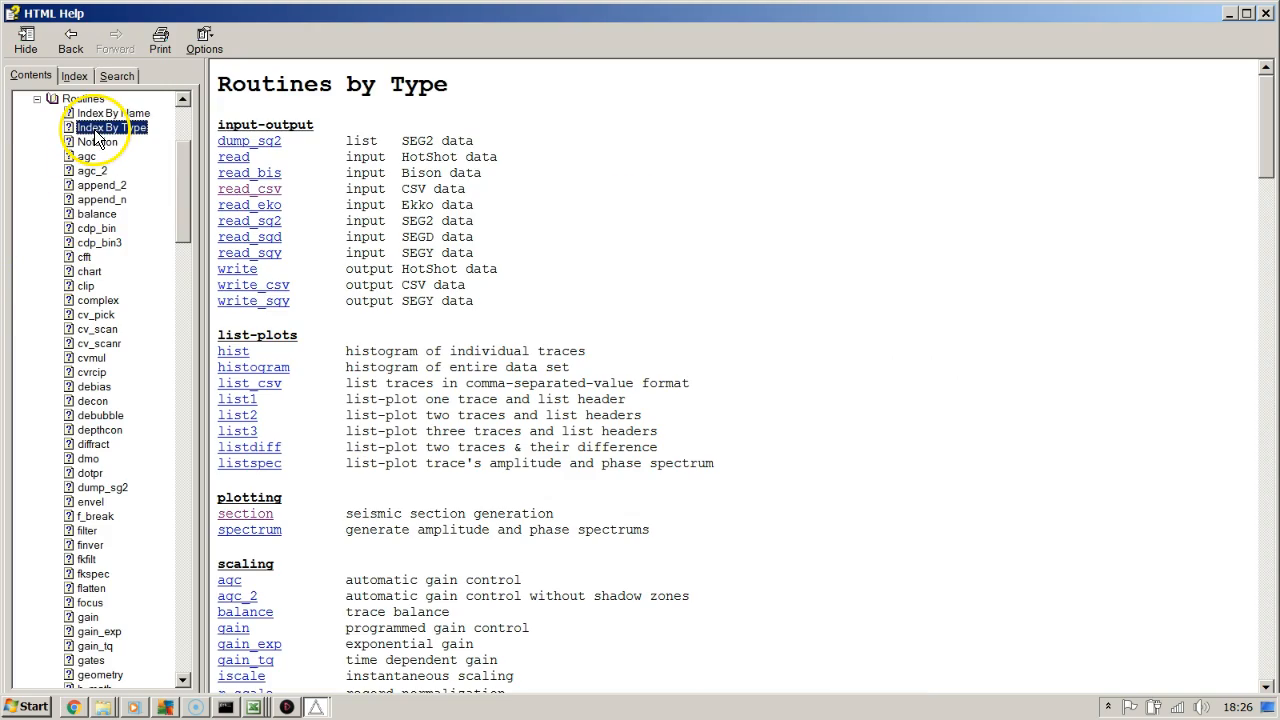
left_click(634, 256)
scroll(634, 256, "down", 20)
scroll(634, 256, "down", 10)
scroll(634, 256, "up", 20)
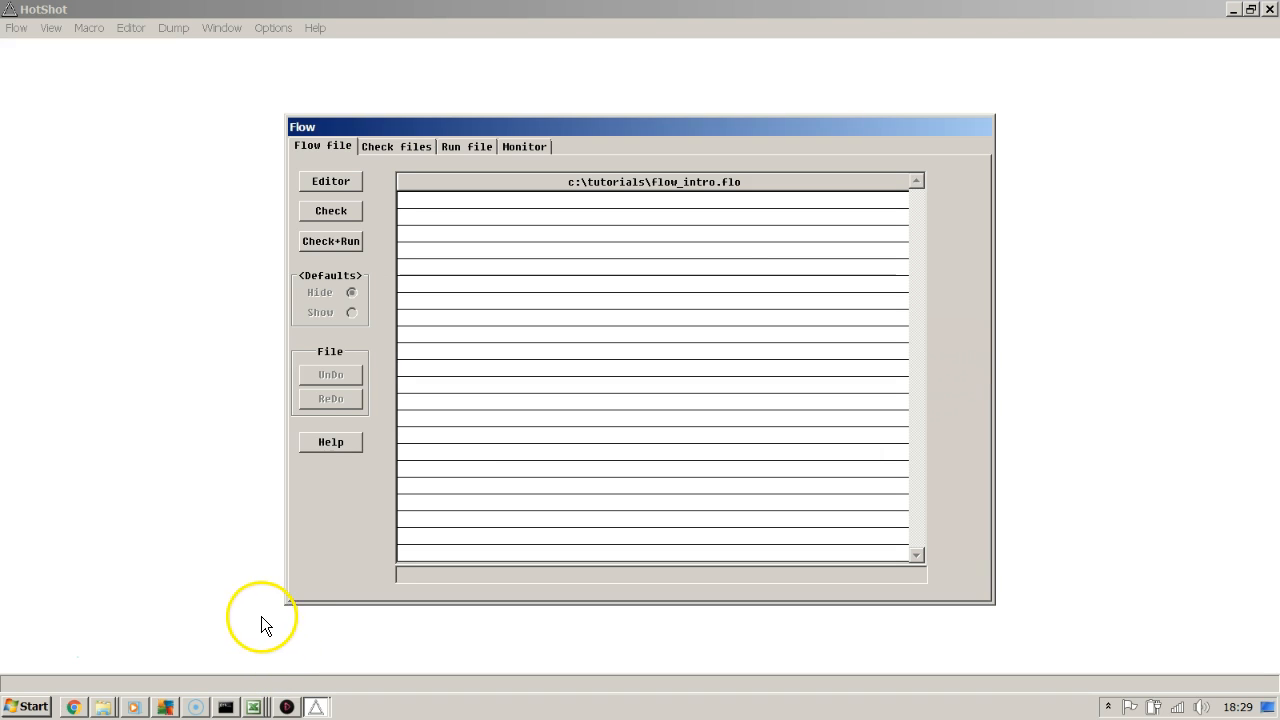
left_click(18, 28)
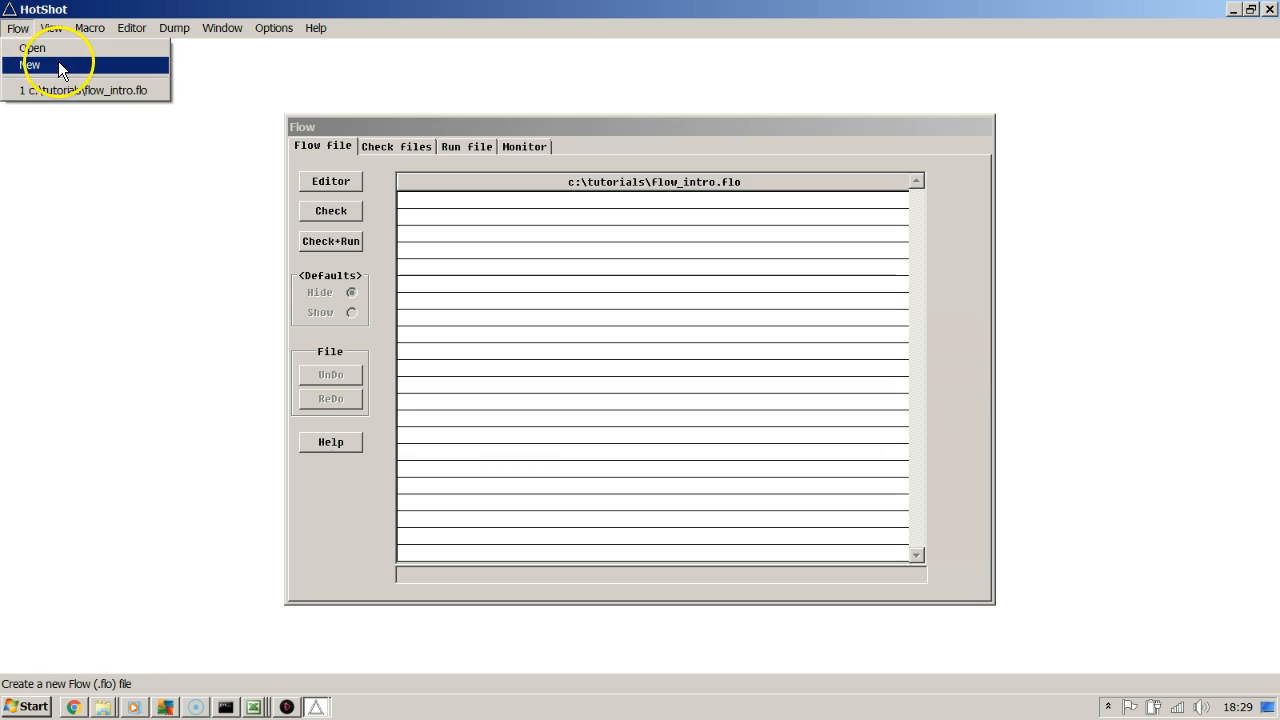
left_click(225, 186)
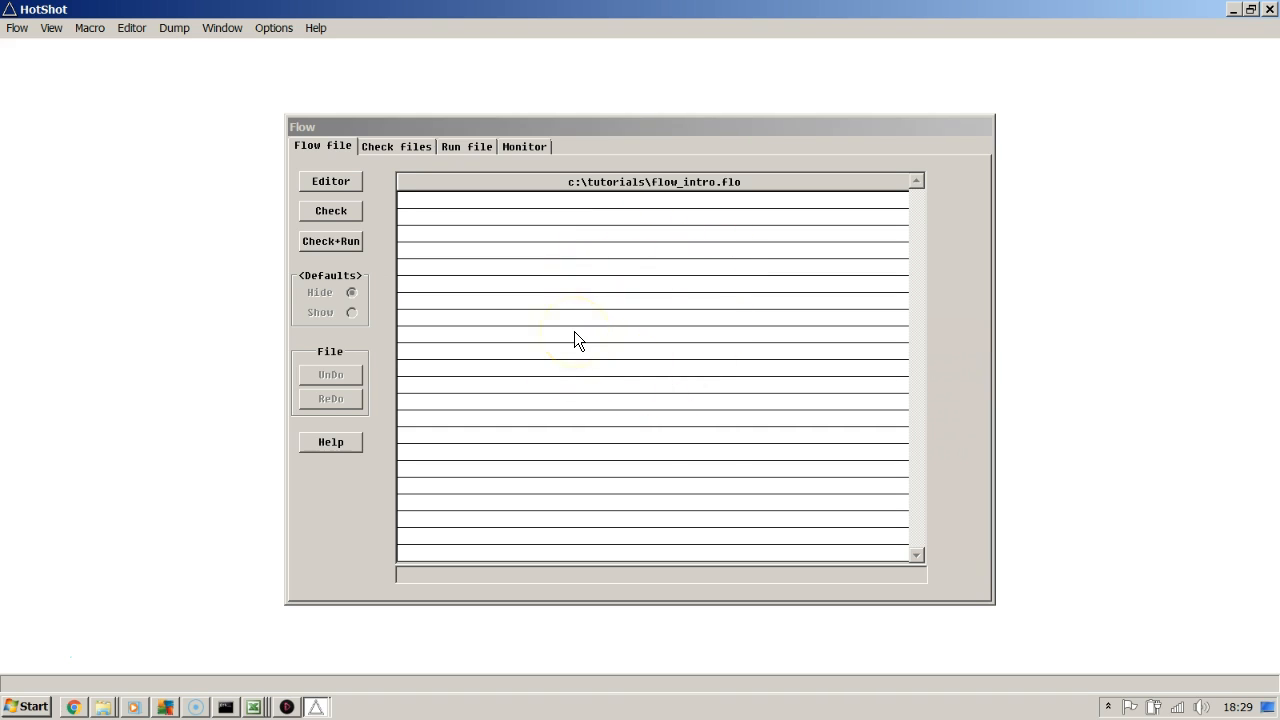
View the empty flow_intro.flo in the text editor, and inspect the editor and browser settings without changing them
left_click(333, 183)
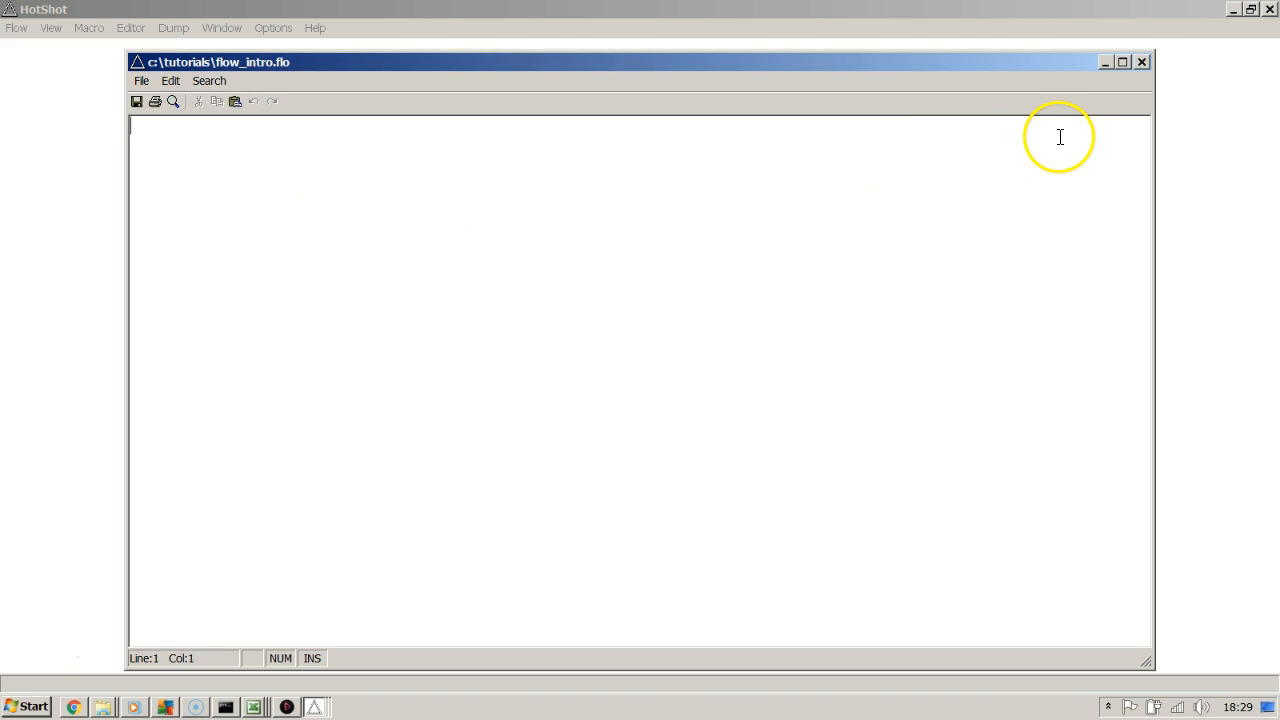
left_click(1141, 62)
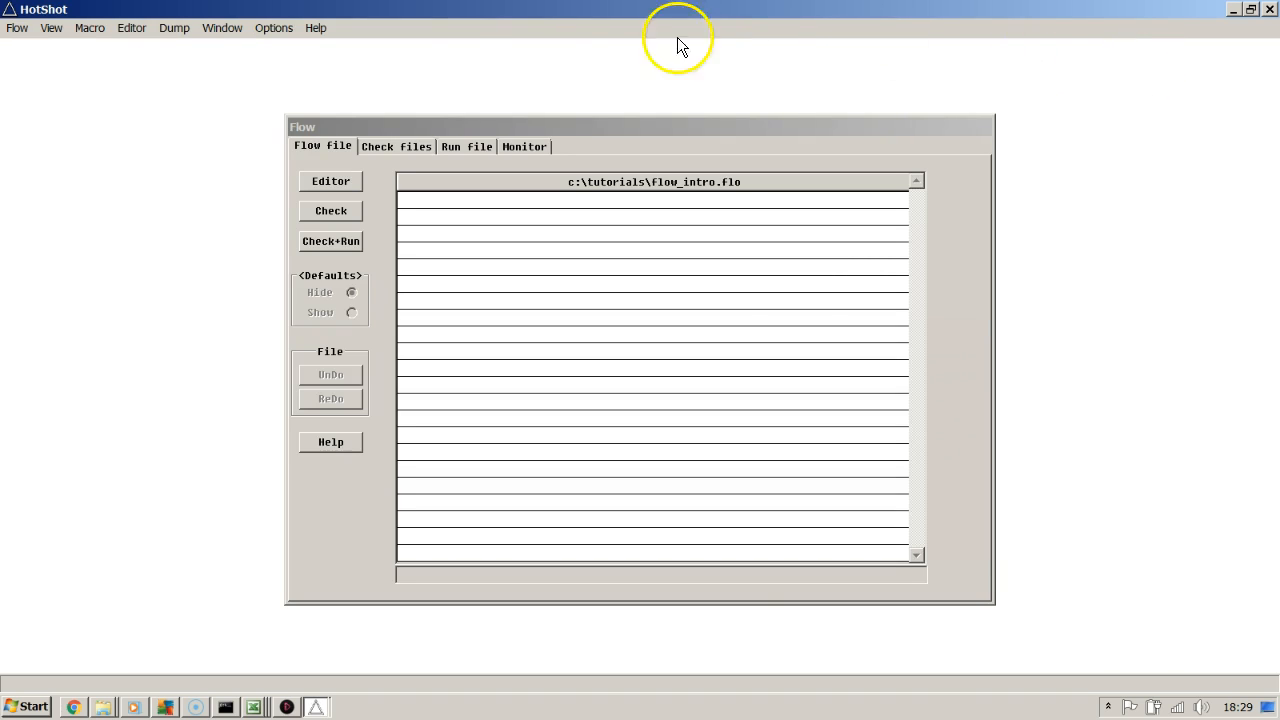
left_click(275, 29)
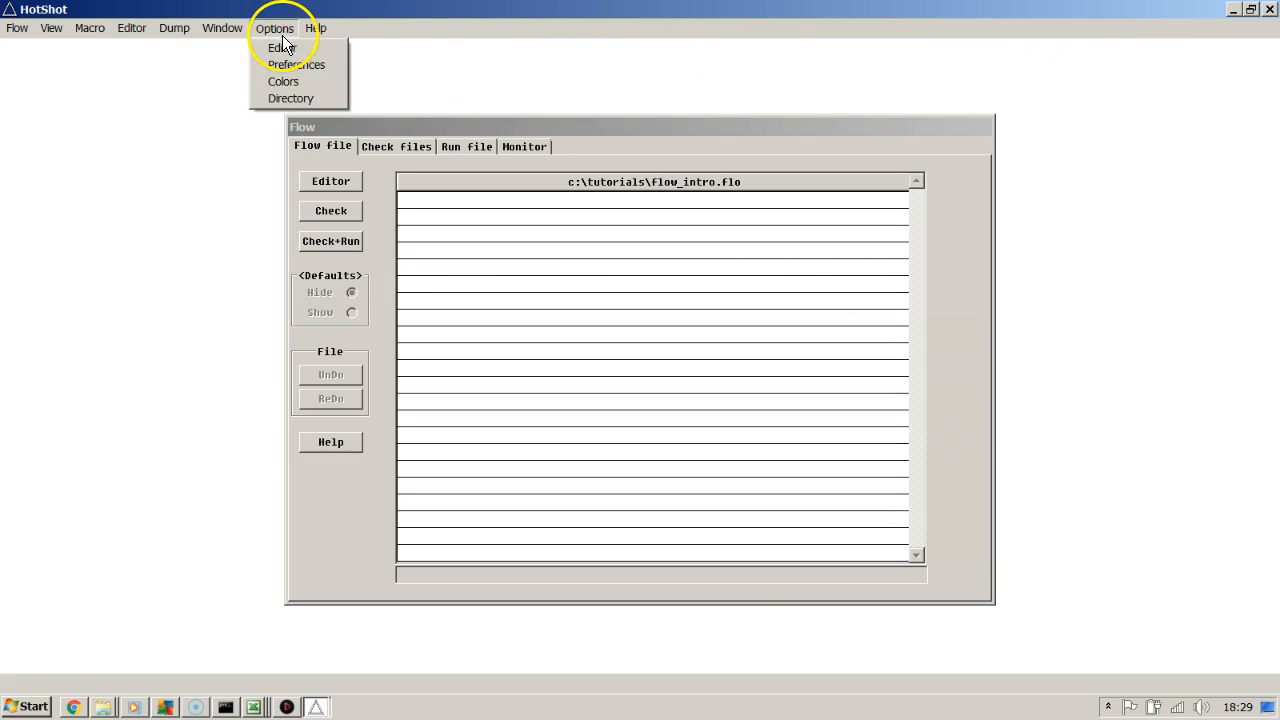
left_click(282, 48)
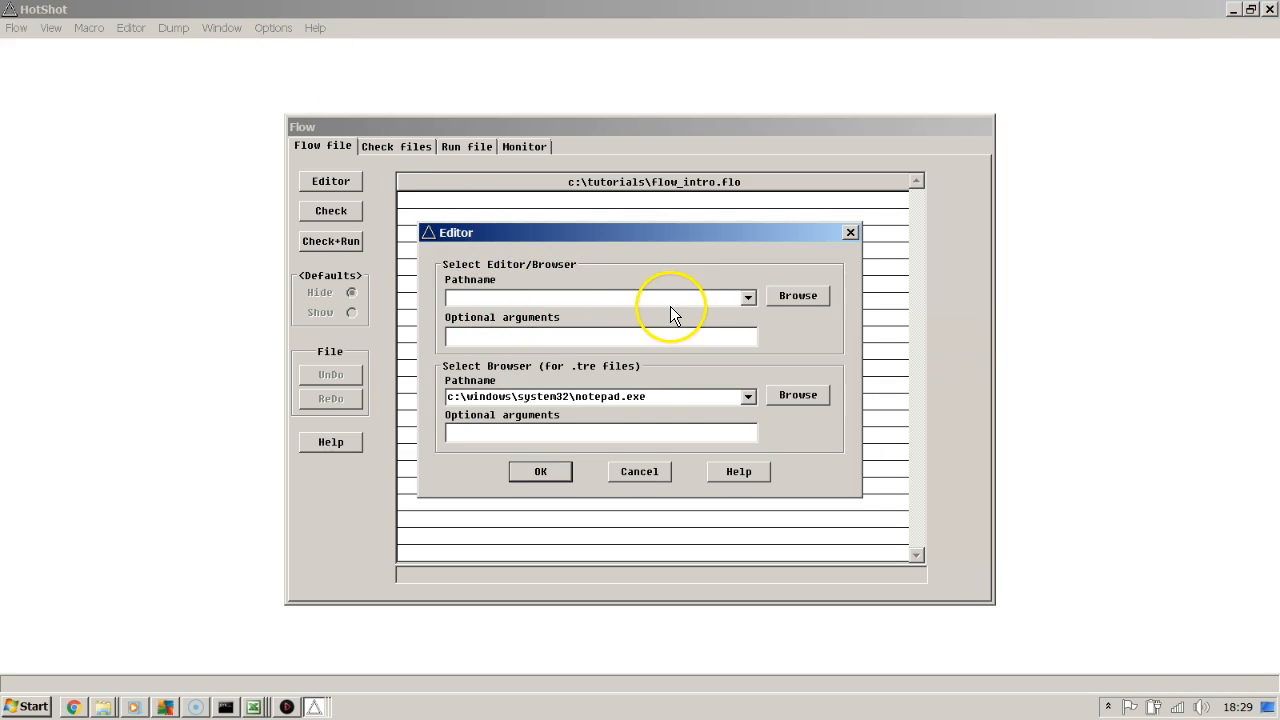
left_click(637, 470)
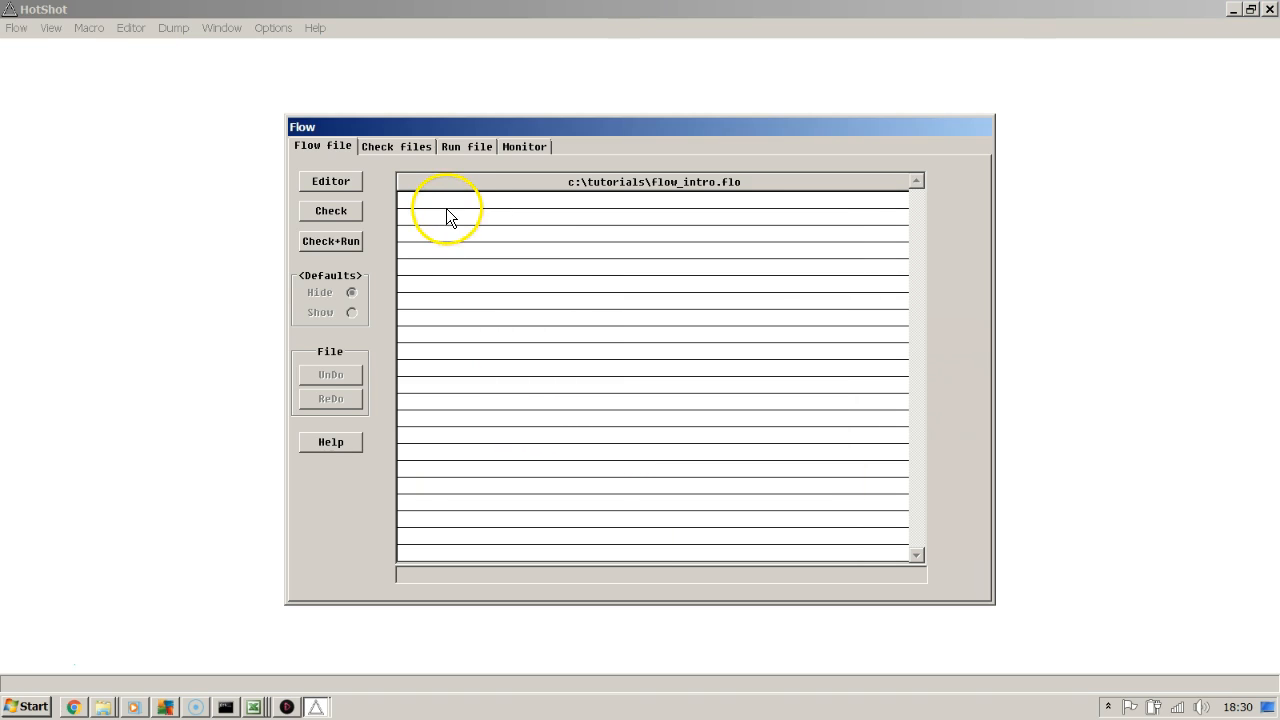
Enter the routine calls call=make and call=list1 on the first two lines of flow_intro.flo
left_click(443, 200)
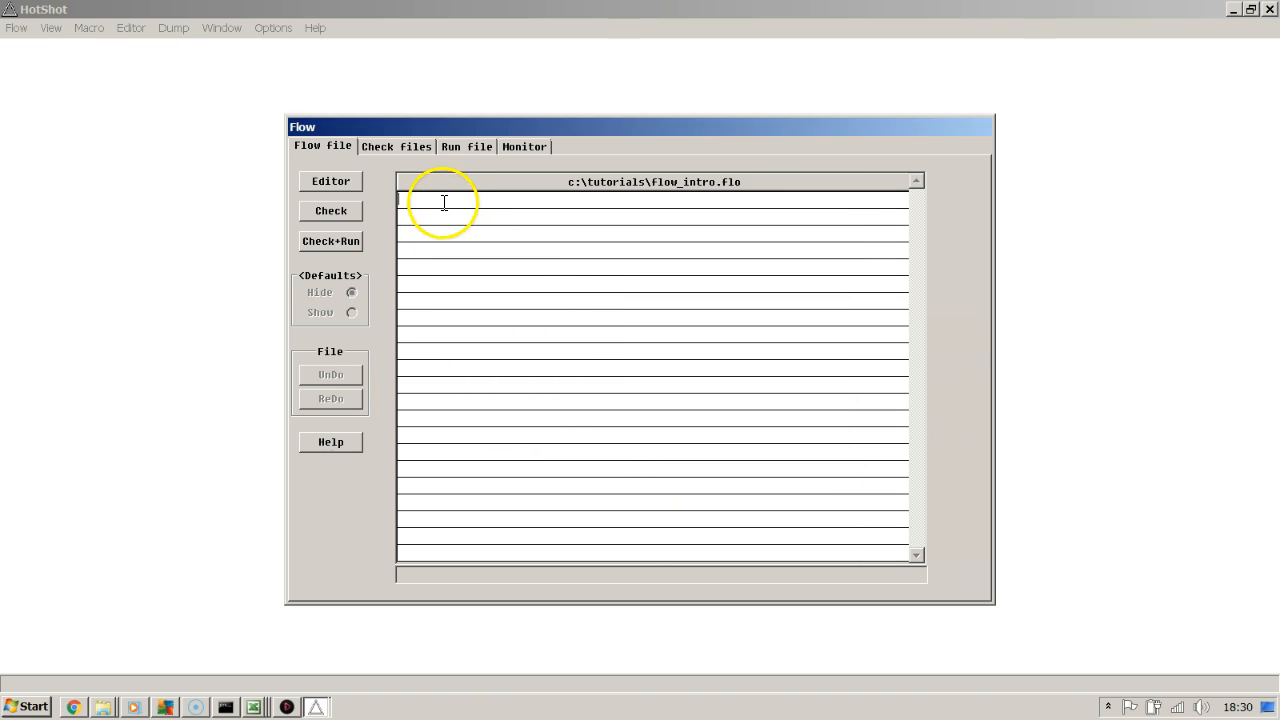
type("call=")
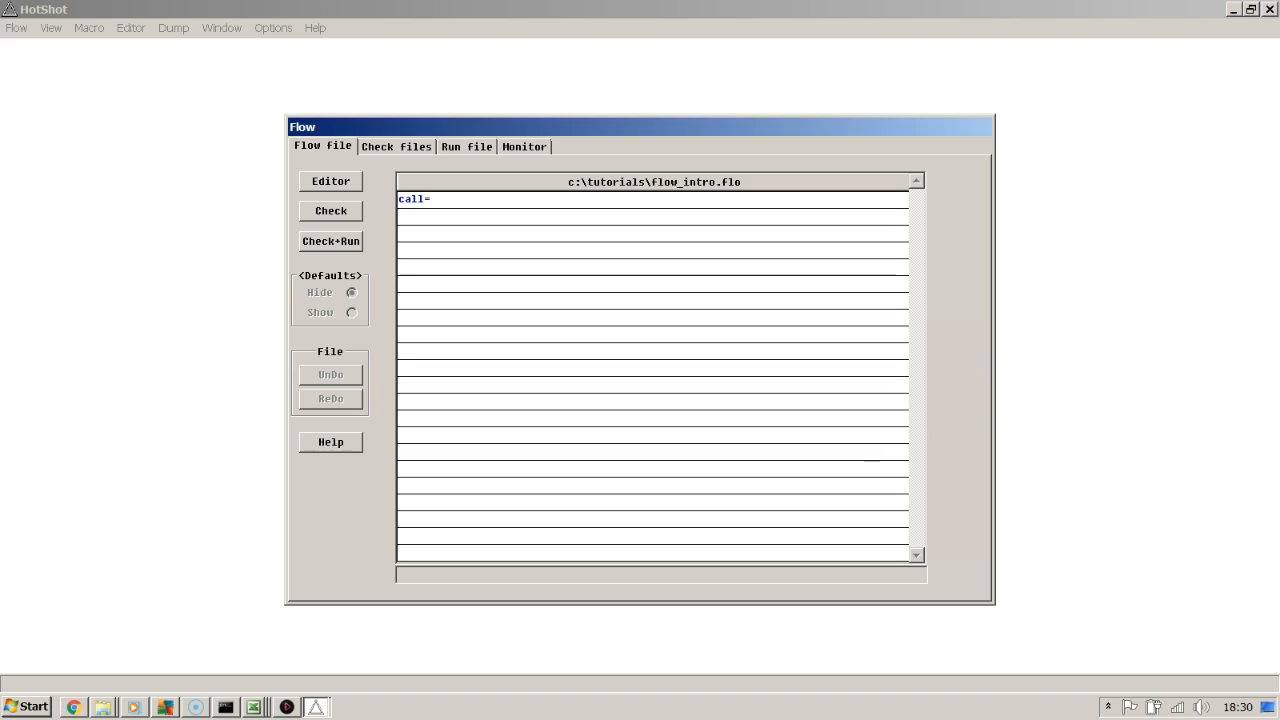
type("make")
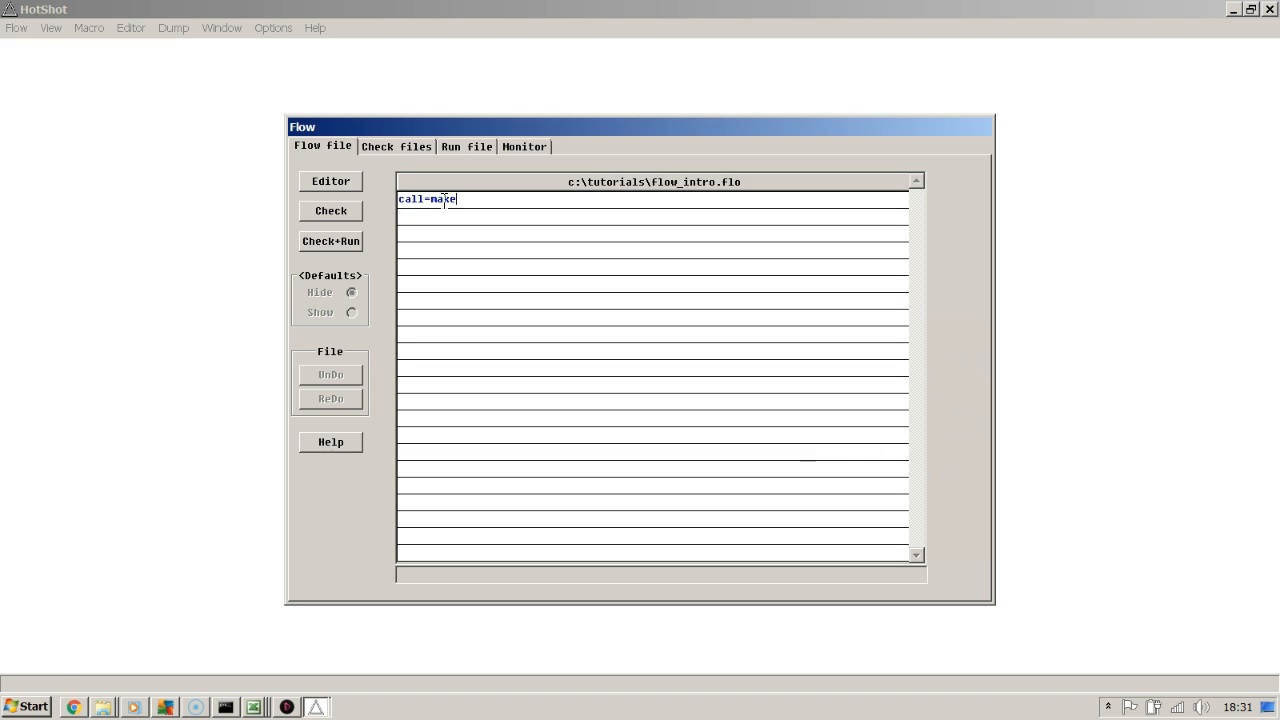
left_click(409, 217)
type("call")
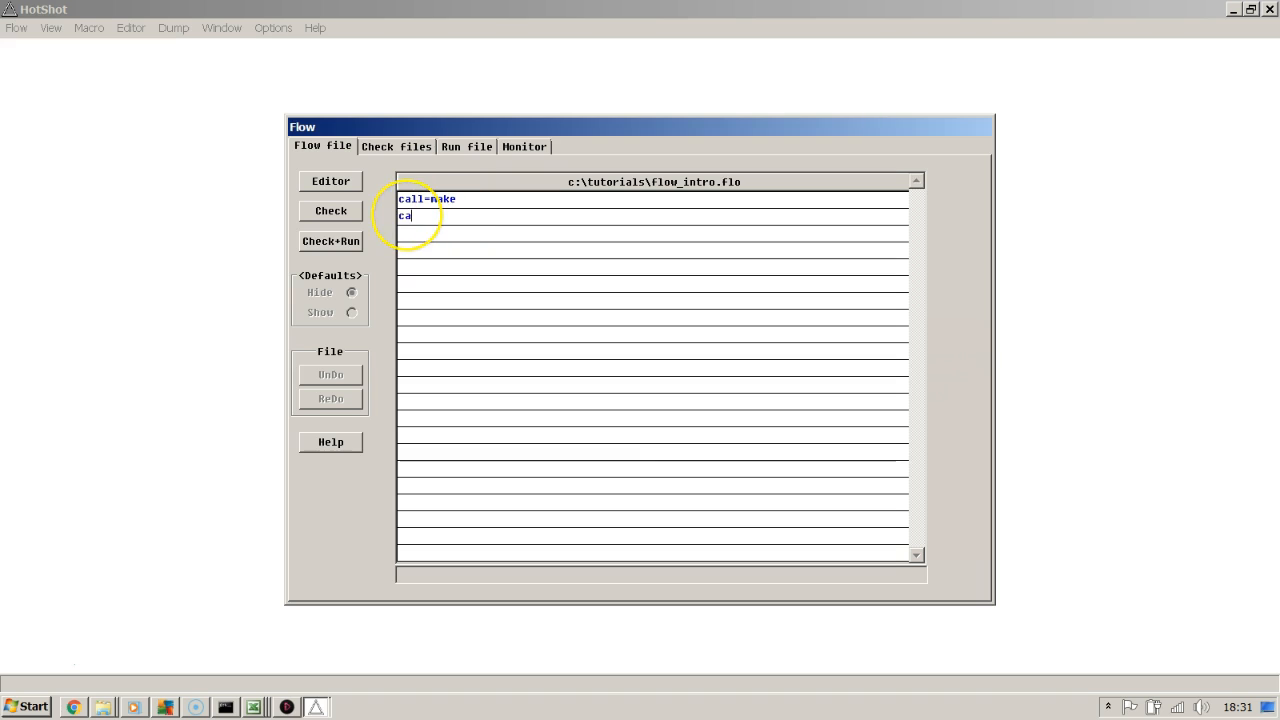
type("=list1")
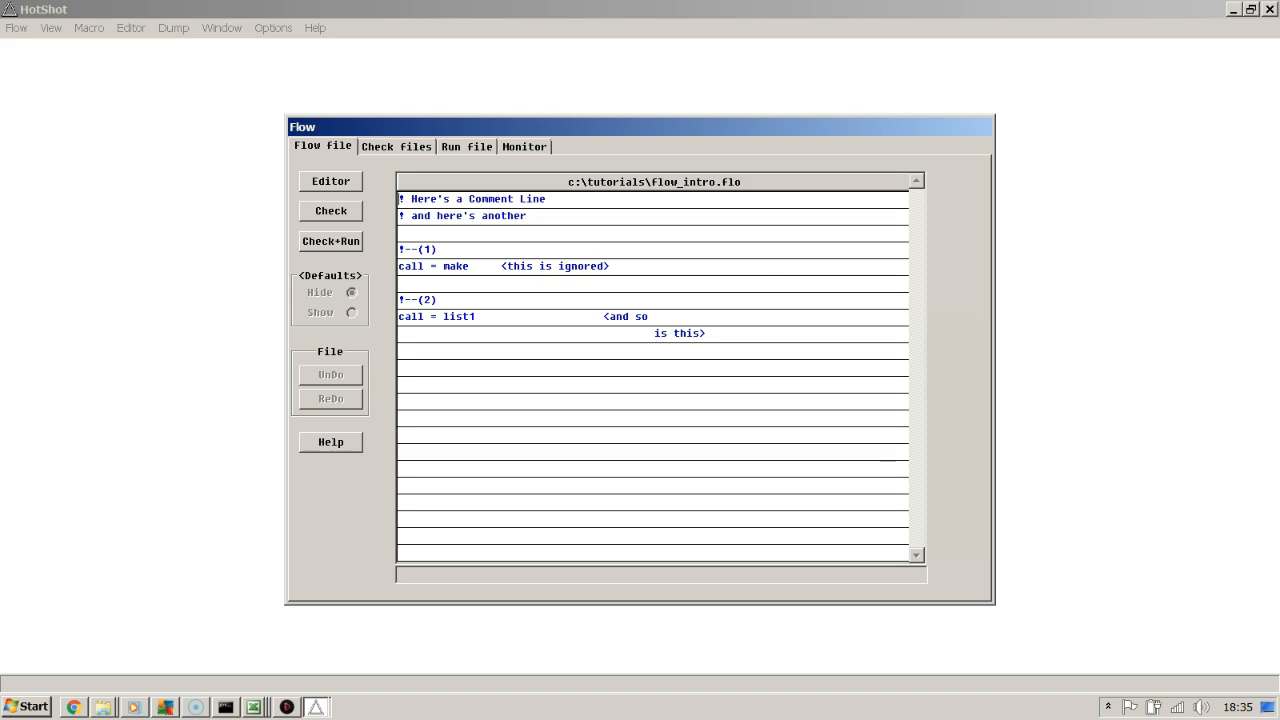
Check the flow for errors and review the given and generated flows in its check file
left_click(331, 213)
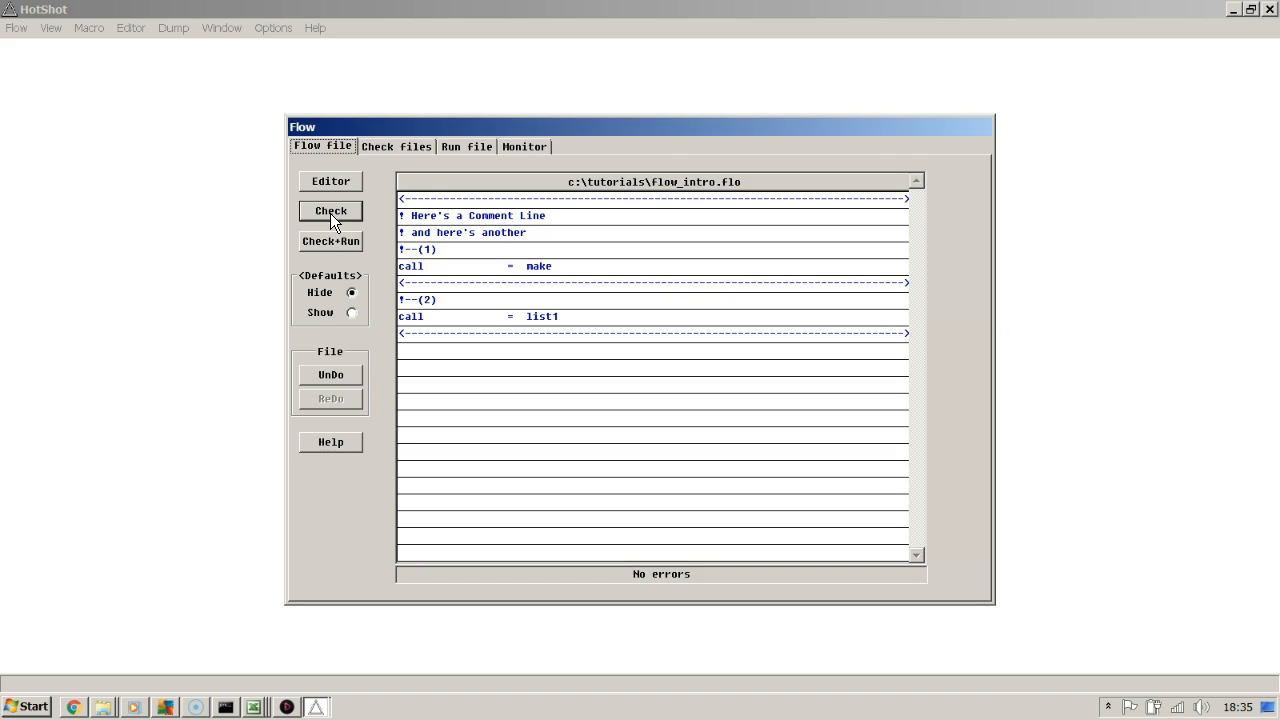
left_click(402, 148)
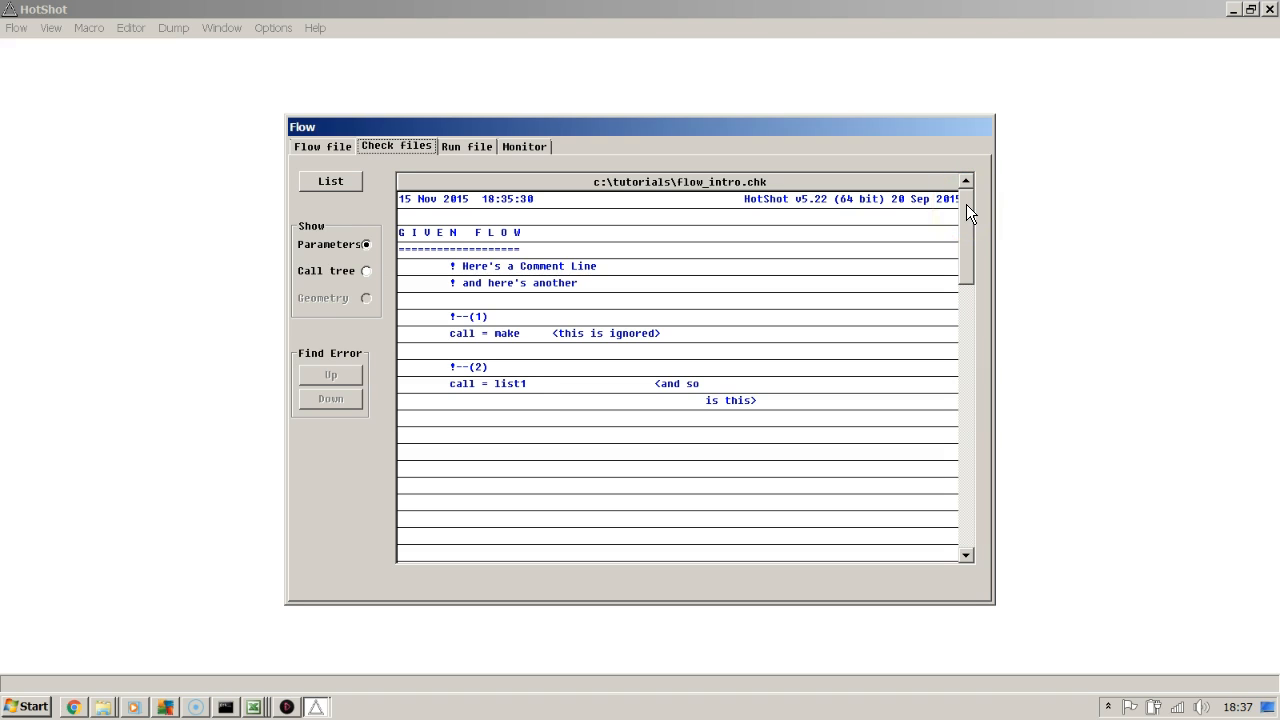
left_click_drag(966, 204, 969, 358)
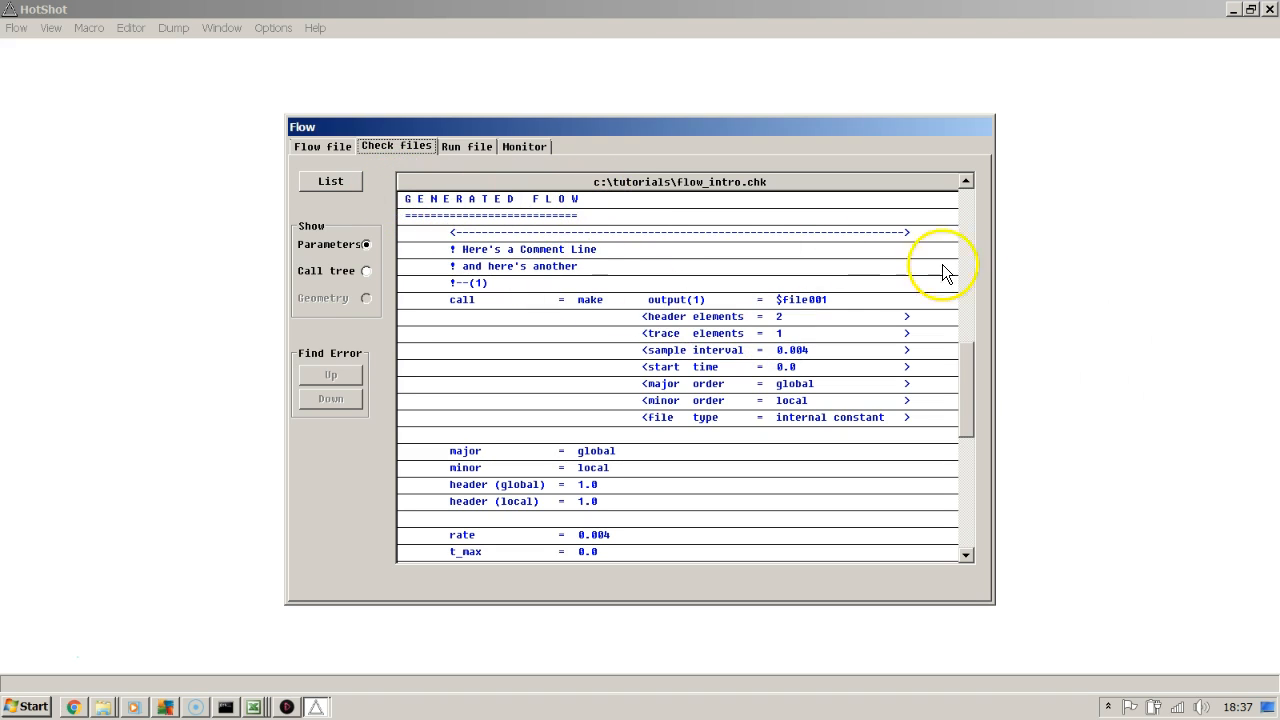
left_click_drag(971, 351, 963, 389)
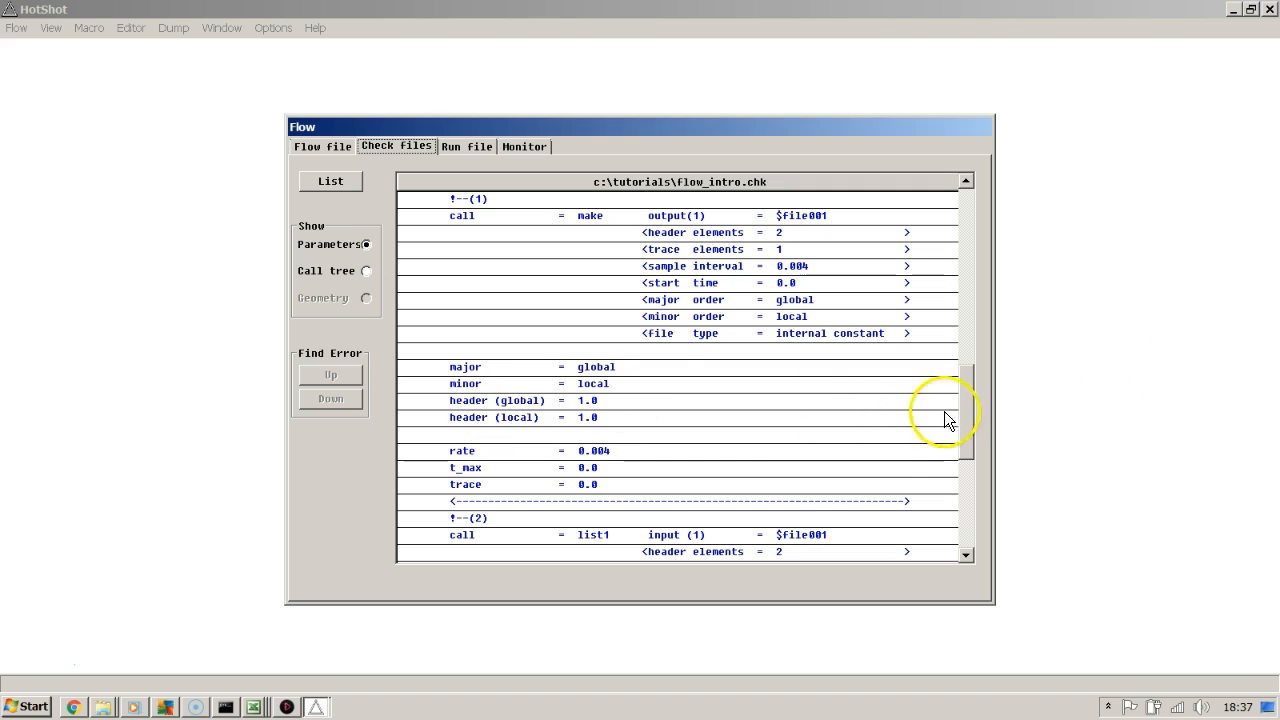
left_click_drag(965, 405, 970, 454)
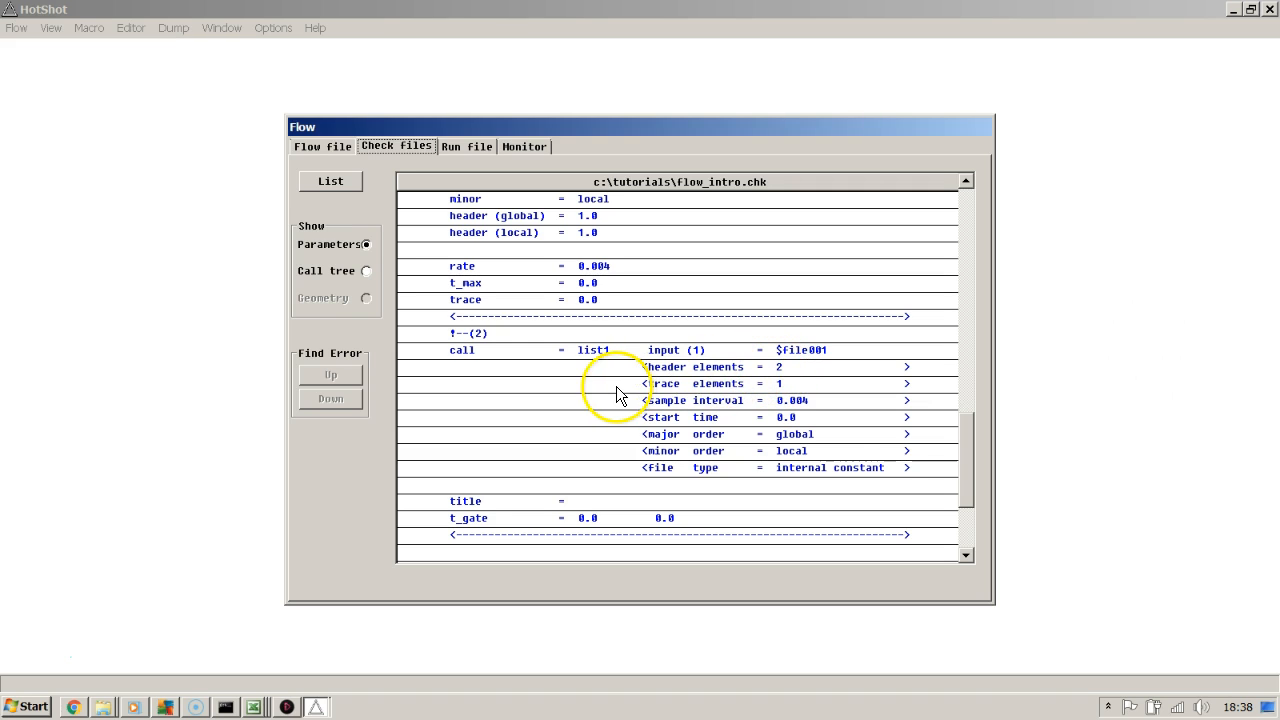
Return to the flow file and show the default parameters of the make and list1 calls
left_click(331, 150)
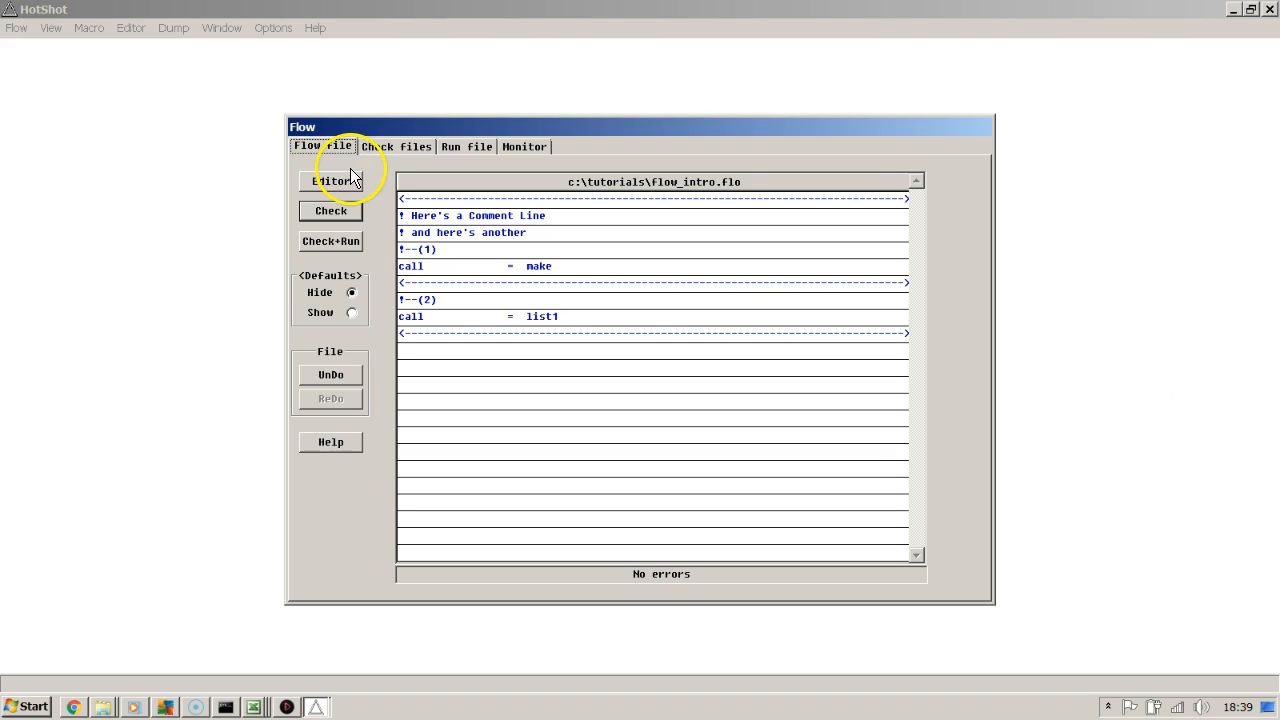
left_click(352, 314)
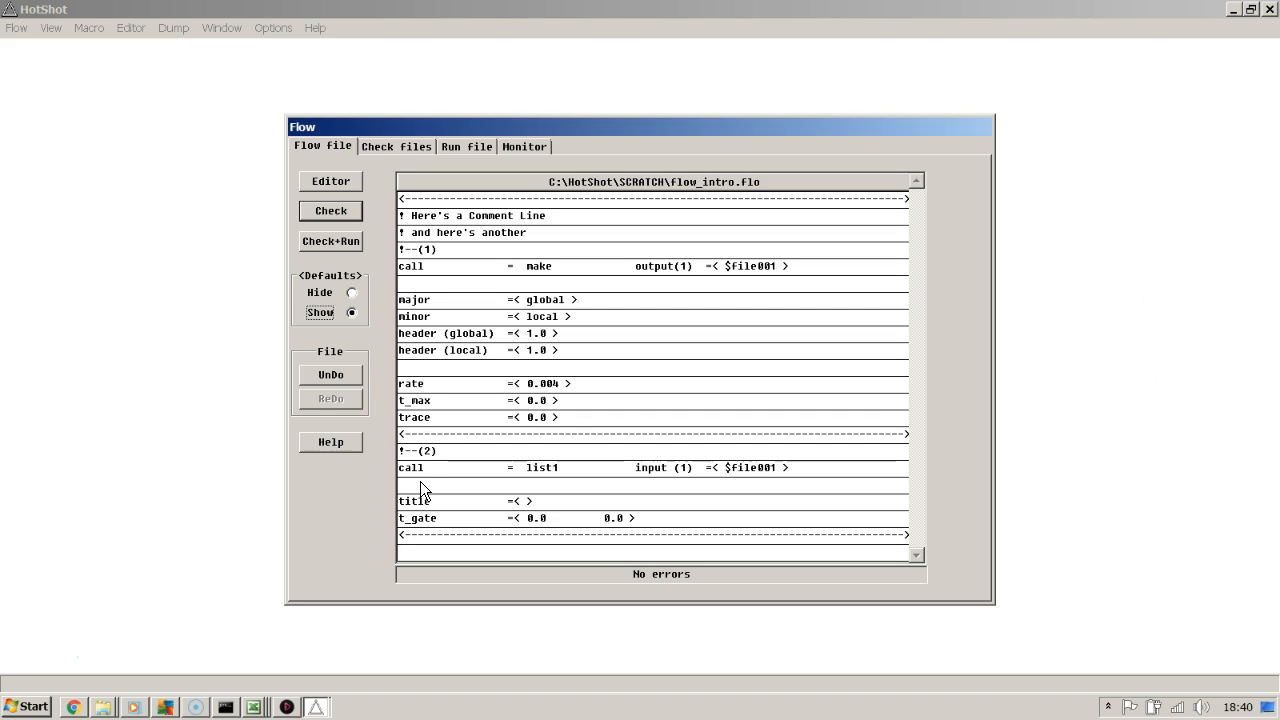
Look up the make routine in the help index and read how its trace parameter is defined
left_click(316, 31)
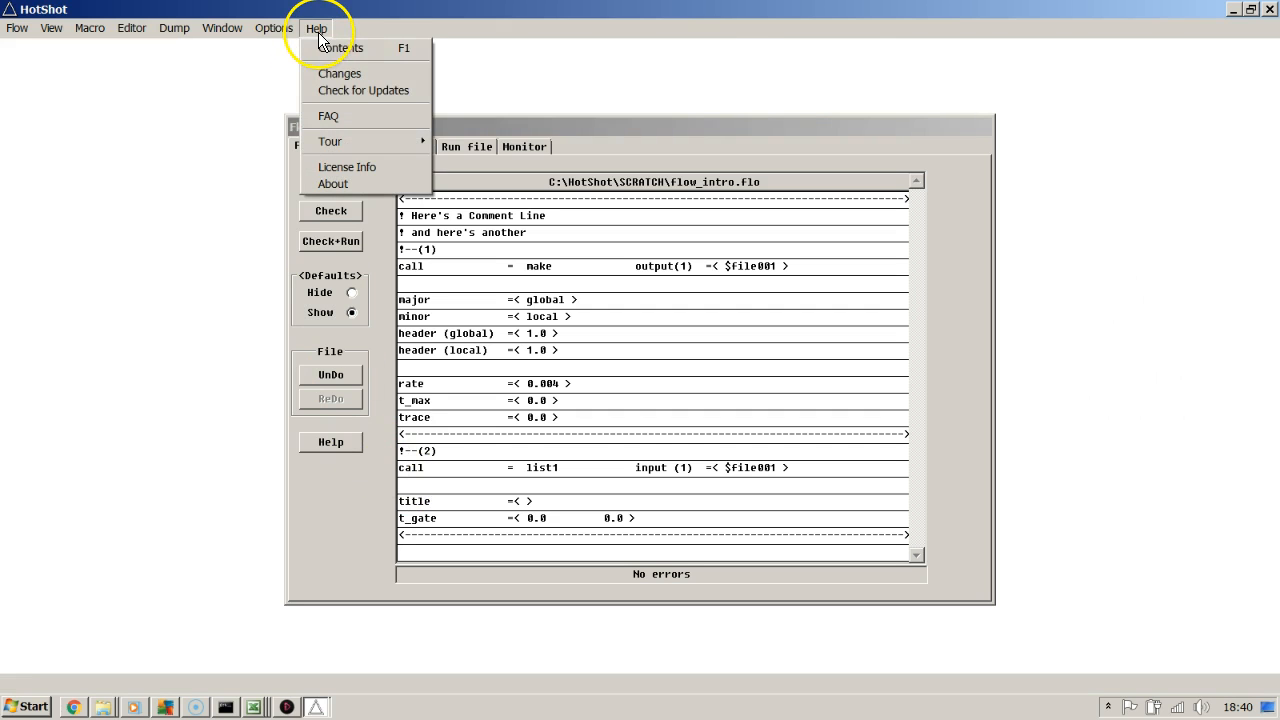
left_click(322, 50)
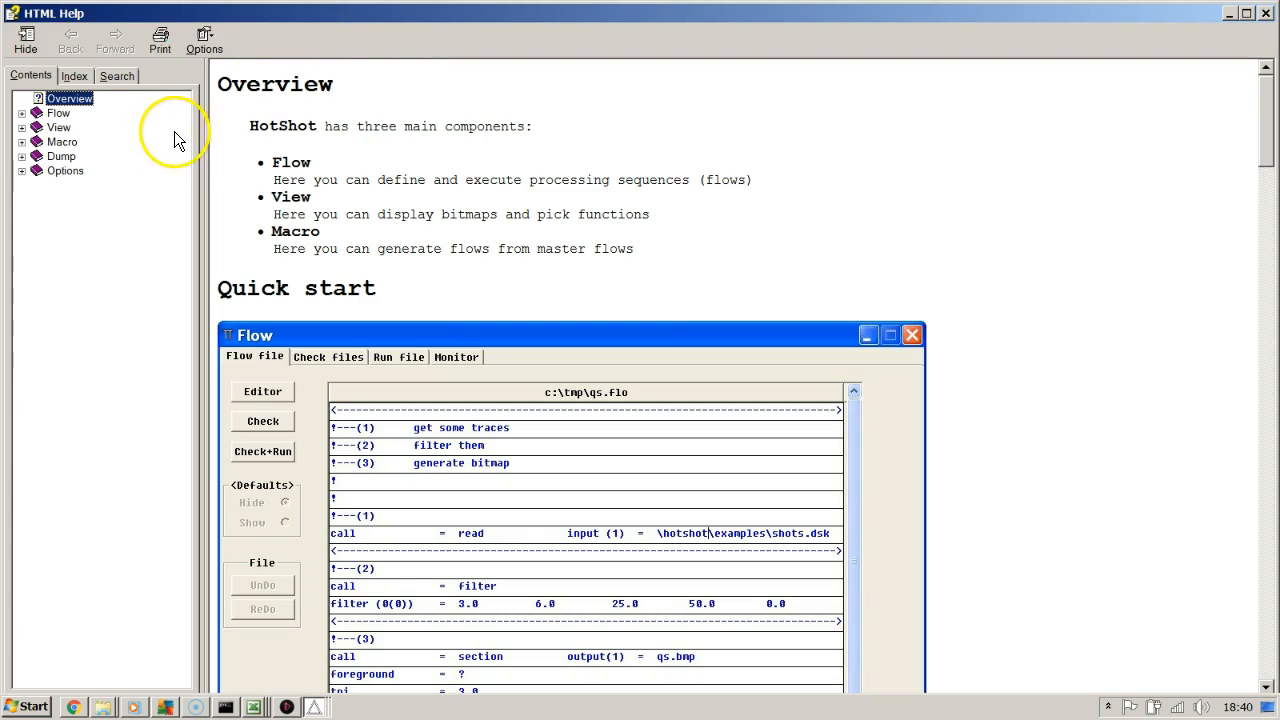
left_click(74, 76)
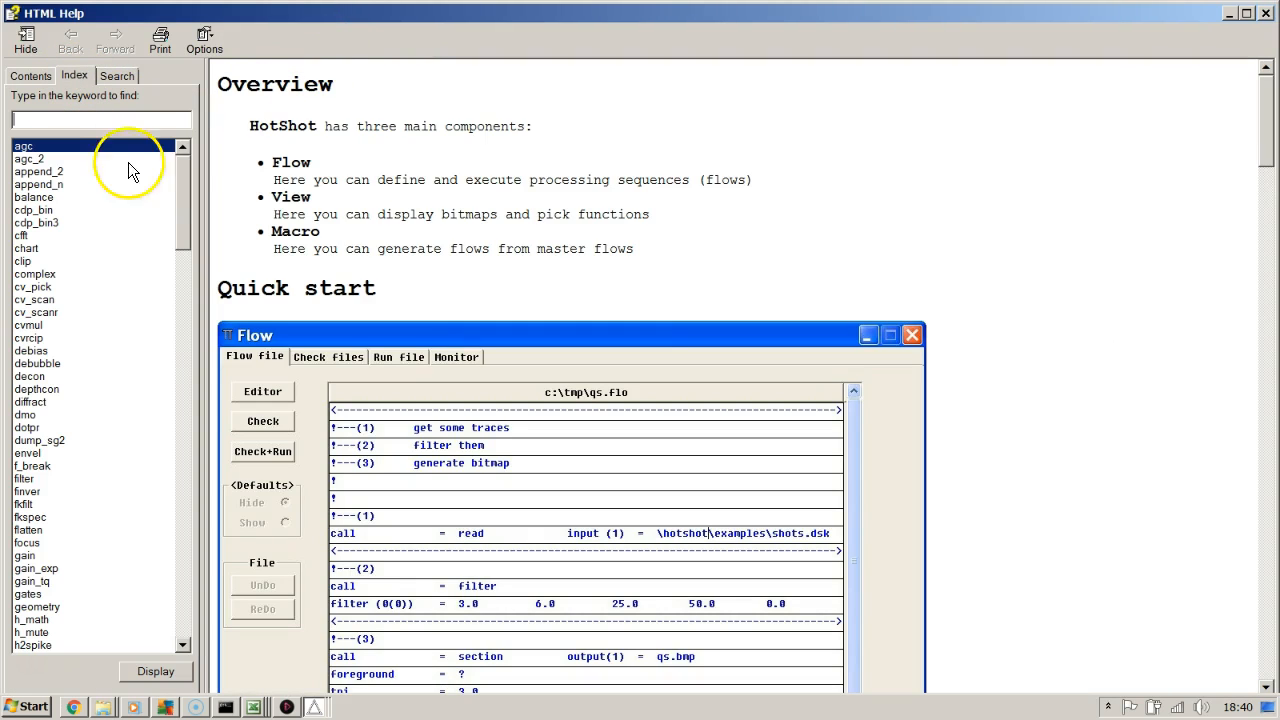
left_click(182, 451)
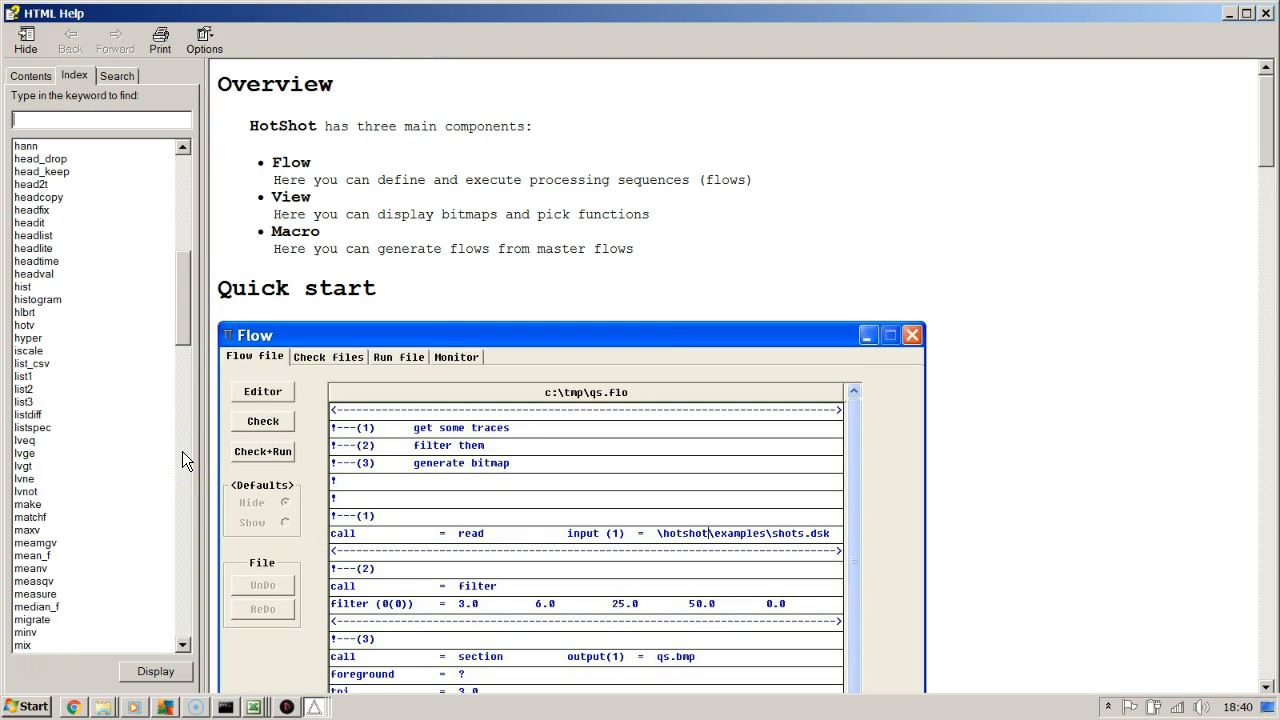
double_click(39, 507)
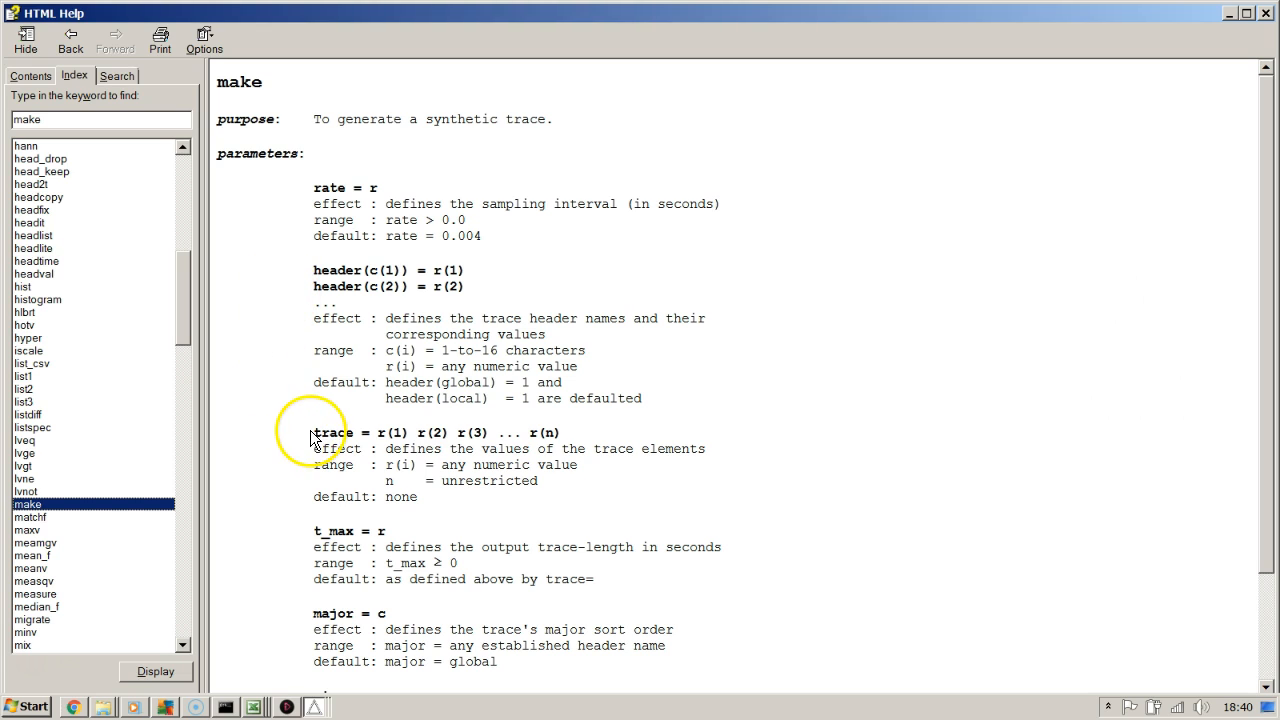
left_click_drag(312, 437, 370, 442)
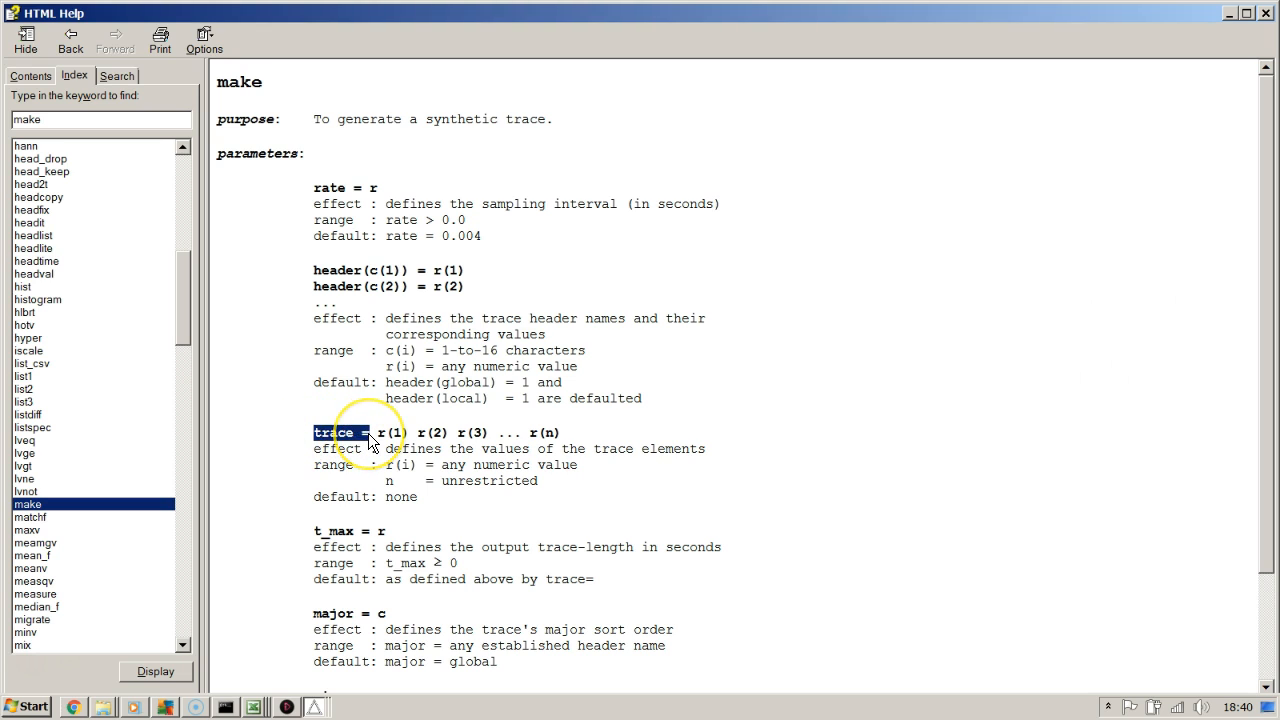
left_click(370, 442)
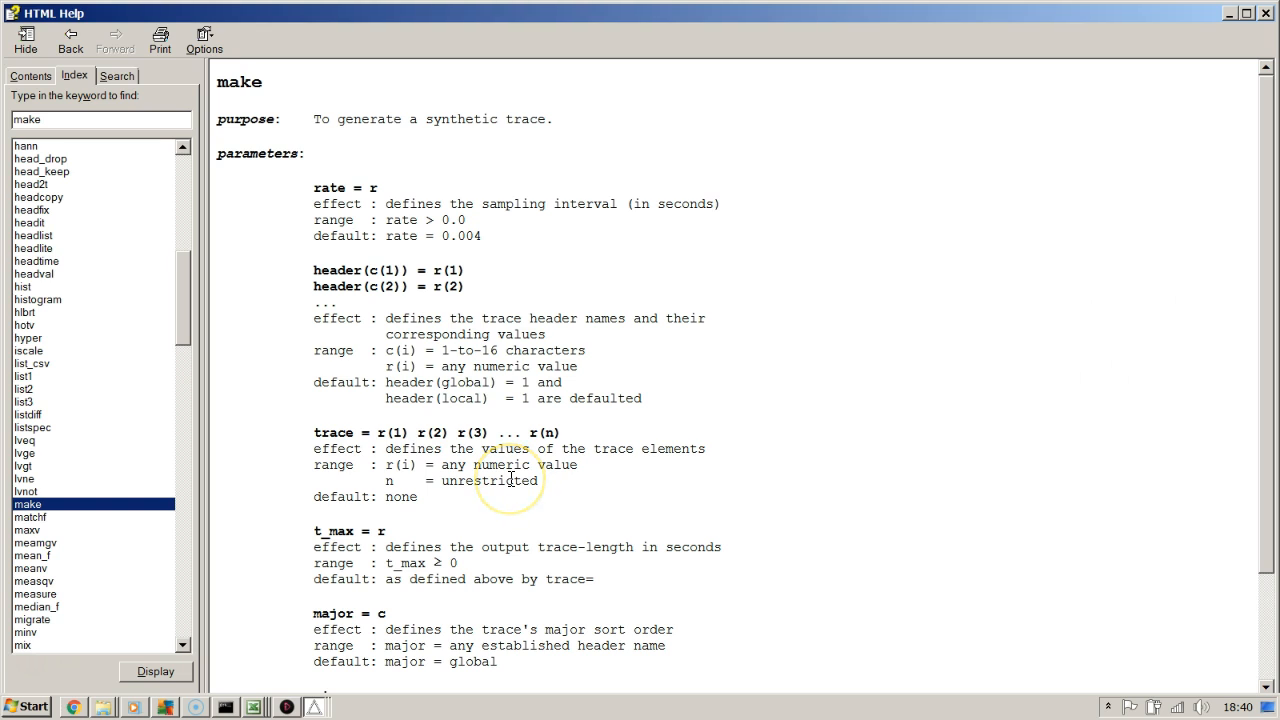
left_click(1230, 14)
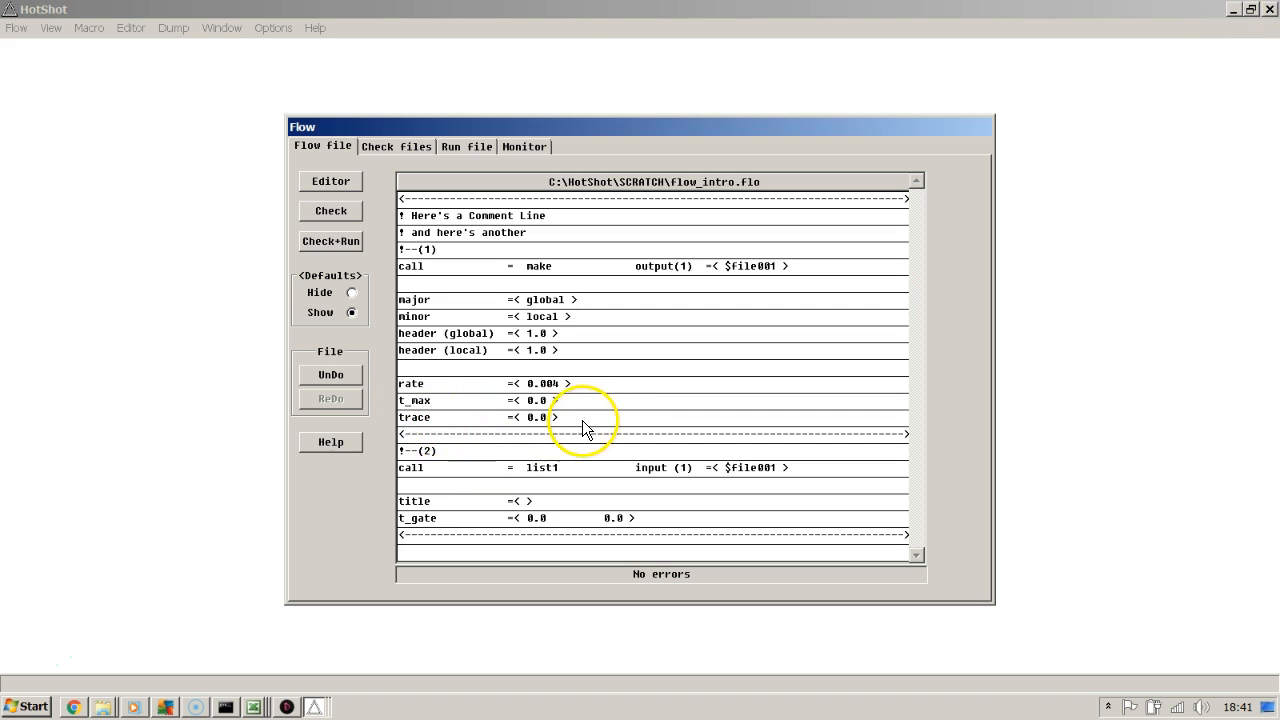
Set the make call's trace values to 12 4 -5 -2, and check the flow with its defaults hidden and shown
left_click(572, 419)
type("12 4 -5 -2")
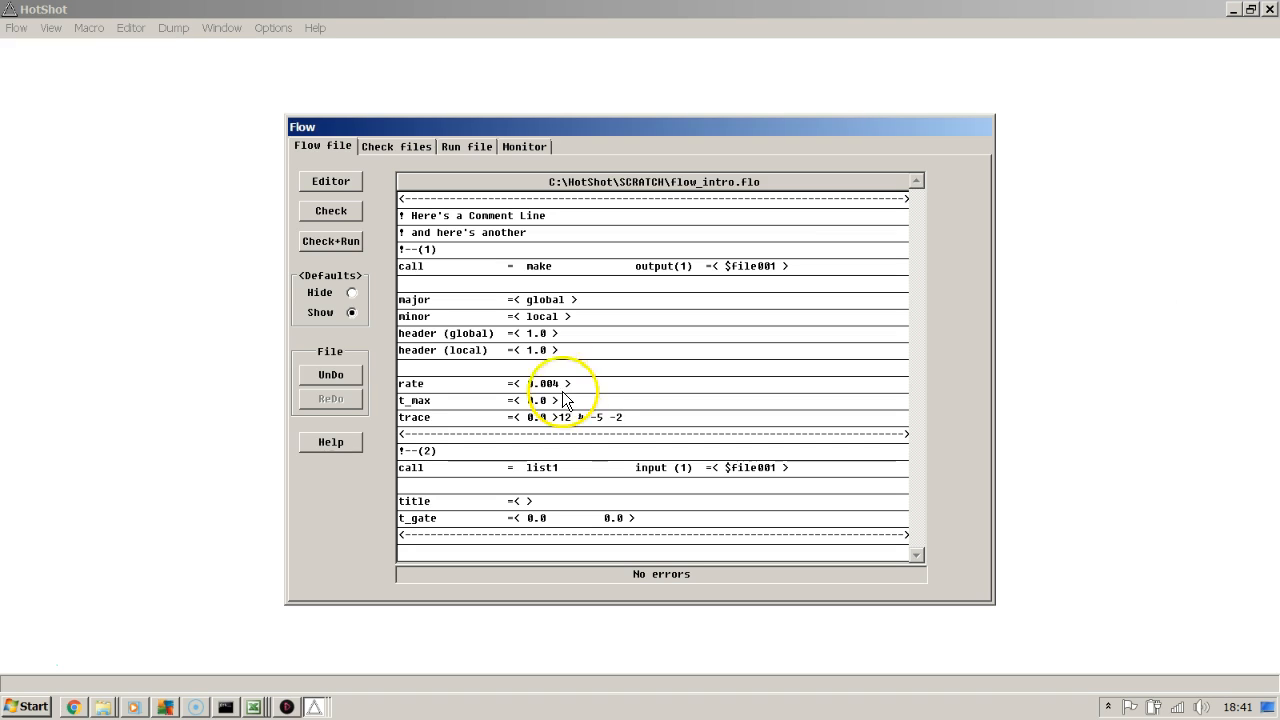
left_click(340, 210)
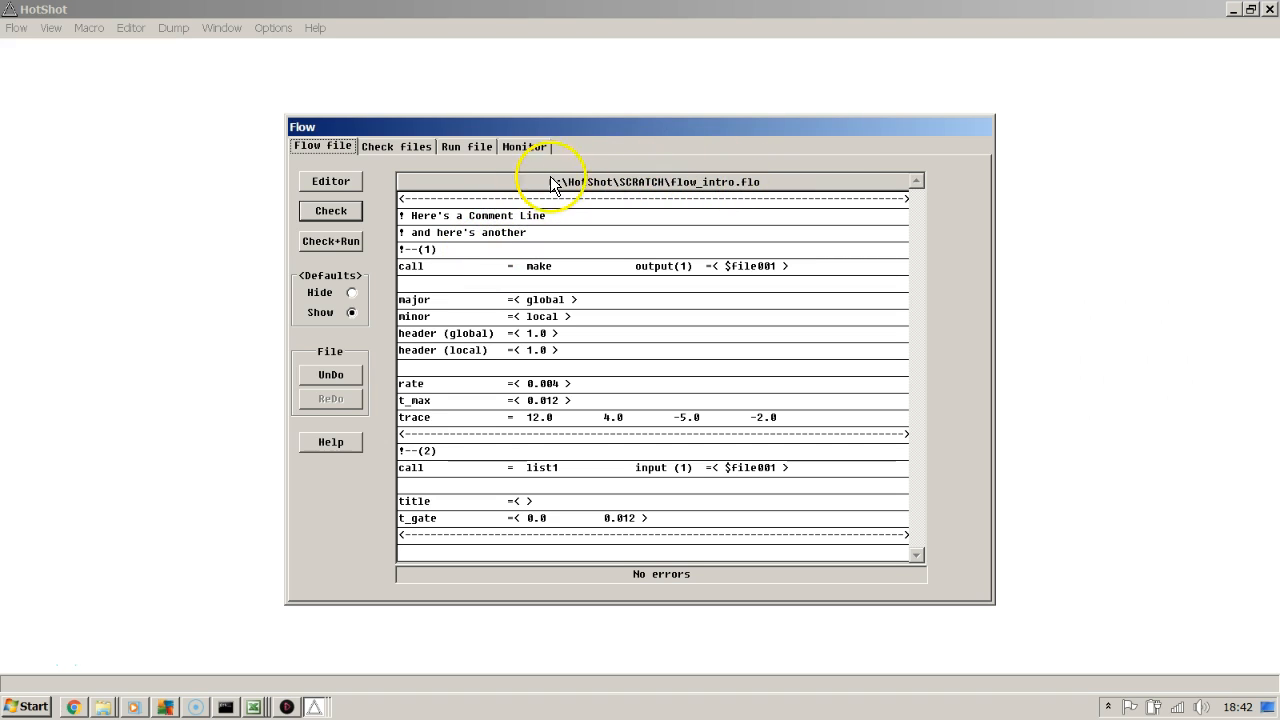
left_click(353, 292)
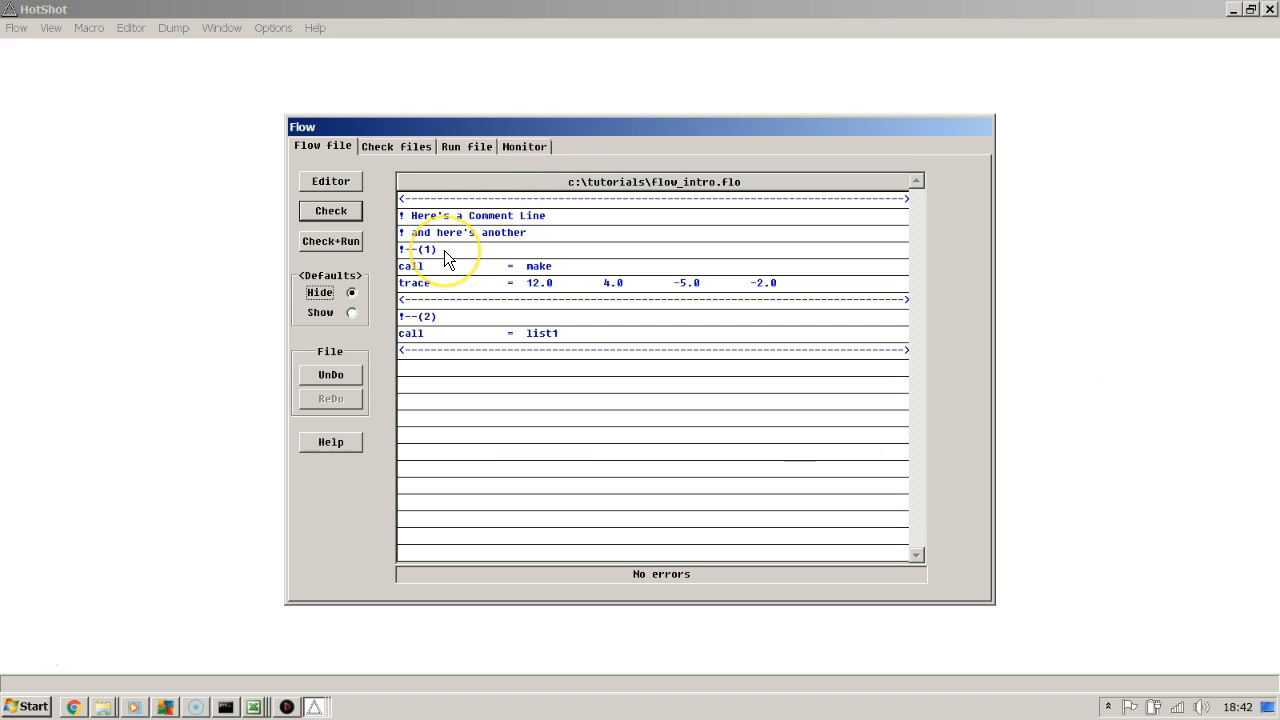
left_click(353, 313)
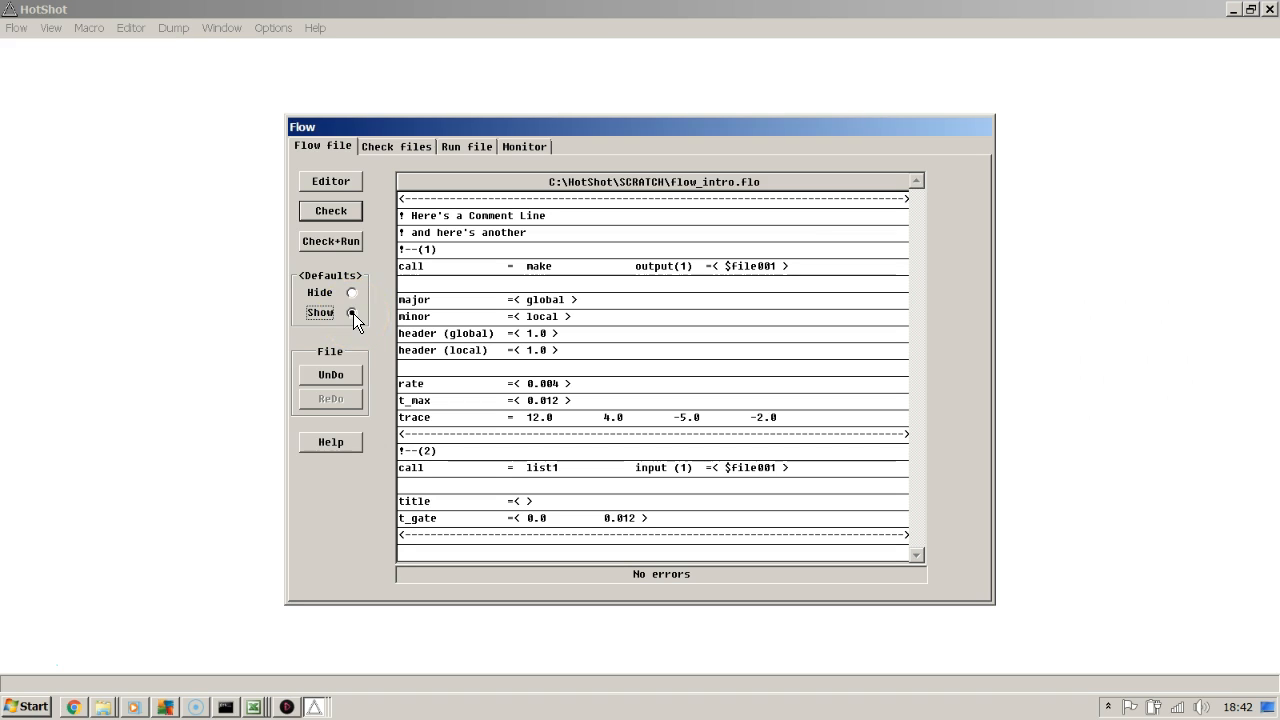
Check and run the flow, and review the full listing of the four-sample trace in its run file
left_click(334, 241)
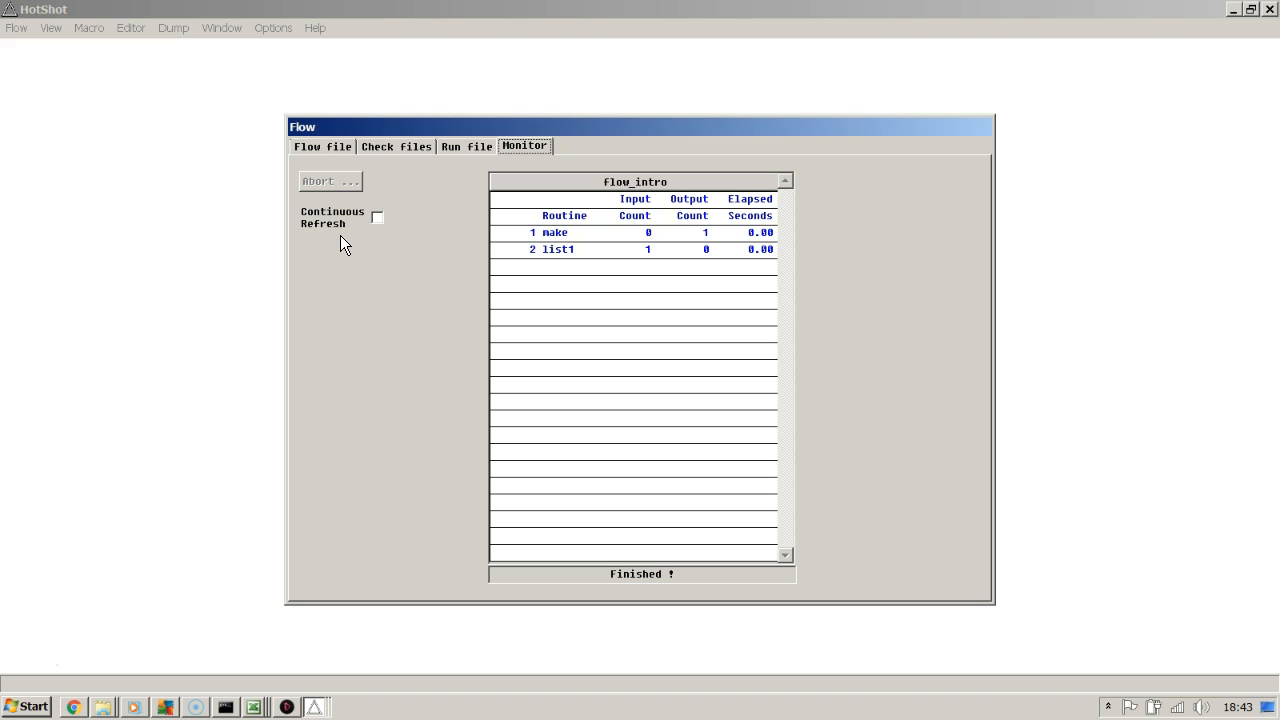
left_click(458, 148)
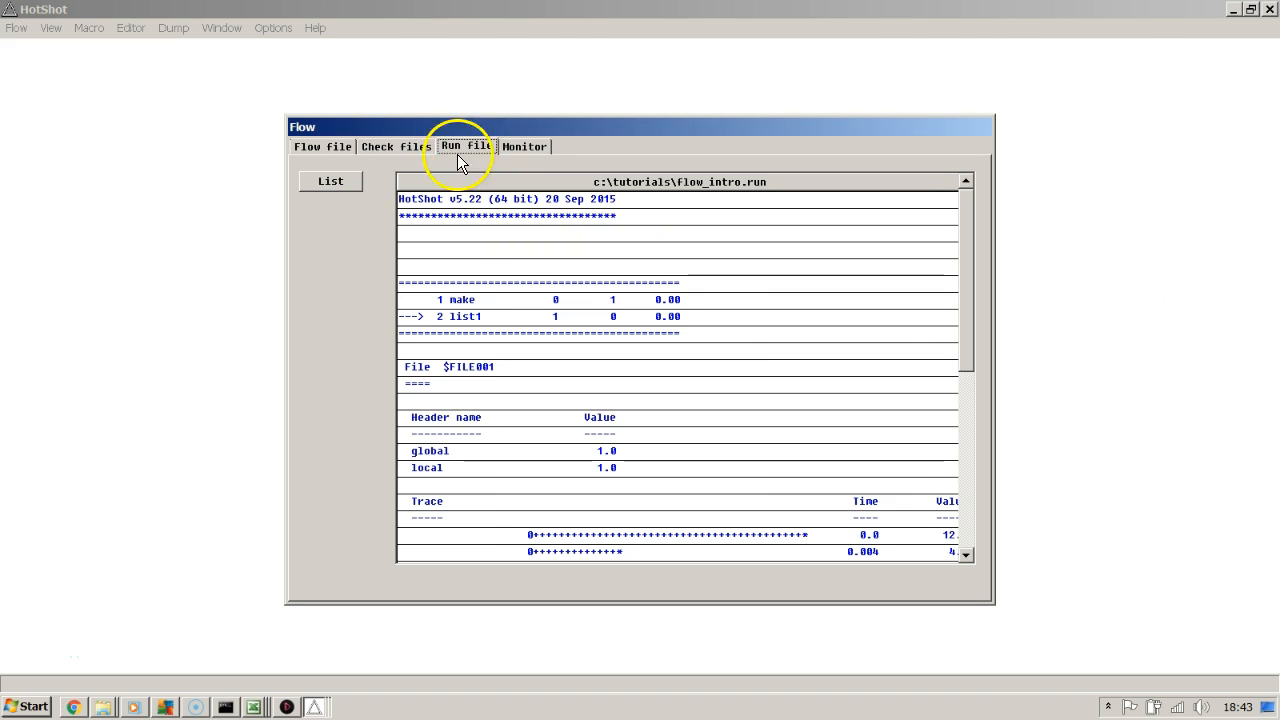
left_click(331, 182)
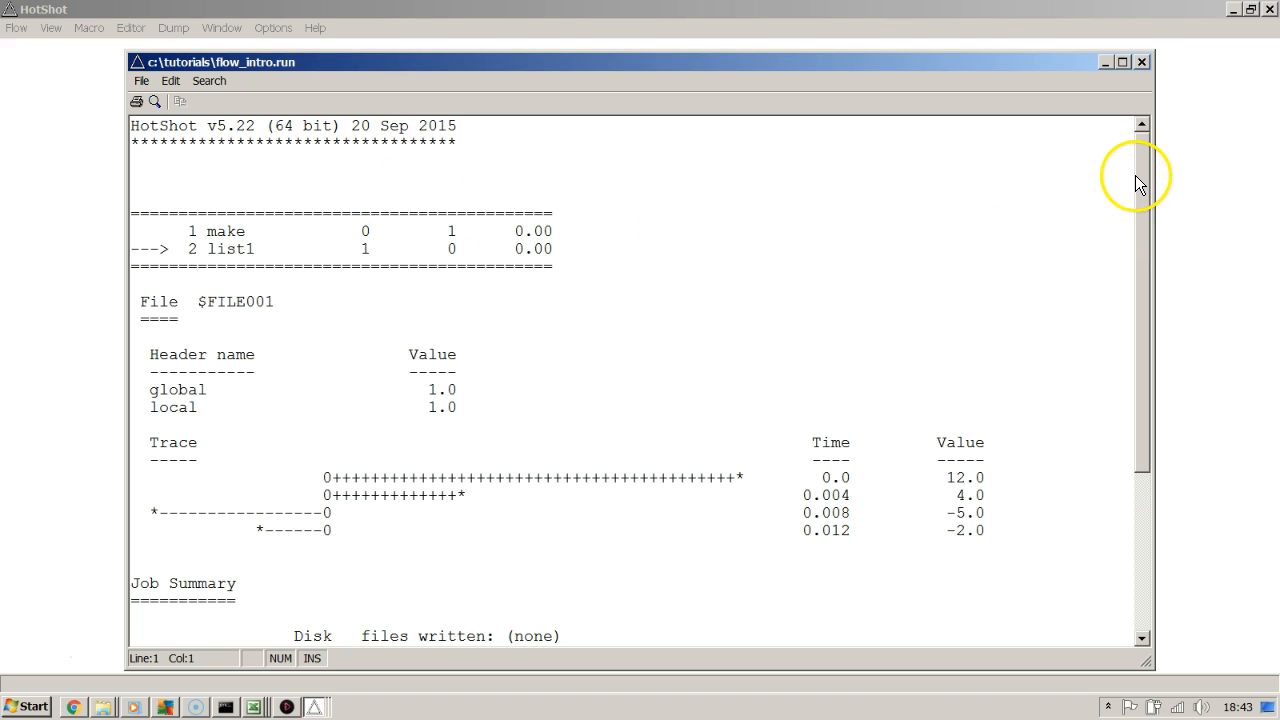
mouse_move(1145, 182)
left_mouse_down()
mouse_move(1137, 206)
mouse_move(1141, 195)
left_mouse_up()
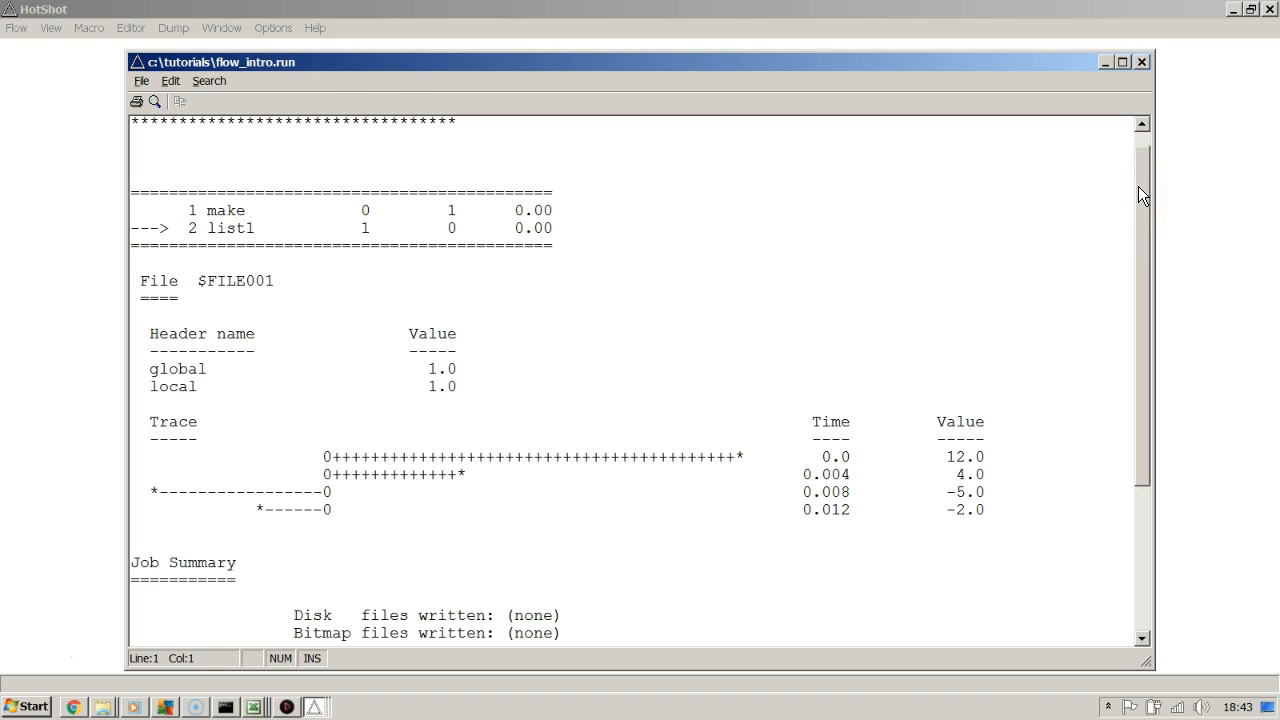
key("alt")
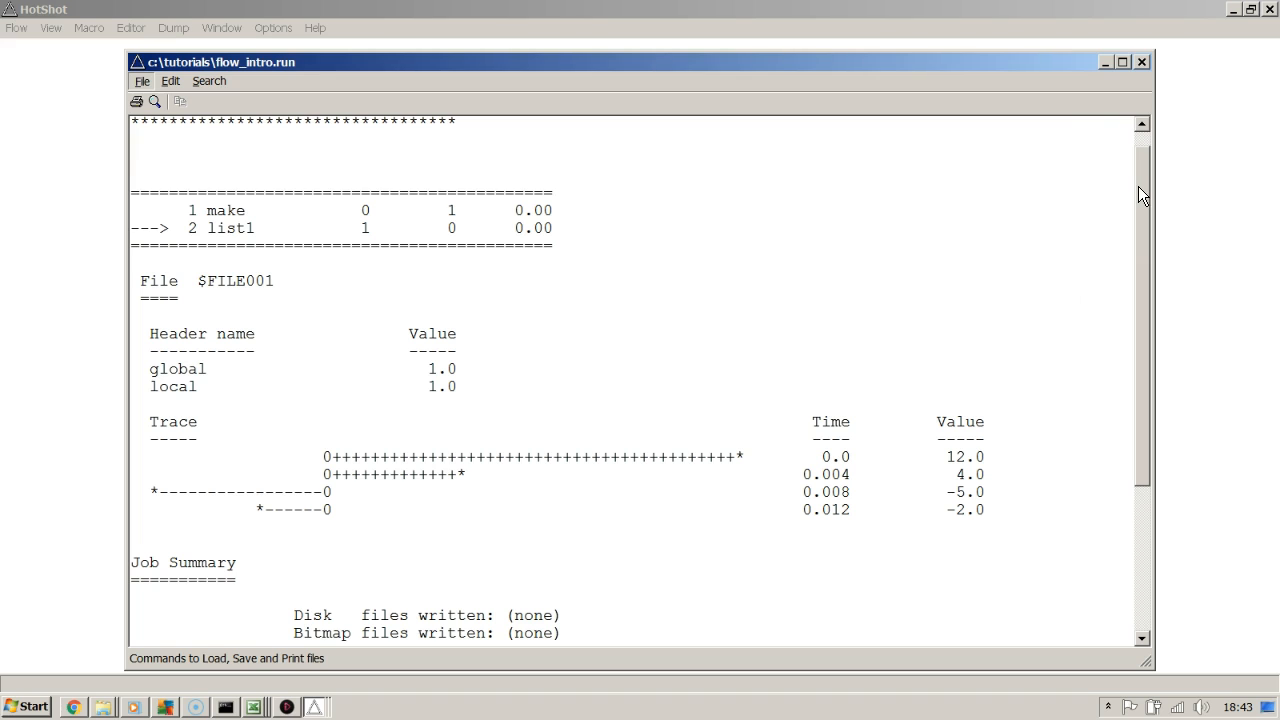
left_click(1142, 63)
Hide the defaults in the flow file and clear all four comment lines above the make and list1 calls
left_click(341, 151)
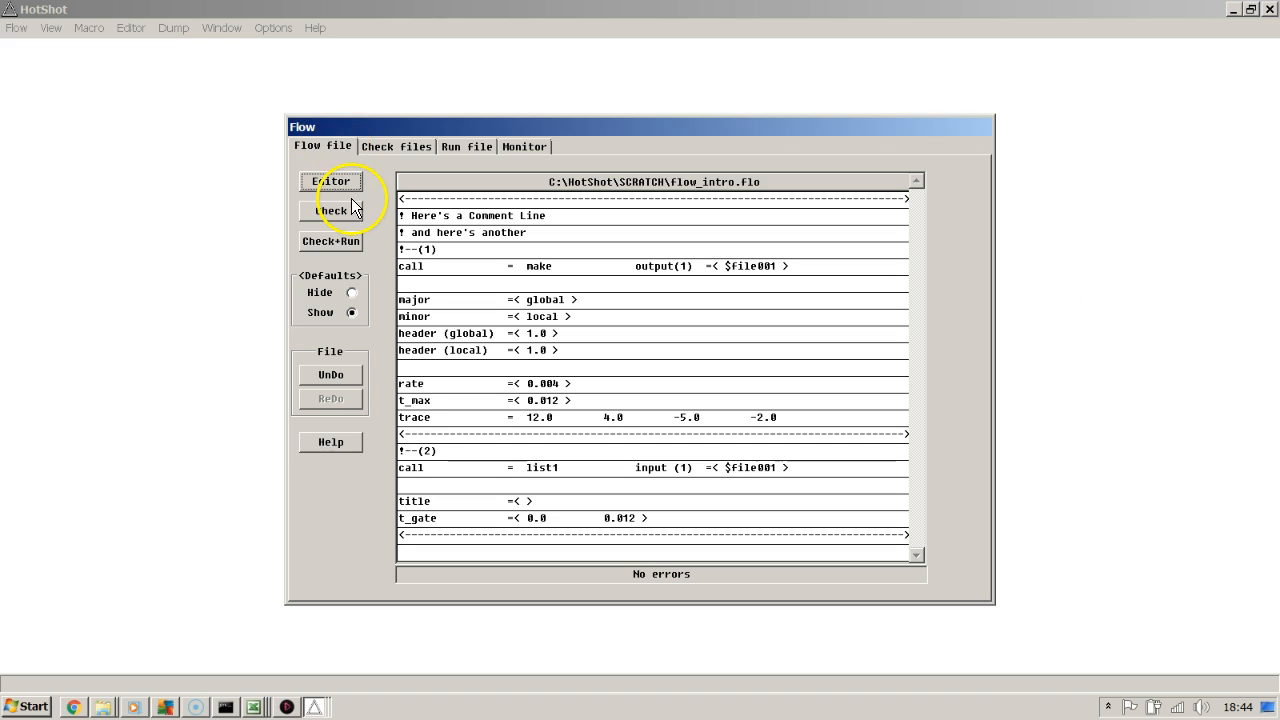
left_click(352, 293)
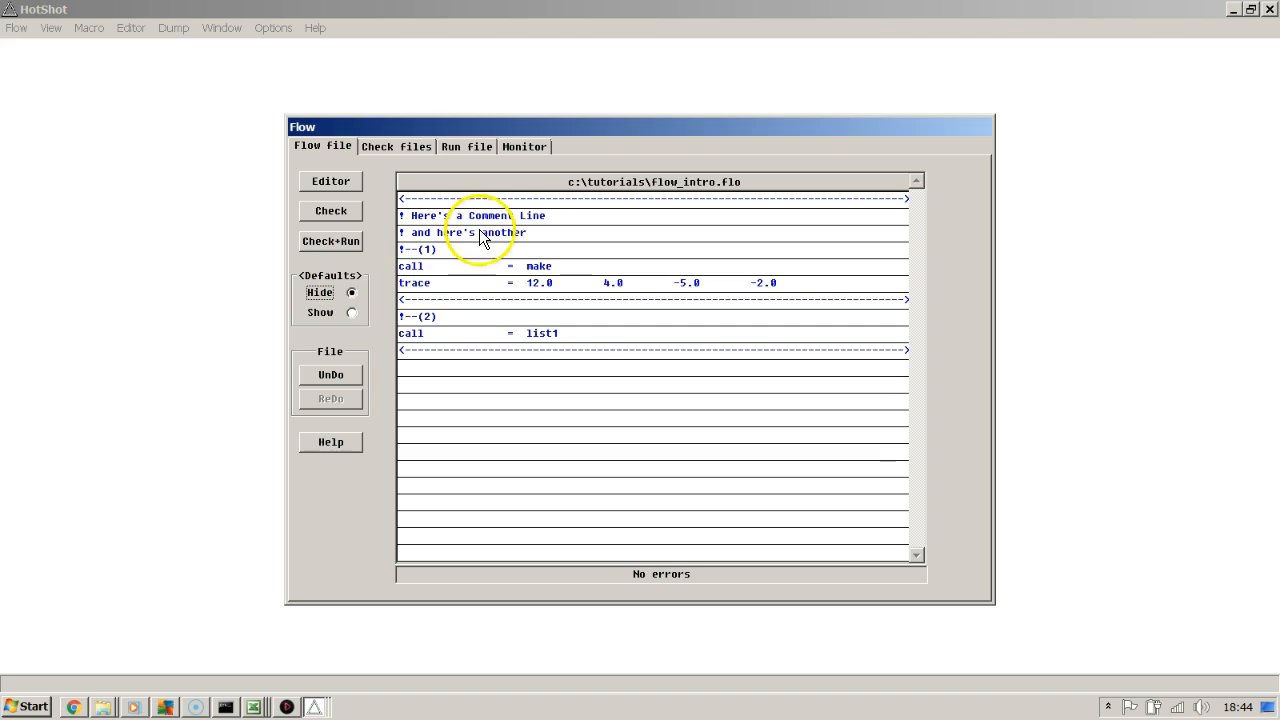
key("Up")
key("Down")
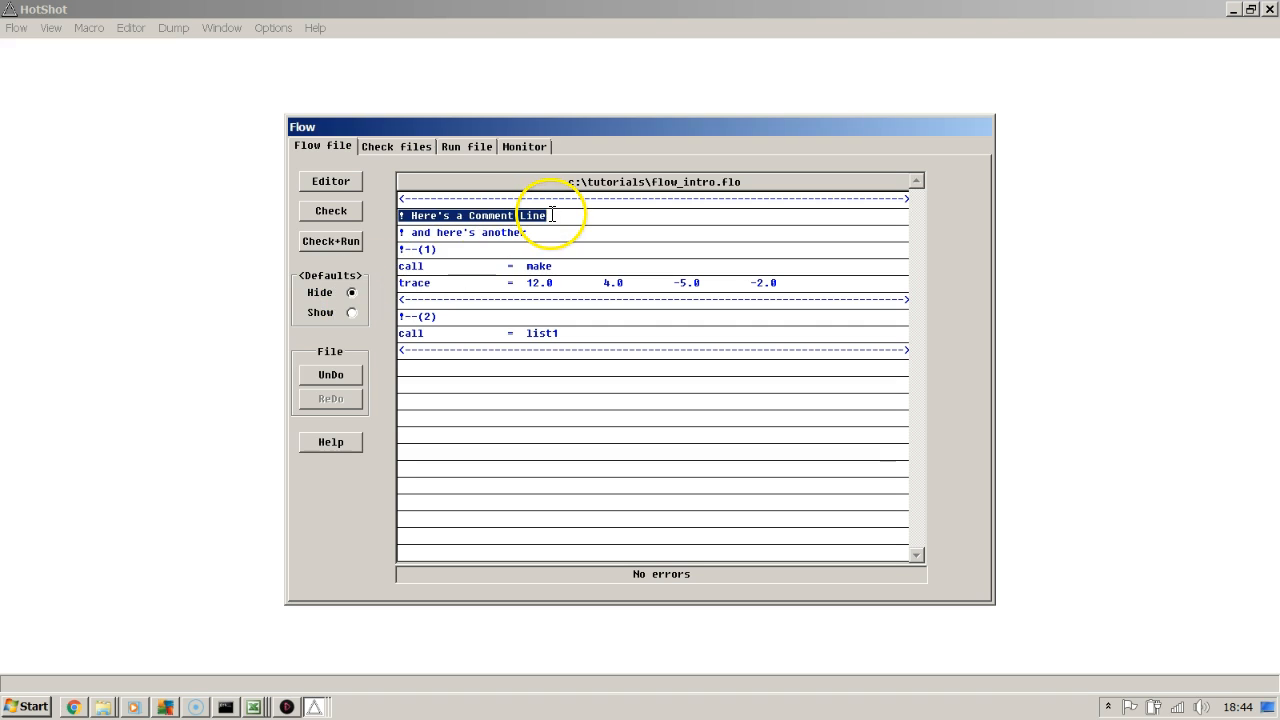
key("Delete")
key("Down")
key("Delete")
key("Down")
key("Delete")
key("Down")
key("Down")
key("Down")
key("Down")
key("Delete")
key("Up")
key("Up")
key("Up")
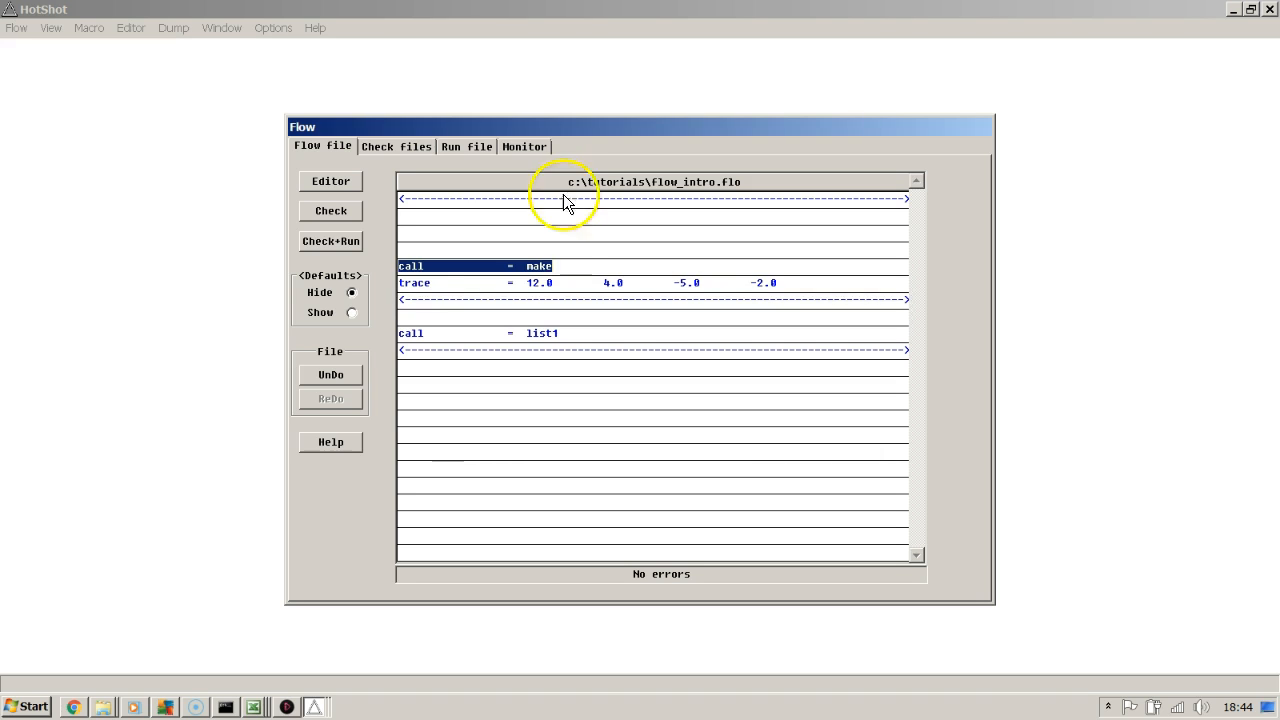
Add output=wavelet to the make call and input=wavelet to the list1 call, and check the flow
left_click(577, 227)
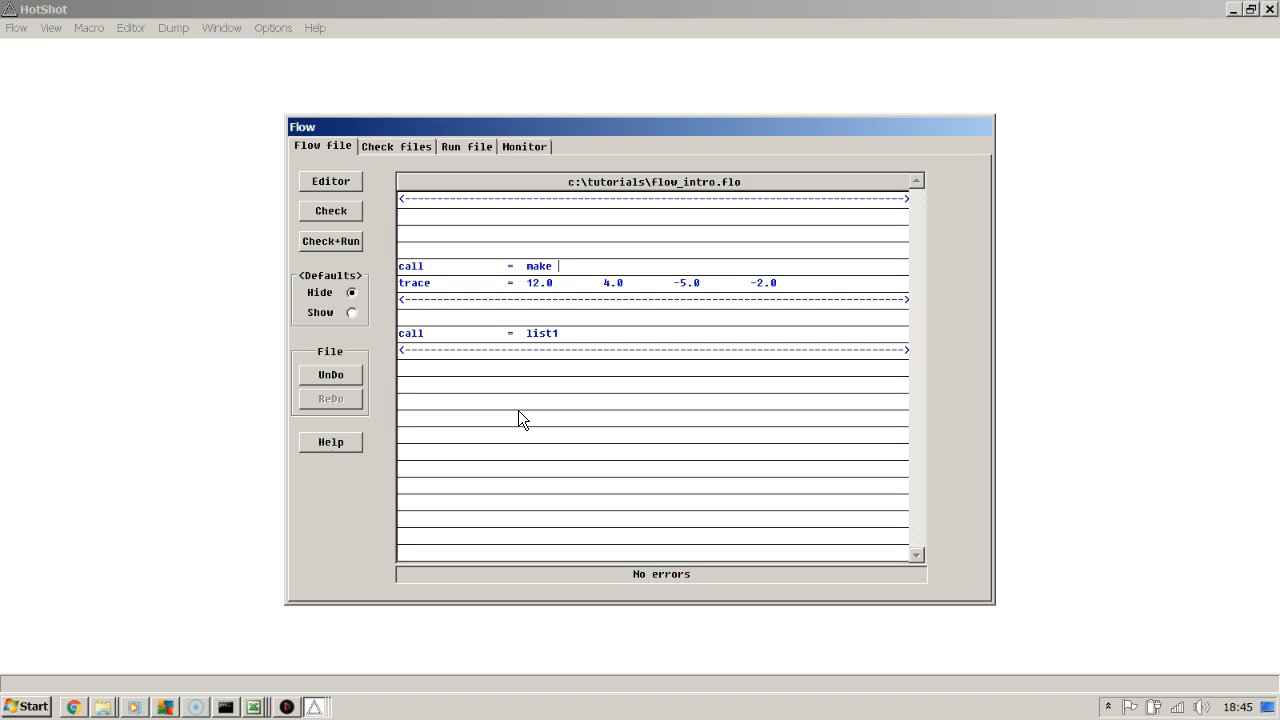
type("output=wavelet")
left_click(587, 337)
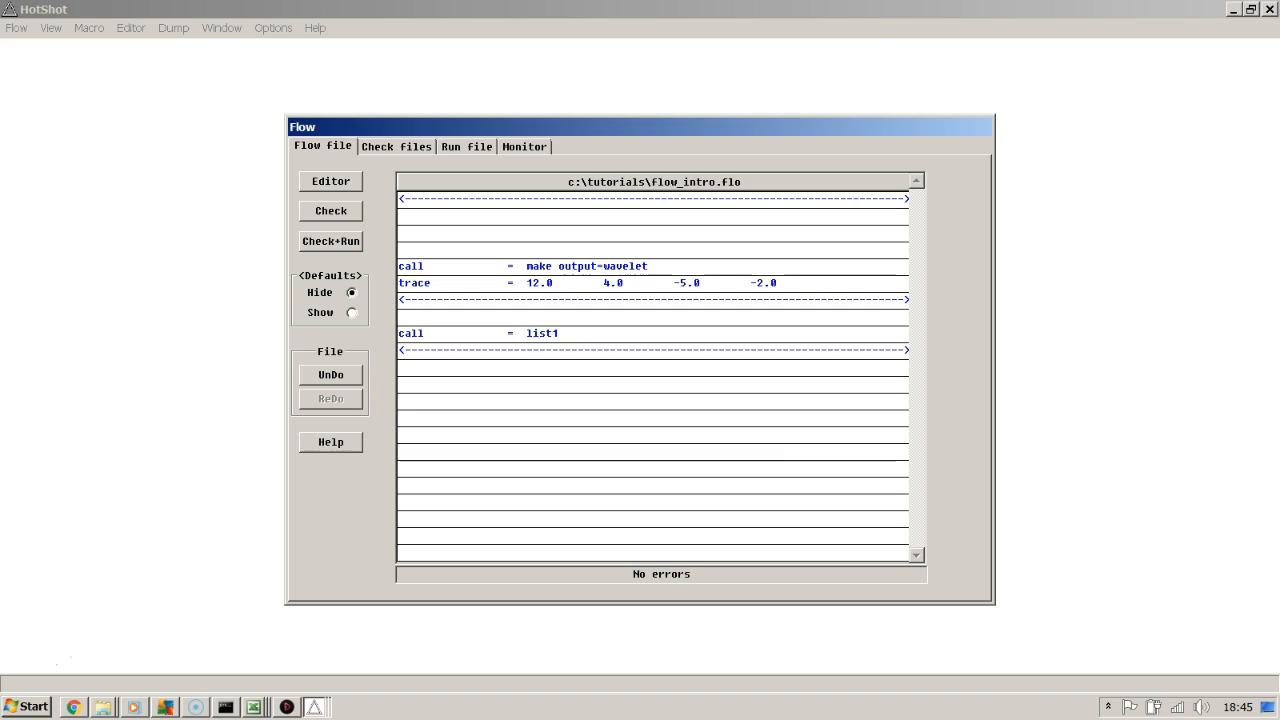
type("in")
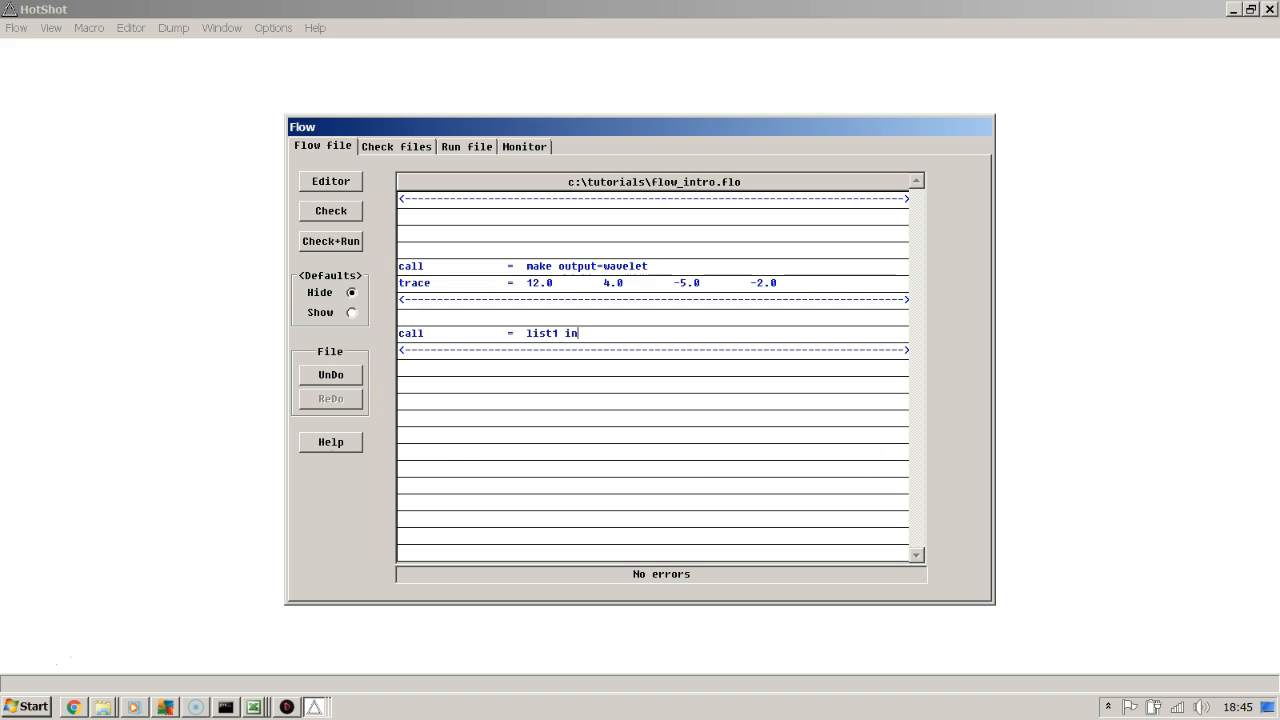
type("put=wavelet")
left_click(350, 211)
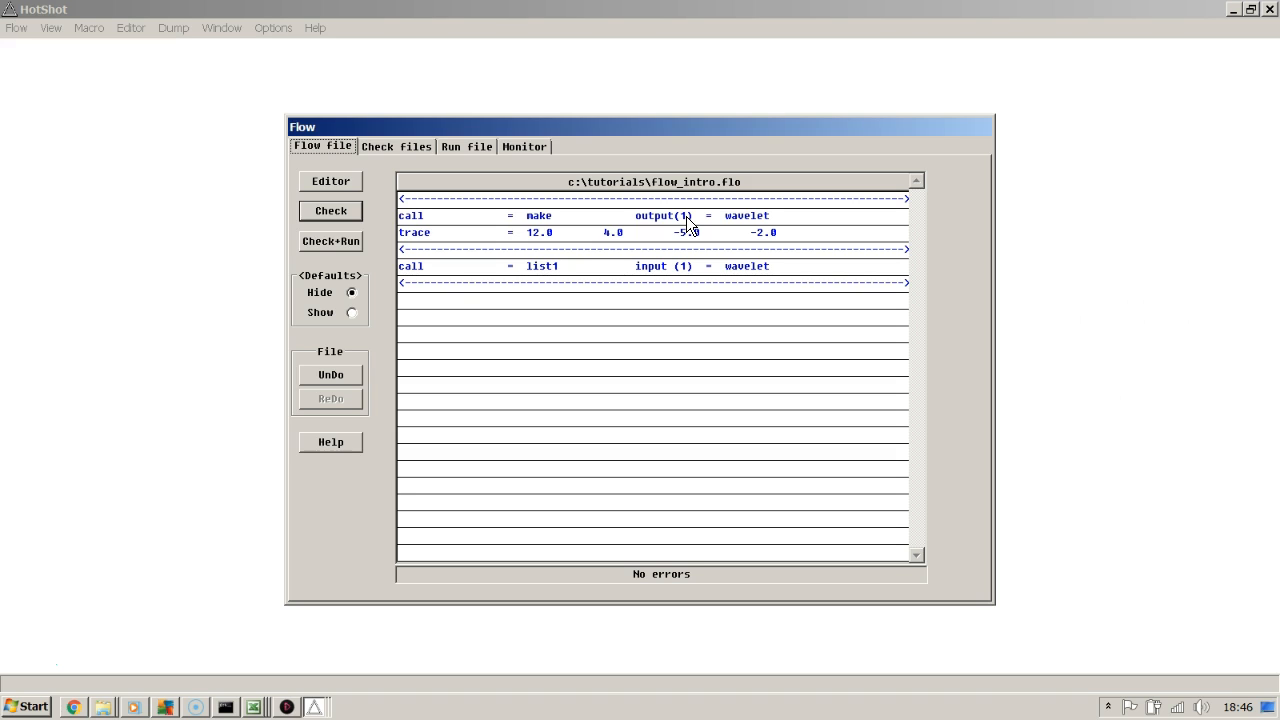
Pad the make call's trace with 0*25 before and after the existing values, and check the flow
left_click(522, 232)
type("0*2")
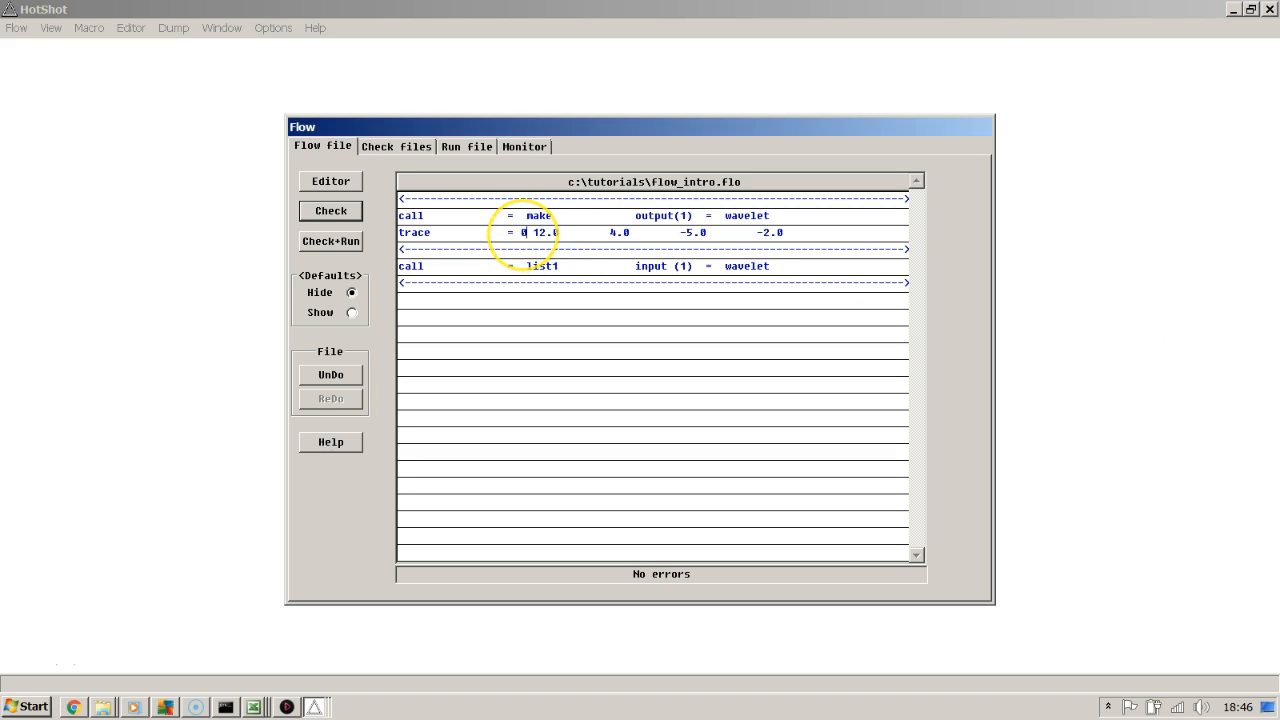
type("5")
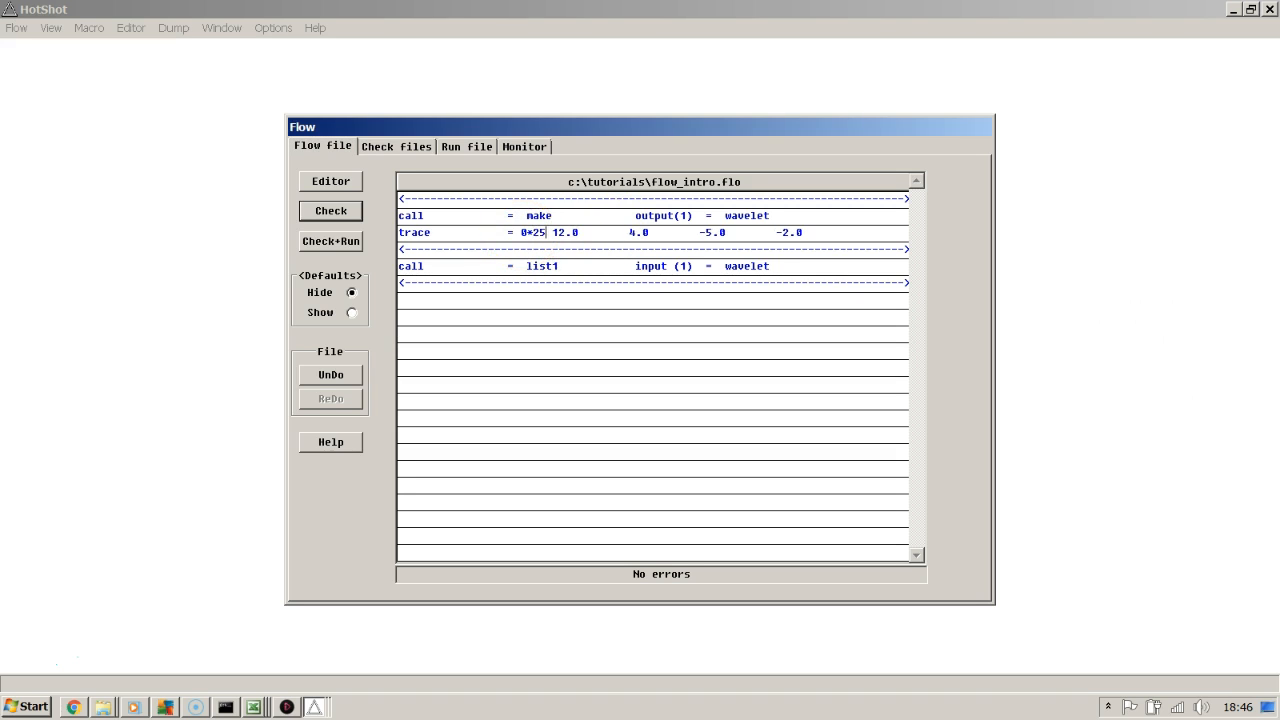
left_click(824, 235)
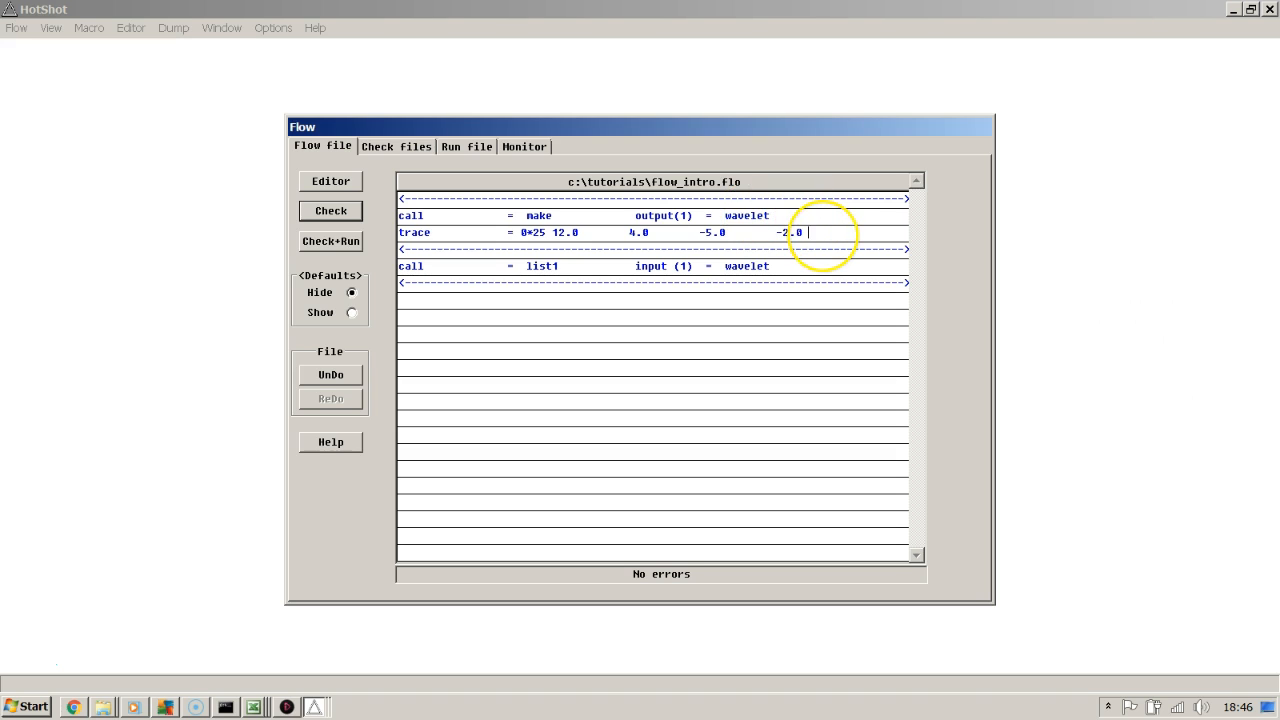
type("0*25")
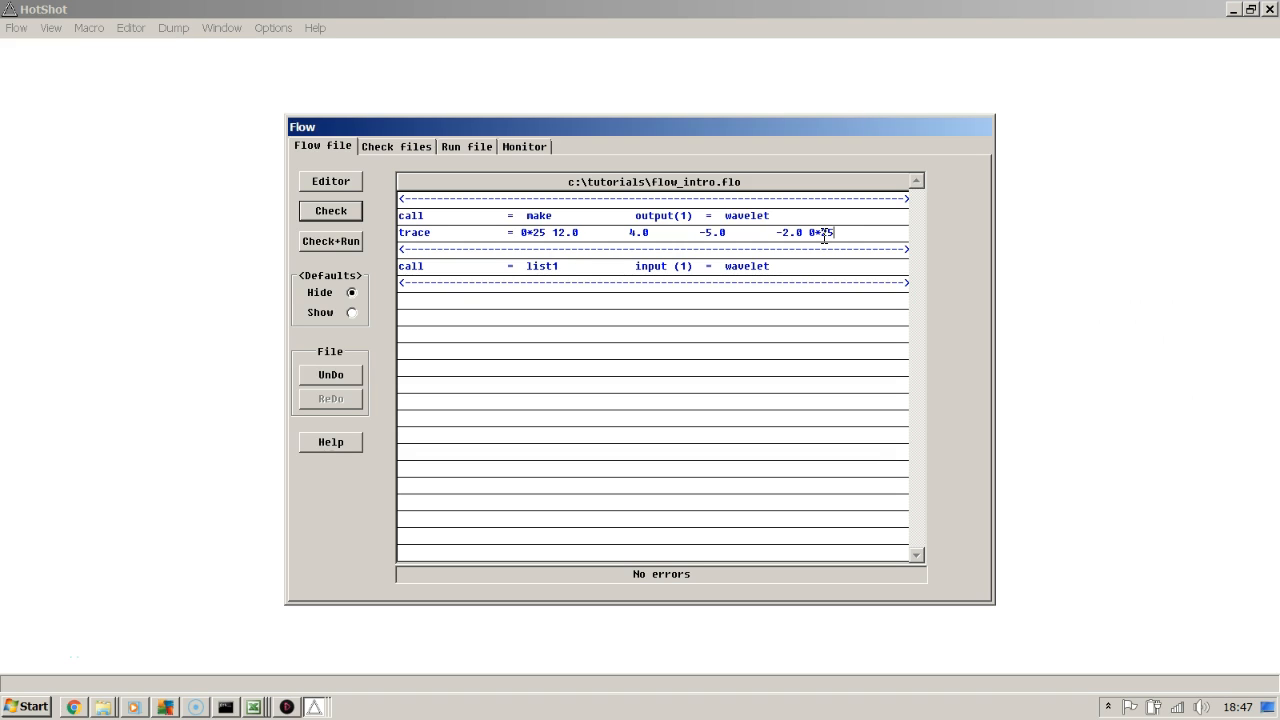
left_click(338, 210)
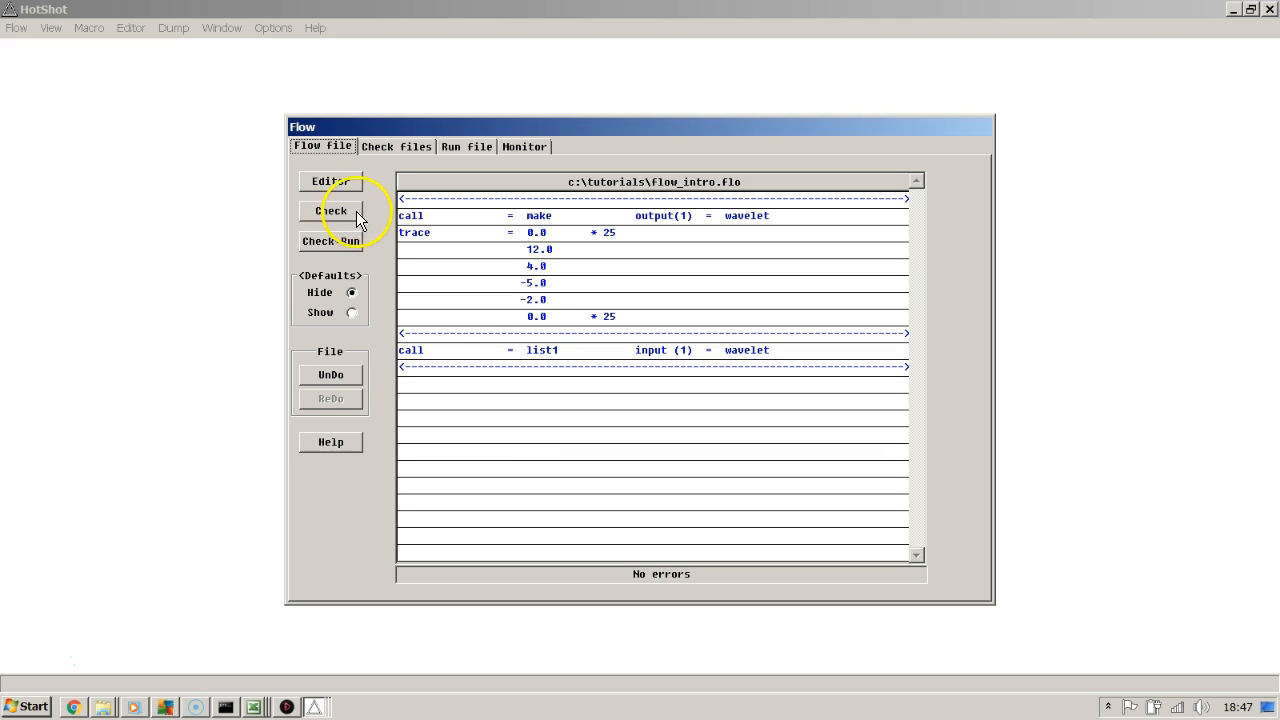
Run the zero-padded flow, review the wavelet trace in the run file listing, and return to the flow file
left_click(333, 244)
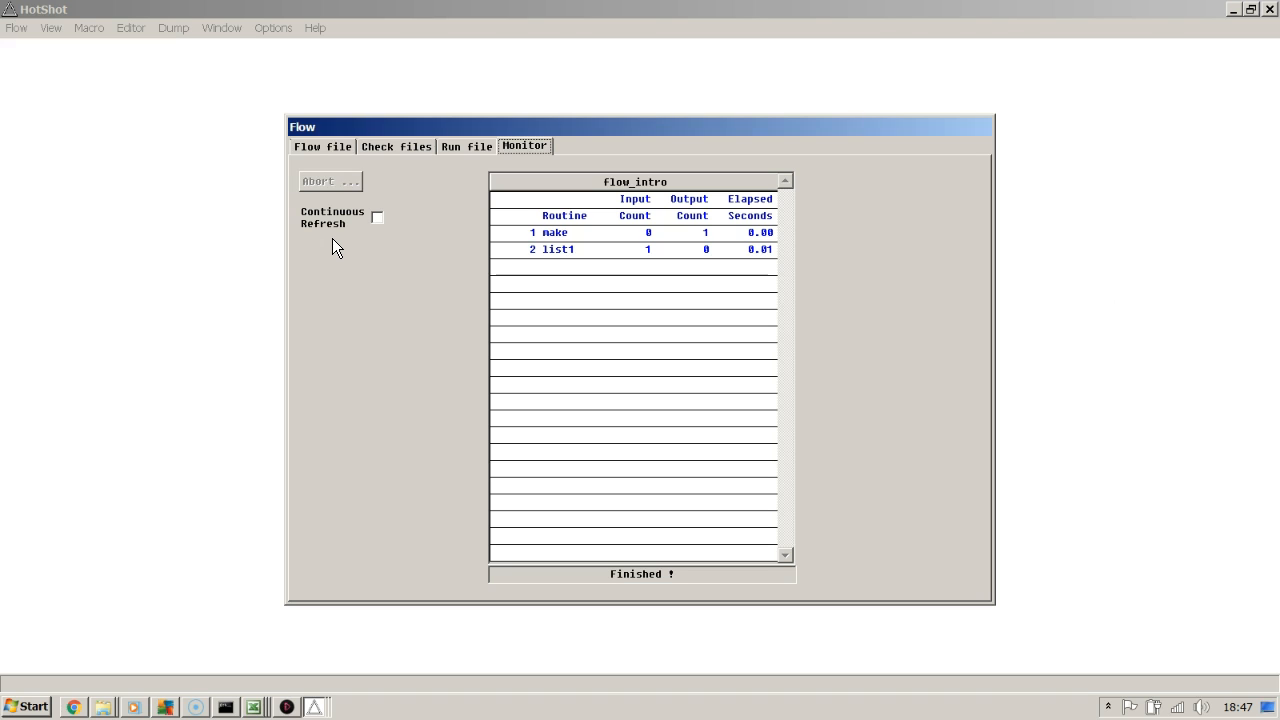
left_click(459, 146)
left_click(330, 181)
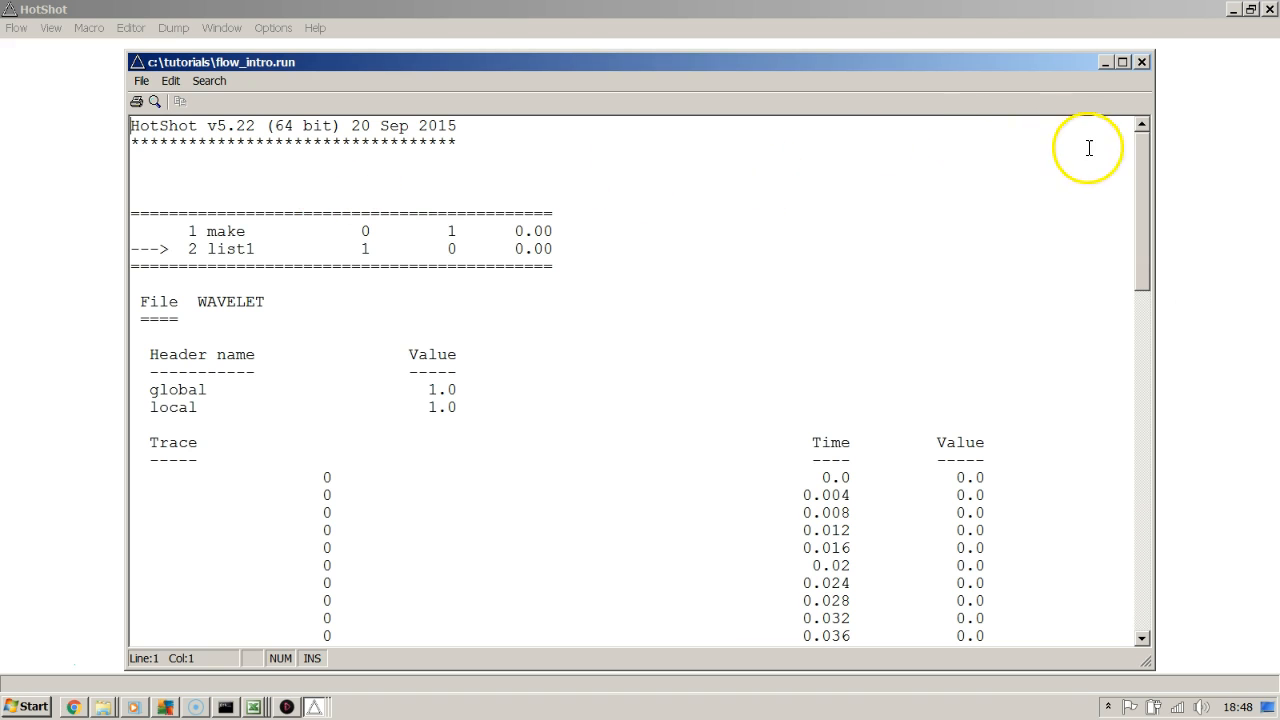
left_click_drag(1145, 165, 1147, 340)
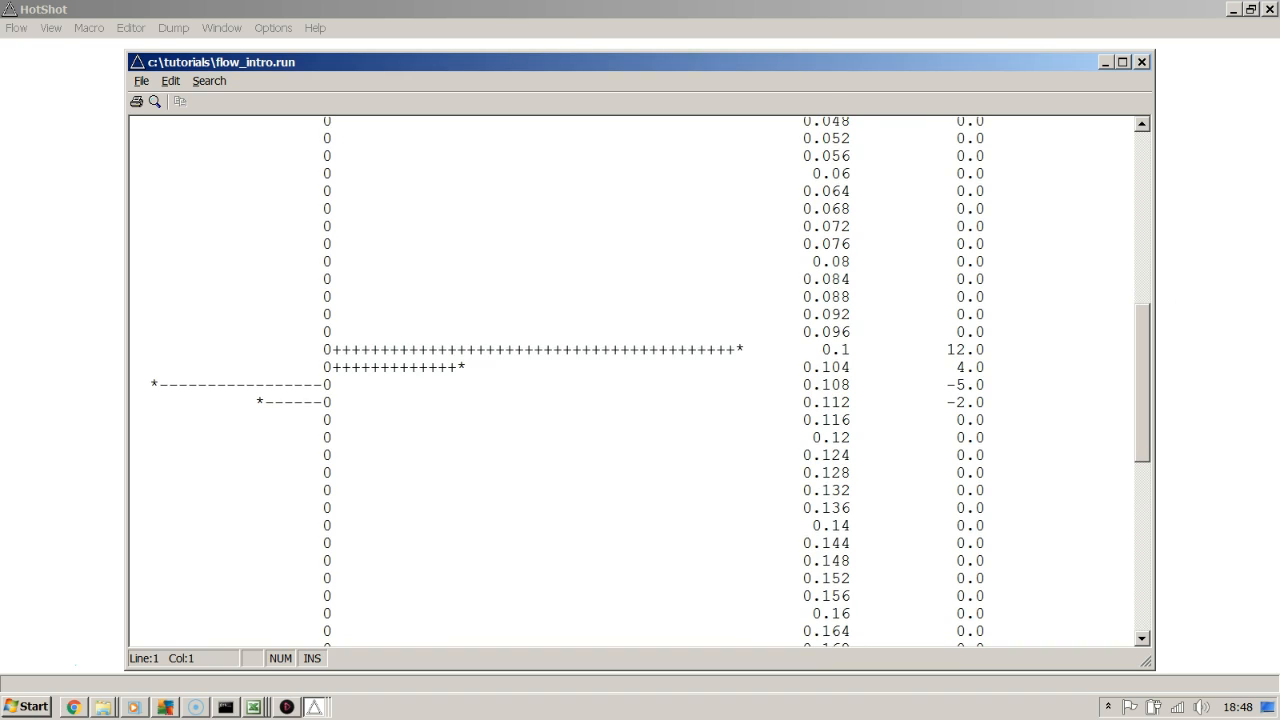
left_click(1141, 62)
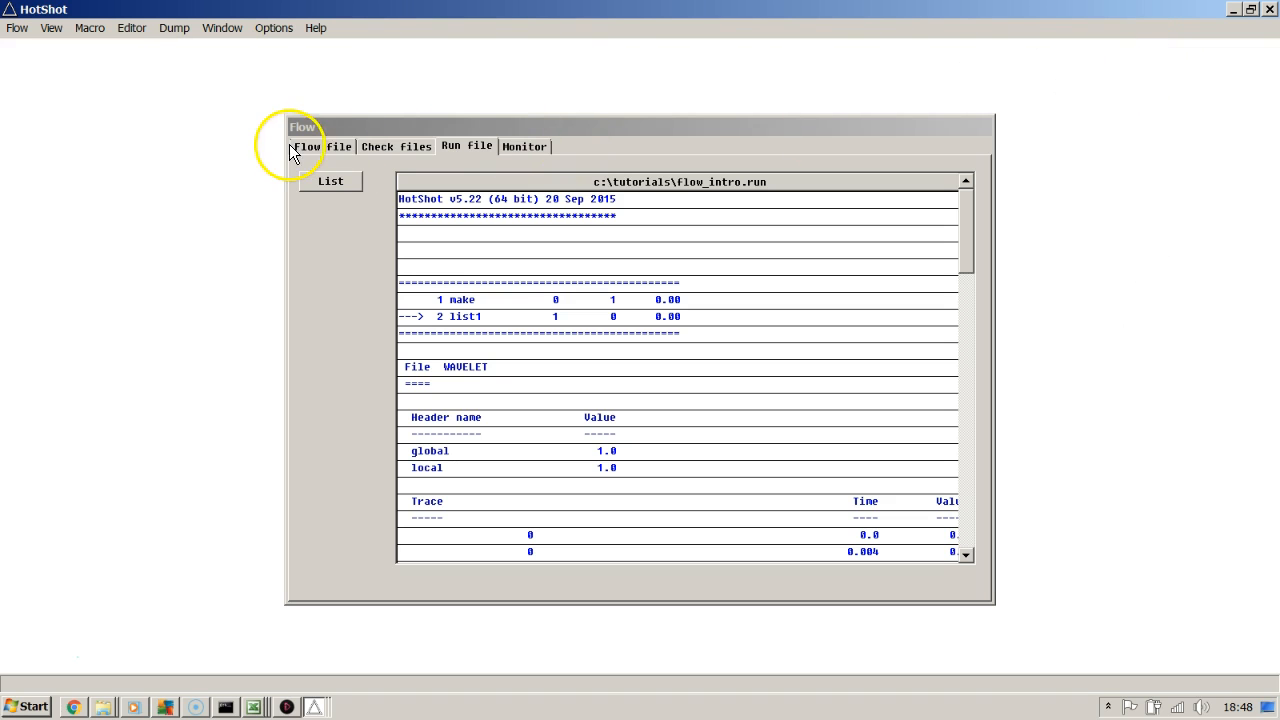
left_click(314, 150)
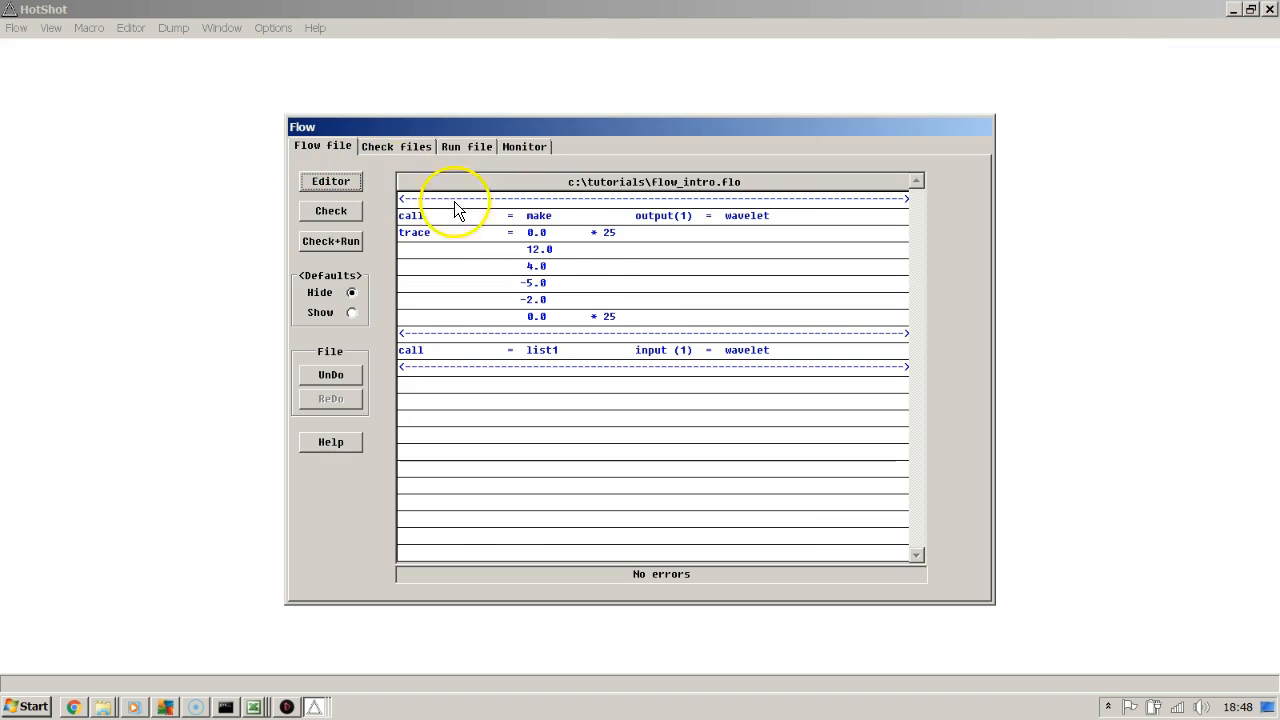
Insert a decon call with apts=32, opts=32 and output=spike between the make and list1 calls
left_click(630, 318)
type("call=")
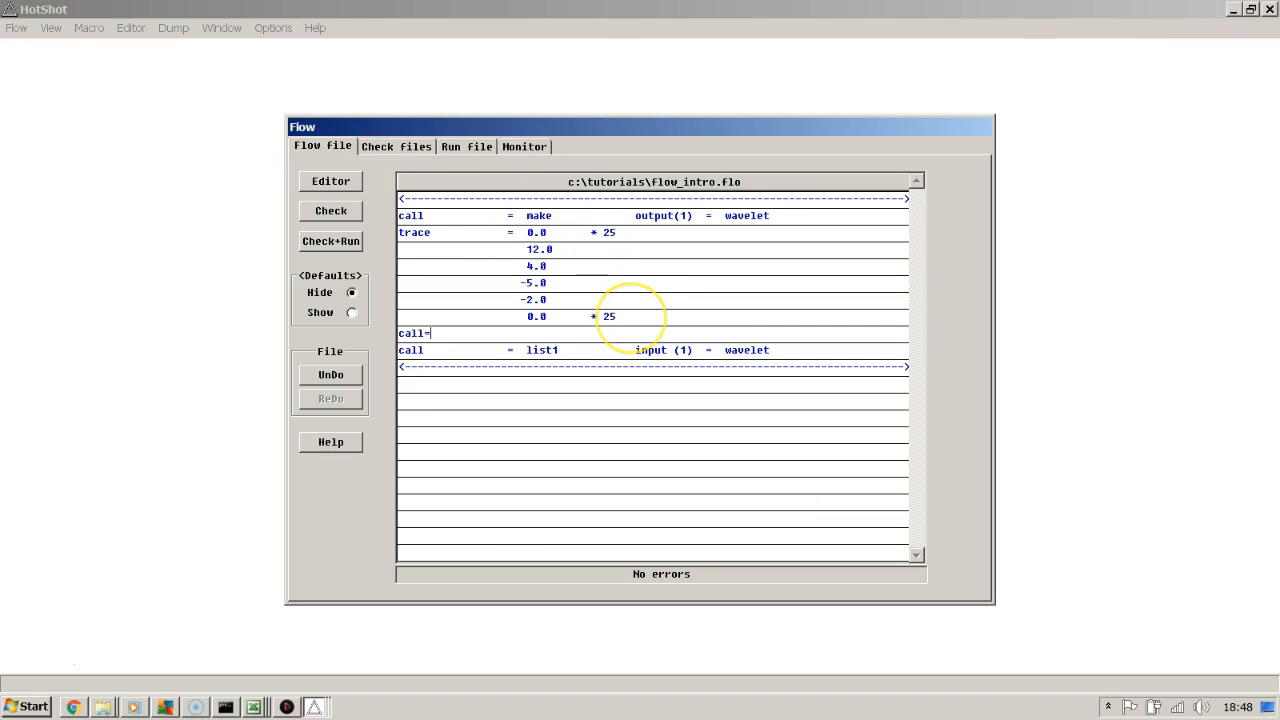
type("decon apts=32 opts=32 ")
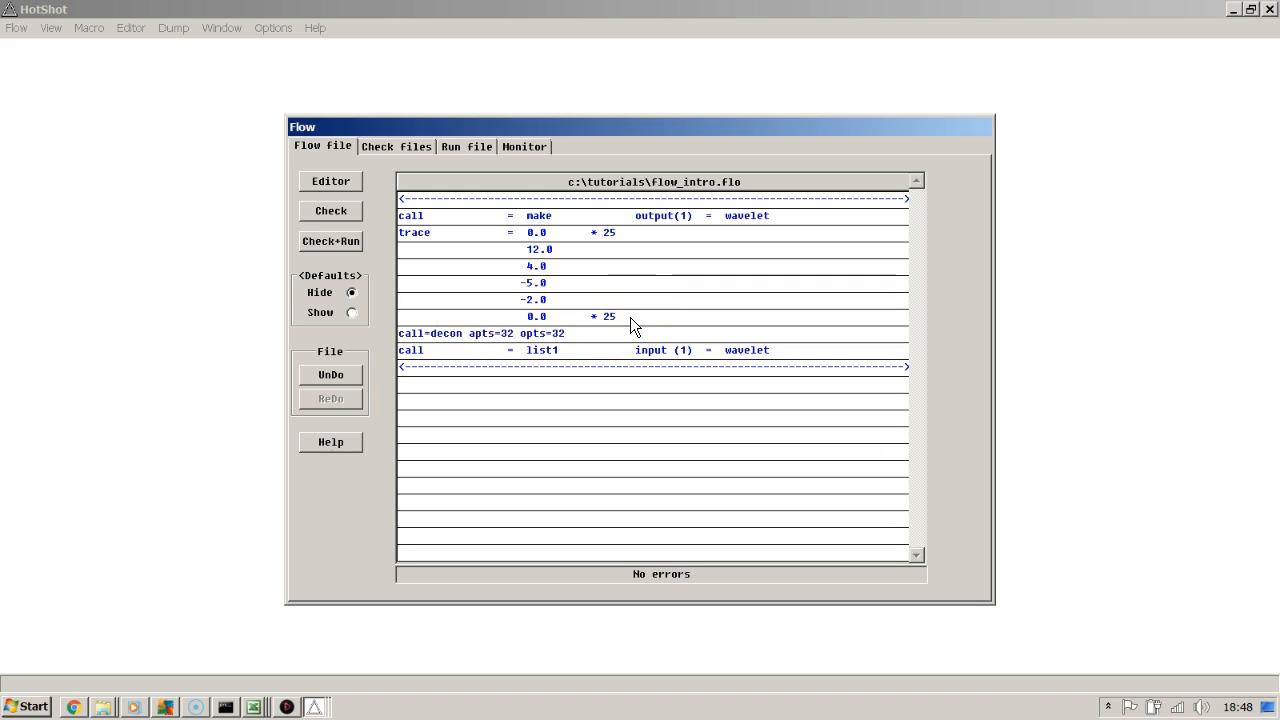
type("ou")
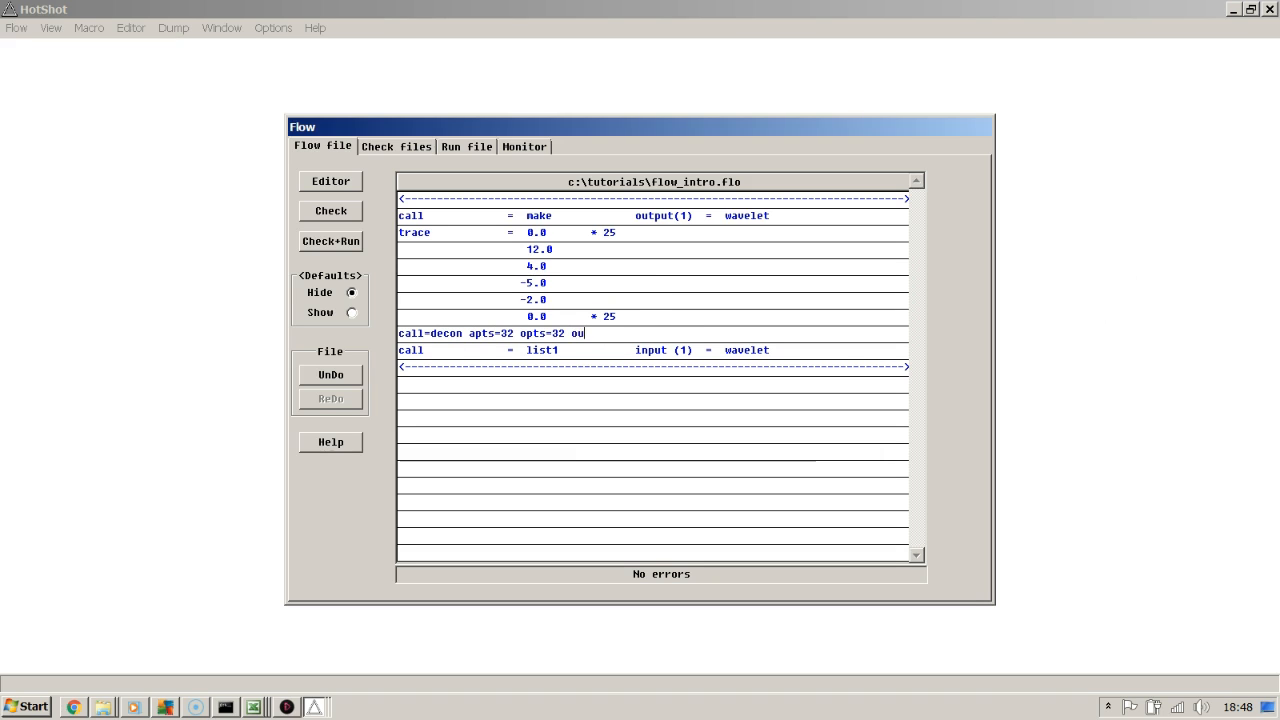
type("tput=spike")
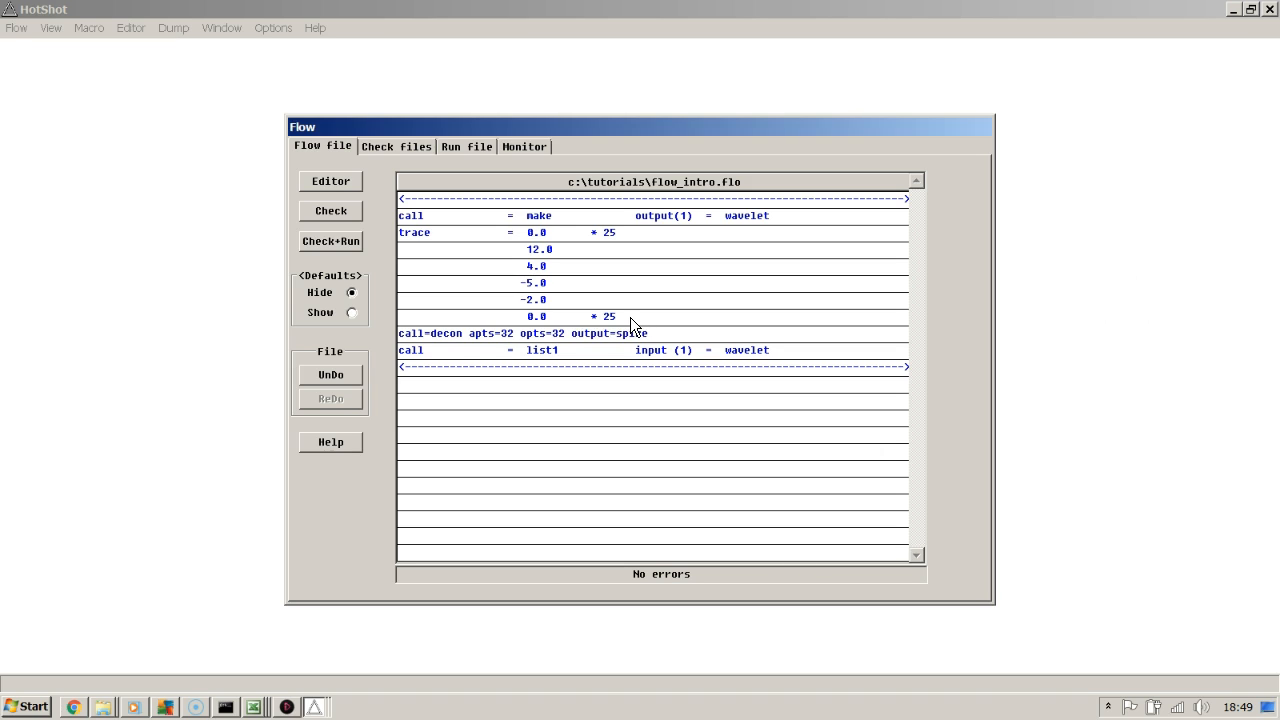
Change the list1 call to list2 and add input(2)=spike after its wavelet input
left_click(564, 351)
key("BackSpace")
key("BackSpace")
type("2")
type(" input(2)=spike")
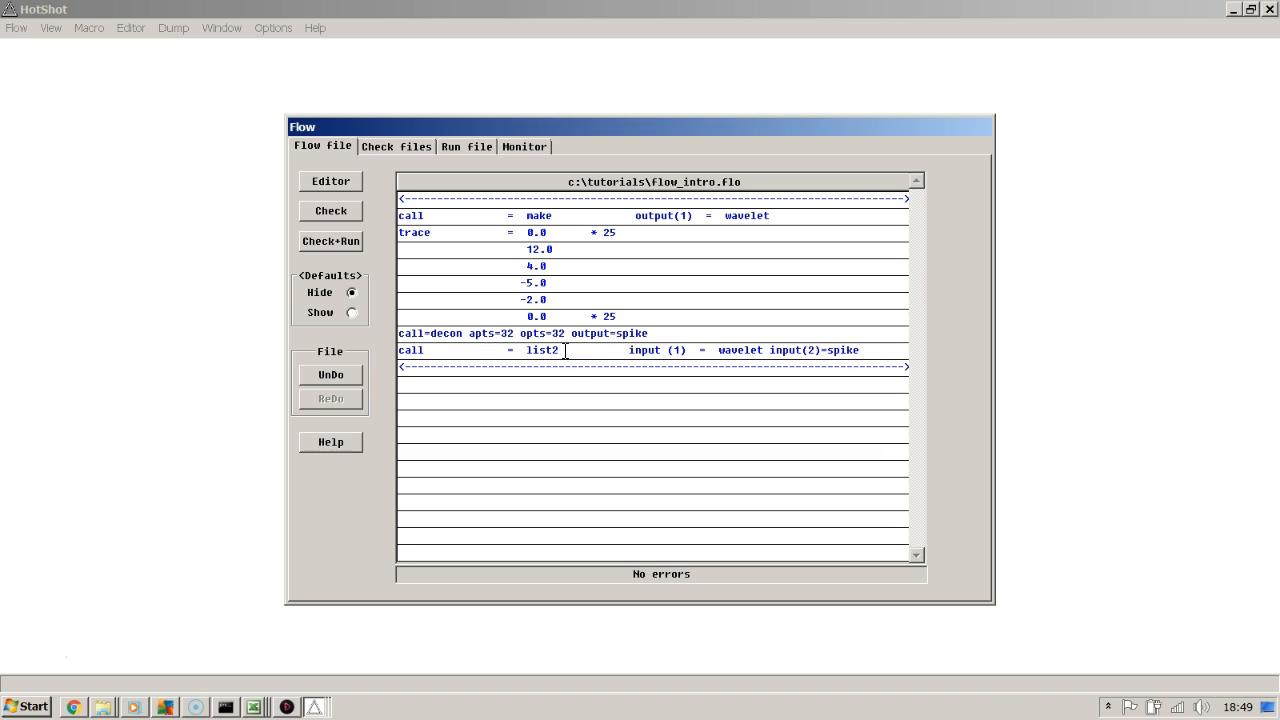
Check and run the flow, and compare the wavelet and spike traces in the run file listing
left_click(346, 244)
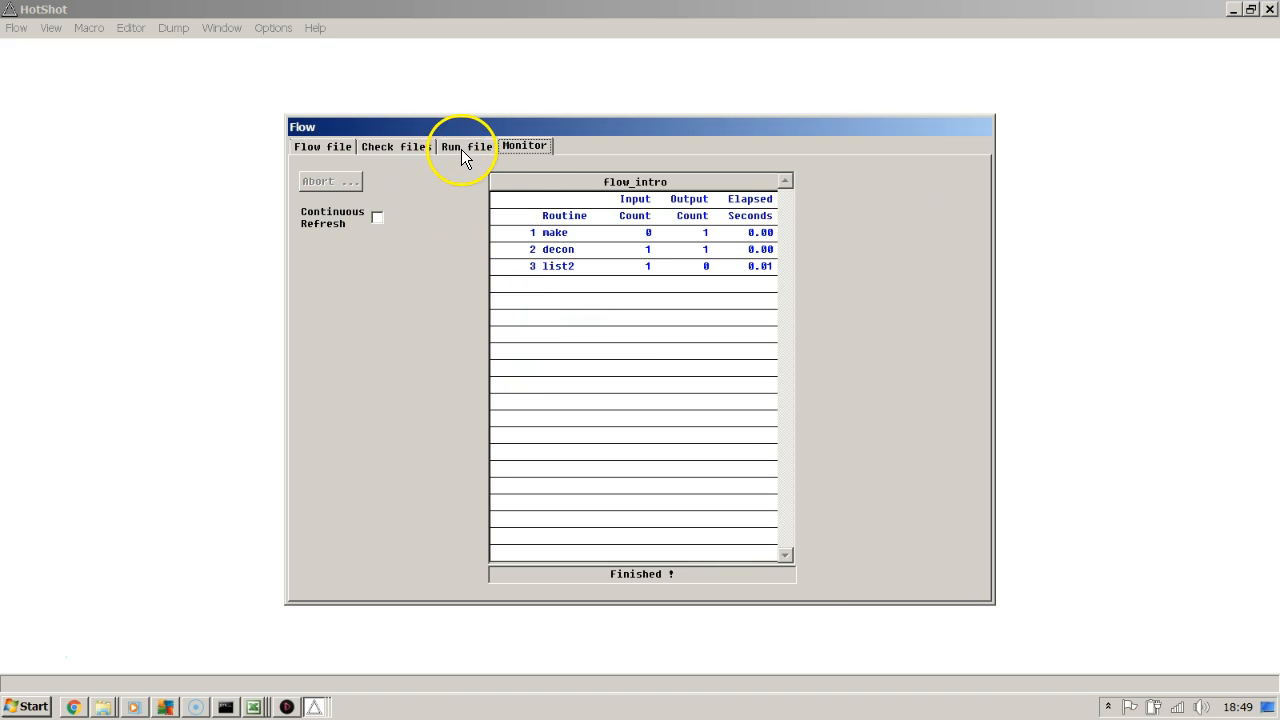
left_click(466, 150)
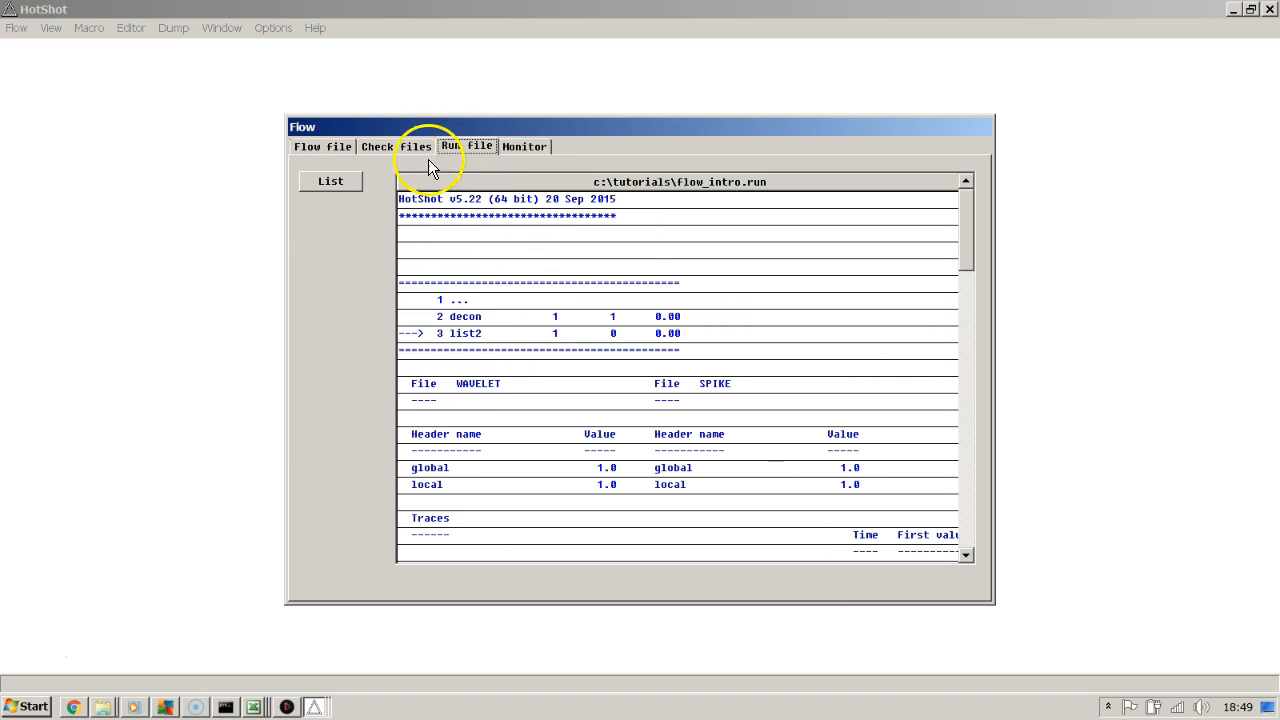
left_click(332, 183)
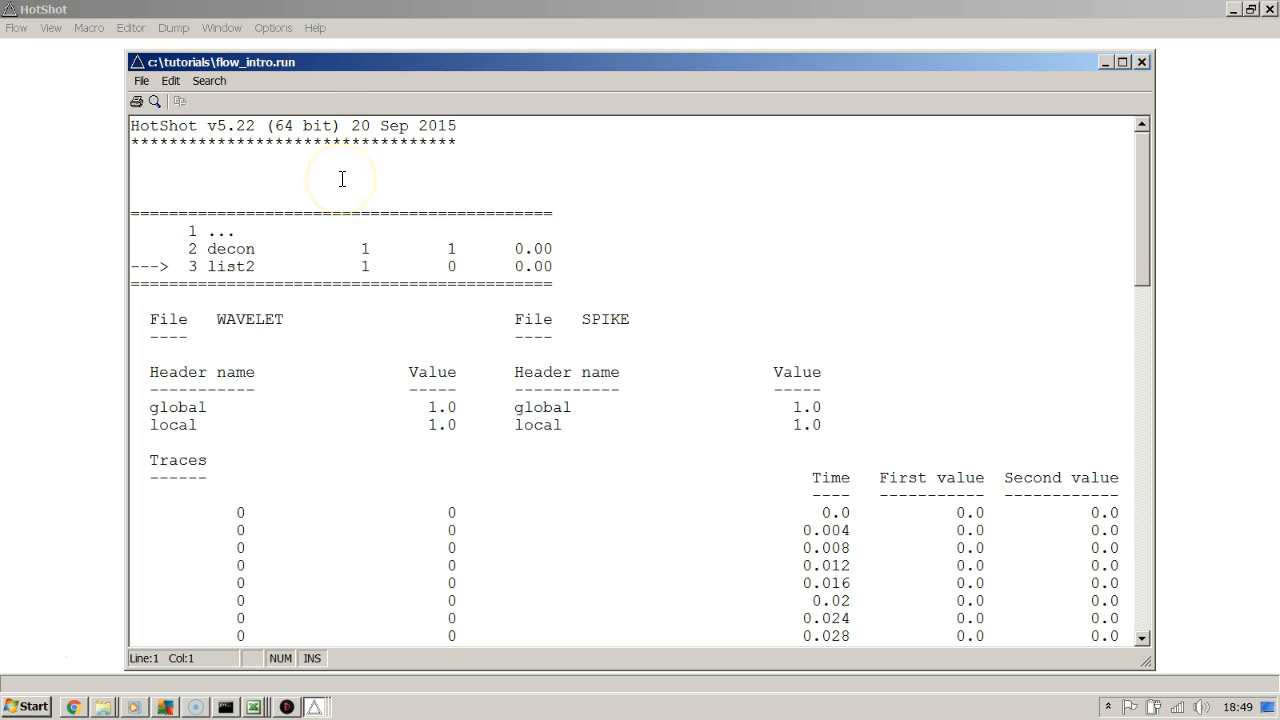
key("alt")
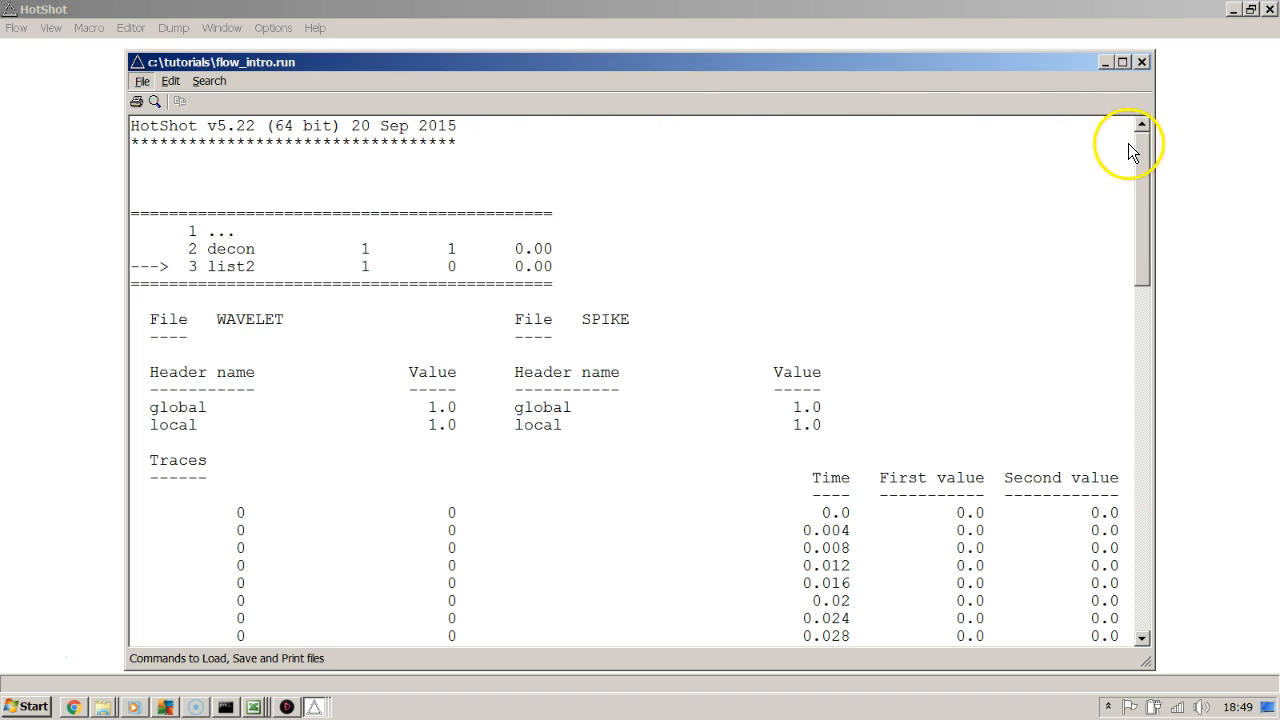
left_click_drag(1142, 153, 1146, 333)
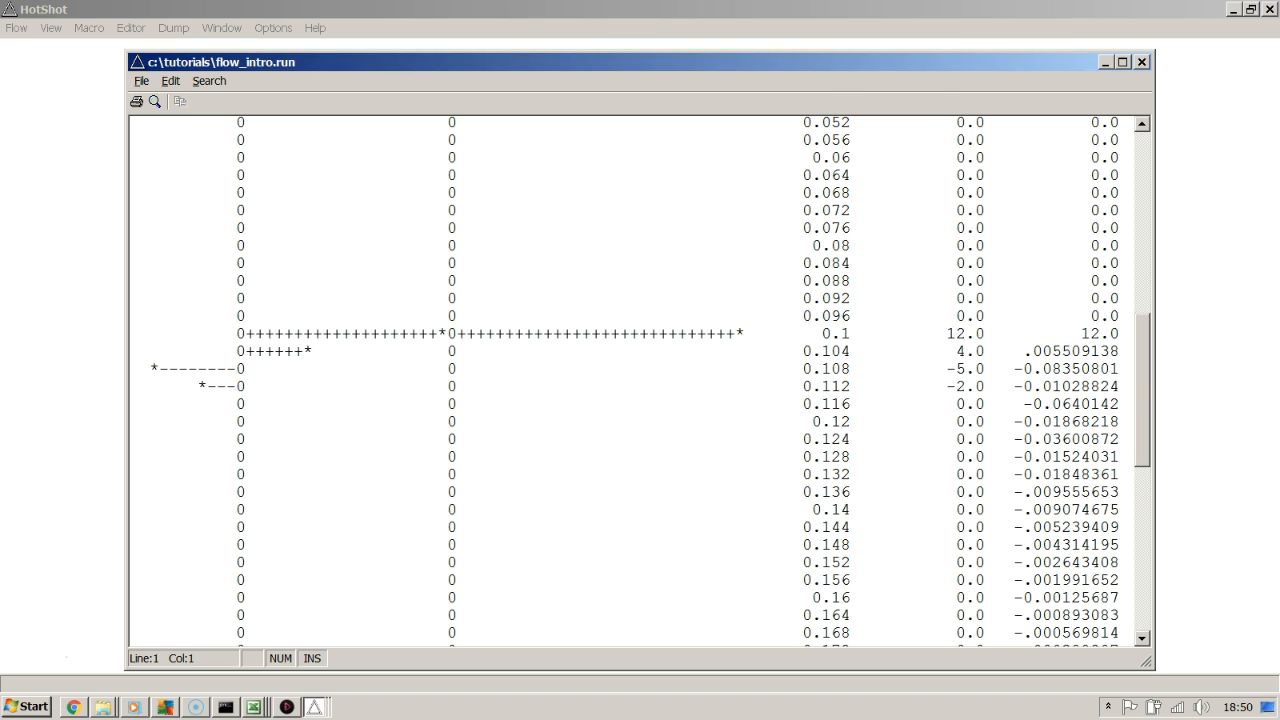
key("alt")
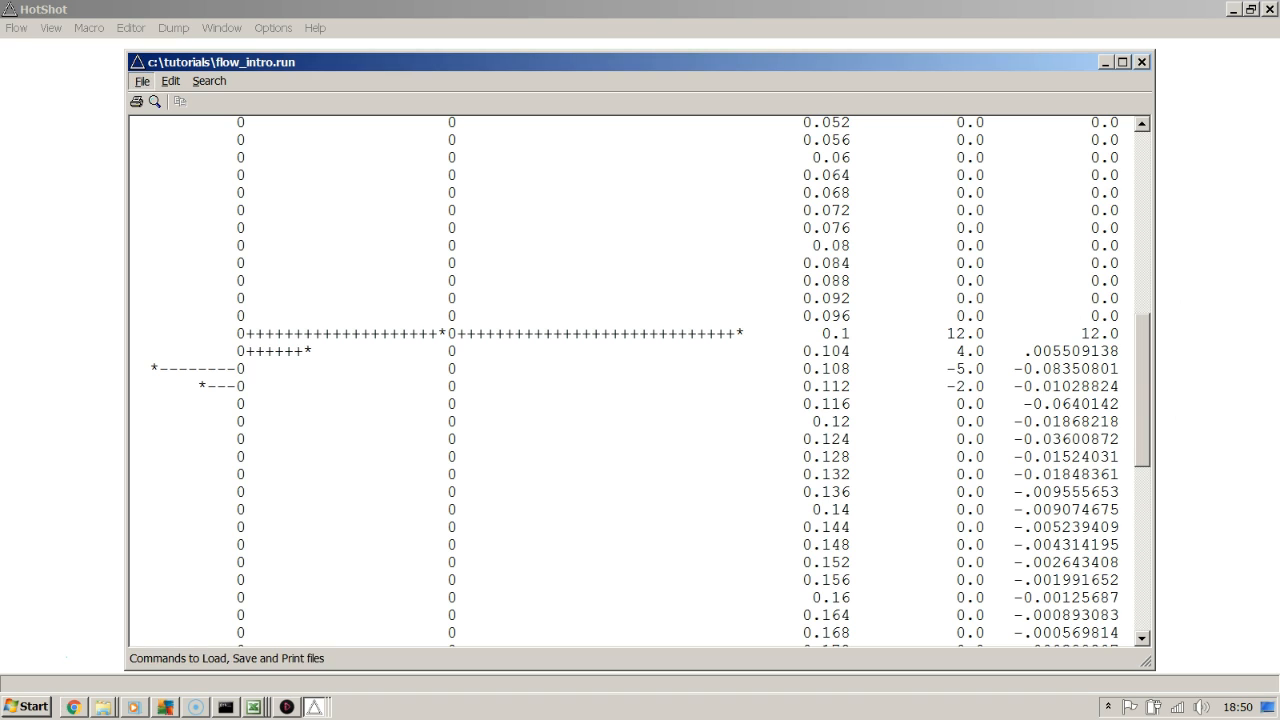
left_click(1142, 62)
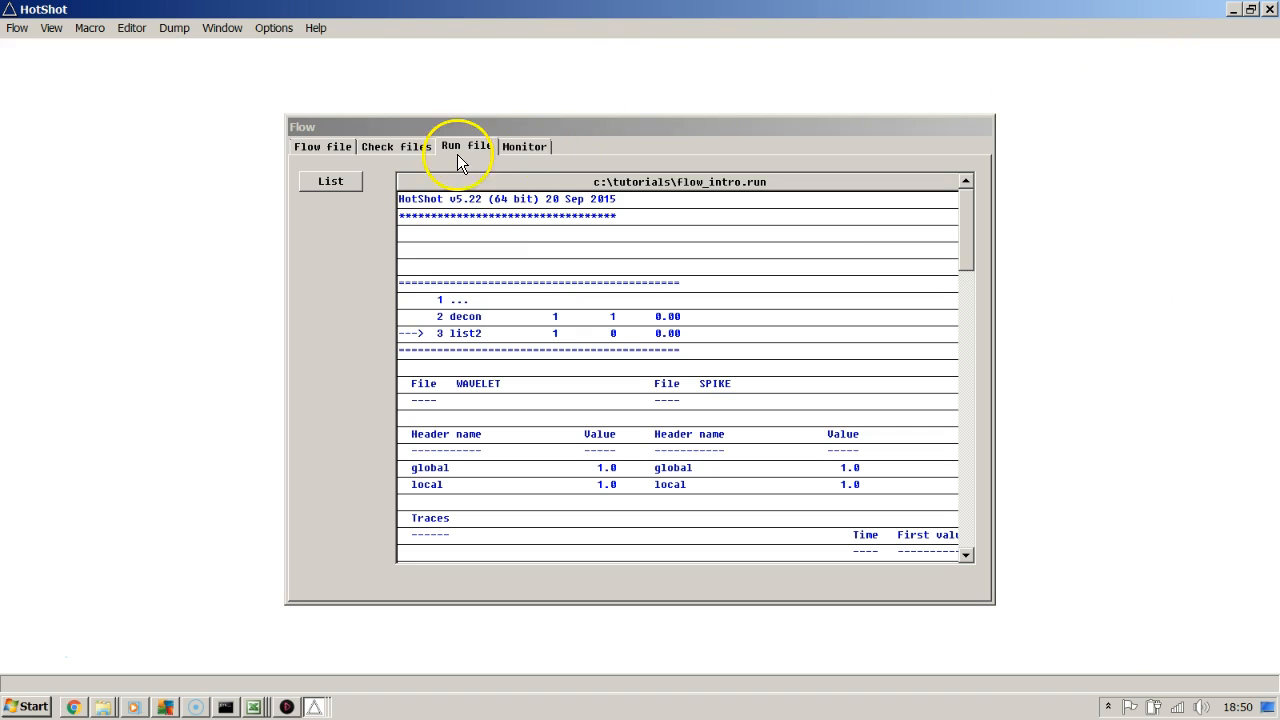
Add a spectrum call with input=wavelet and output=wavelet.bmp at the end of the flow file
left_click(322, 147)
left_click(414, 466)
type("call=spectrum a")
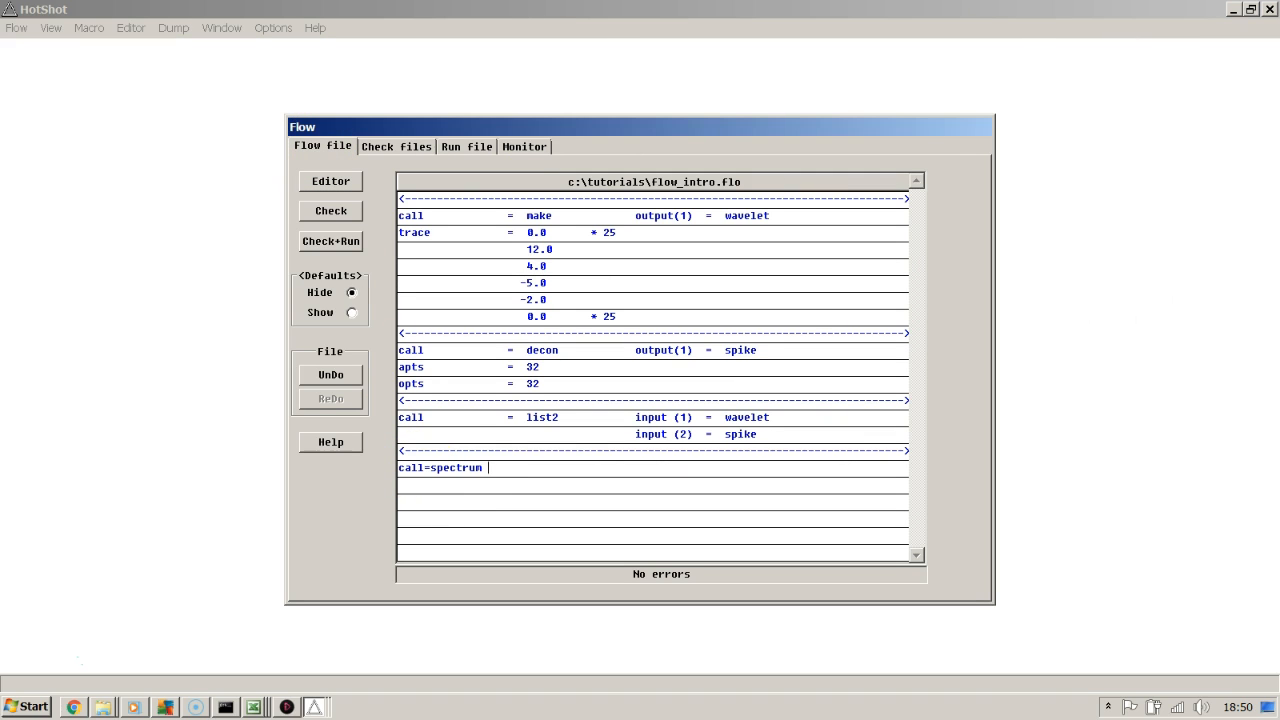
key("BackSpace")
type("input=wavelet output=wavelet.bmp")
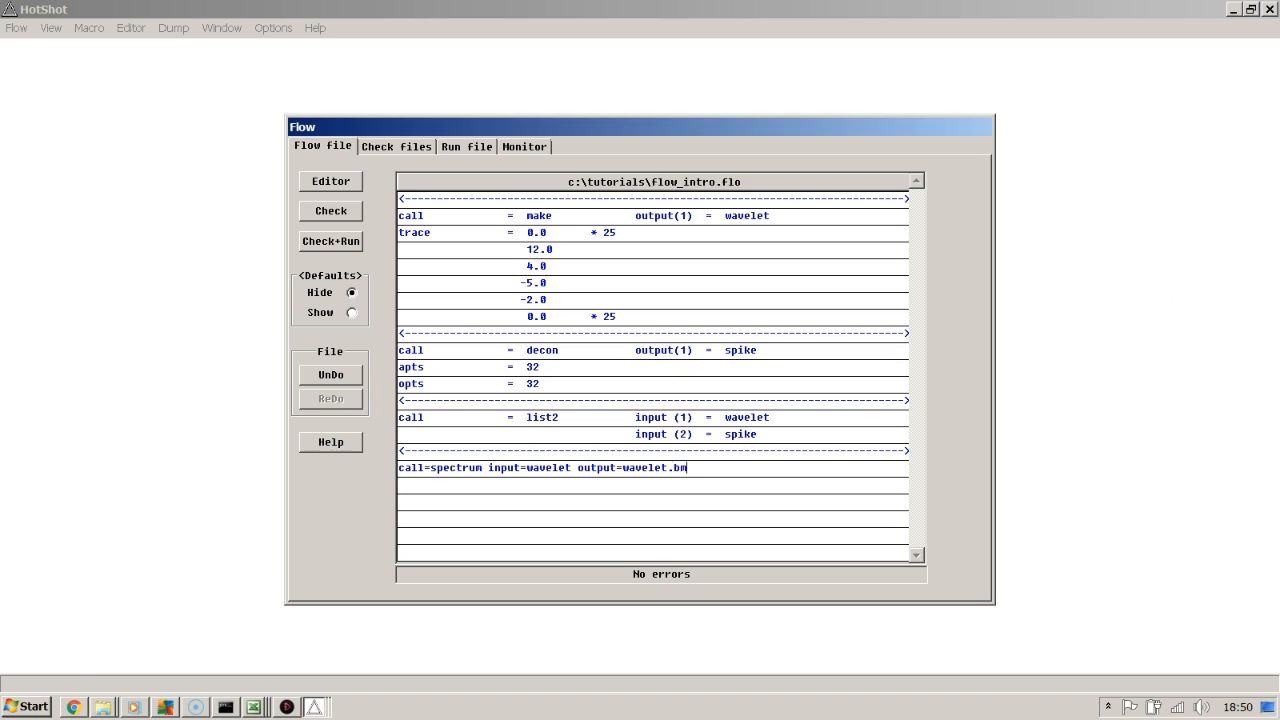
Duplicate the spectrum call below itself with input=spike and output=spike.bmp, and check the flow
key("shift+Home")
key("ctrl+c")
key("Down")
key("ctrl+v")
key("Left")
key("Left")
key("Left")
key("Left")
key("Left")
key("Left")
key("Left")
key("Left")
key("Left")
key("Left")
key("Left")
key("Left")
key("Left")
key("Left")
key("Left")
key("Left")
key("Left")
key("Left")
key("Left")
key("BackSpace")
key("BackSpace")
key("BackSpace")
key("BackSpace")
key("BackSpace")
key("BackSpace")
key("BackSpace")
type("spike")
key("Right")
key("Right")
key("Right")
key("Right")
key("Right")
key("Right")
key("Right")
key("Right")
key("Right")
key("Right")
key("Right")
key("Right")
key("Right")
key("Right")
key("Right")
key("BackSpace")
key("BackSpace")
key("BackSpace")
key("BackSpace")
key("BackSpace")
key("BackSpace")
key("BackSpace")
type("spike")
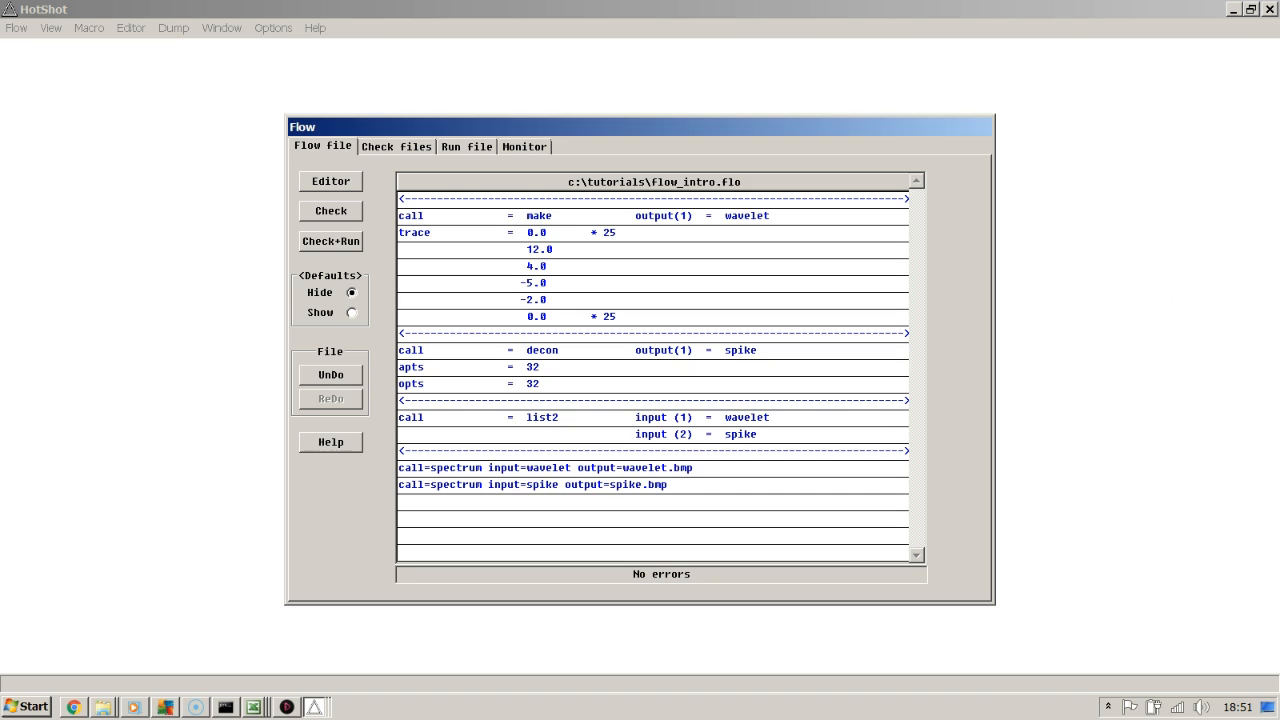
left_click(329, 214)
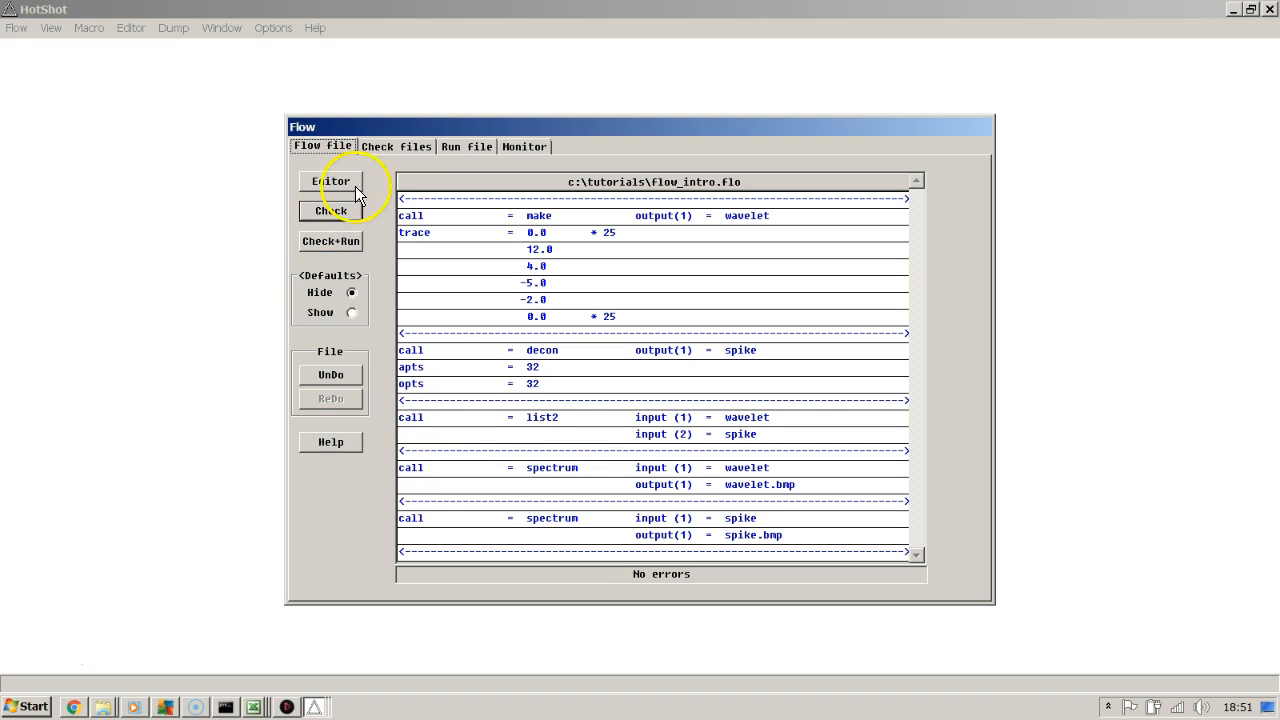
List the flow's call tree from the check files, examine how the calls connect, and close the listing
left_click(384, 150)
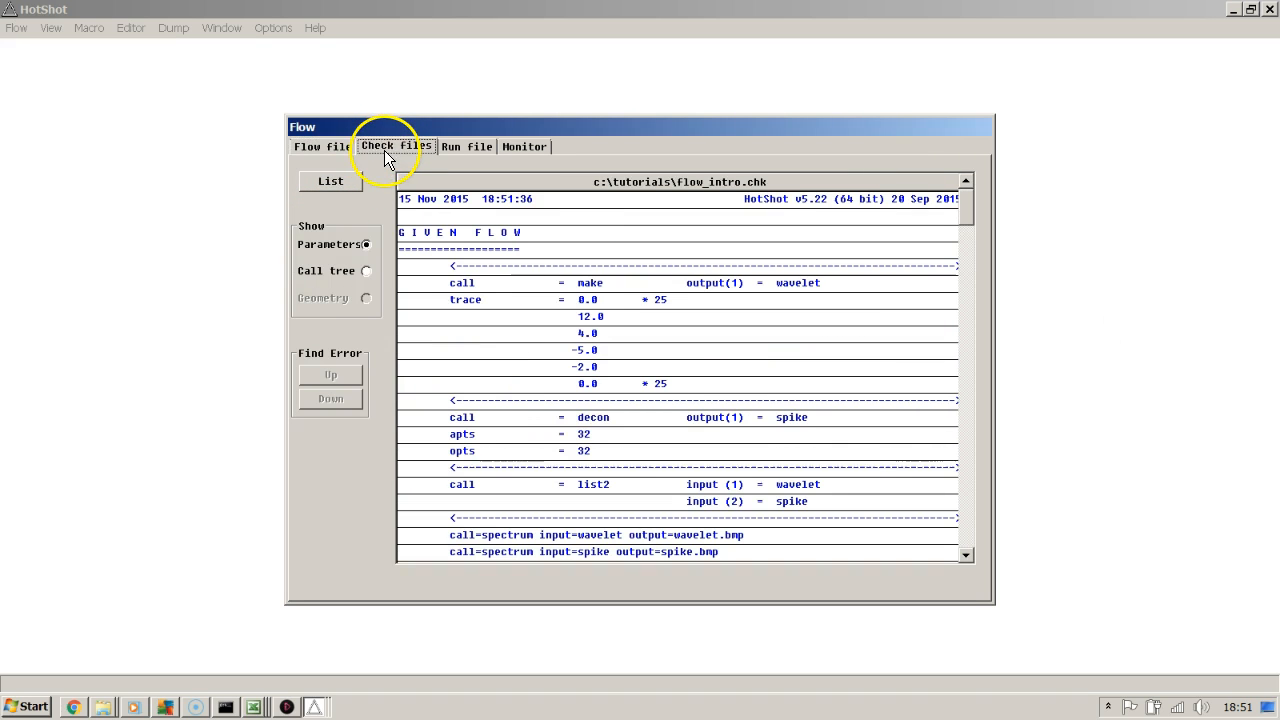
left_click(367, 270)
left_click(331, 181)
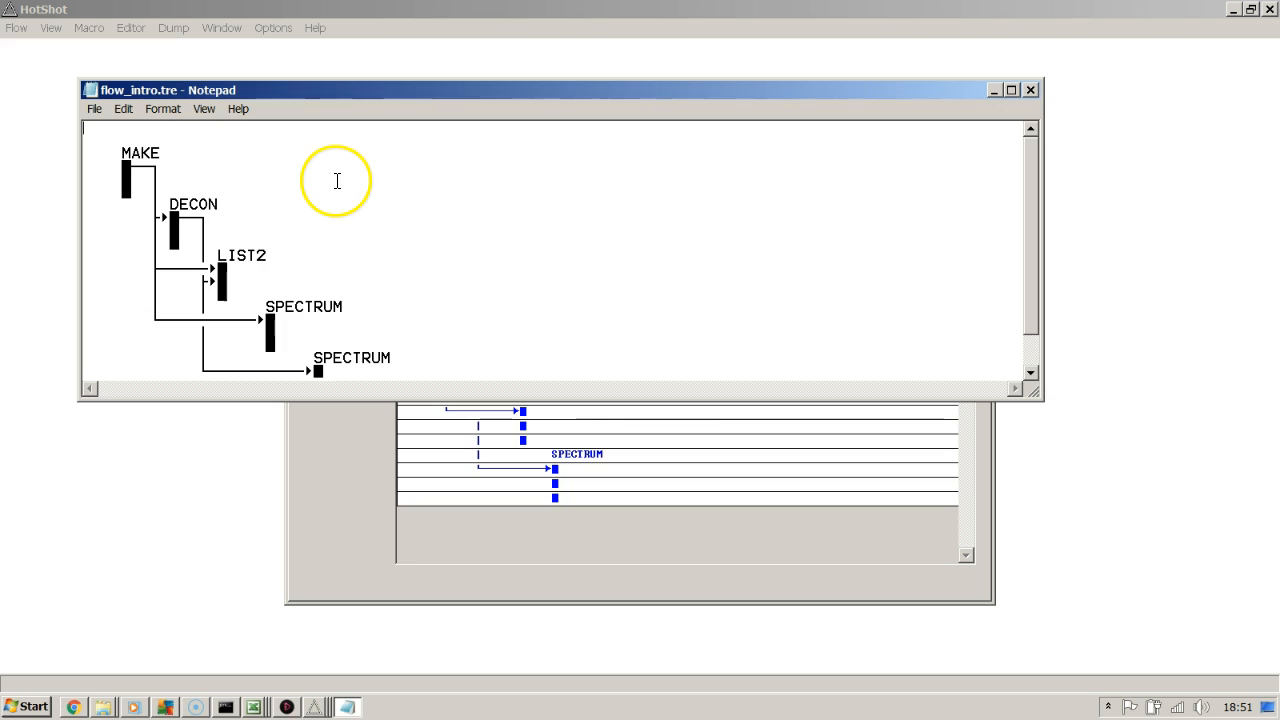
double_click(326, 91)
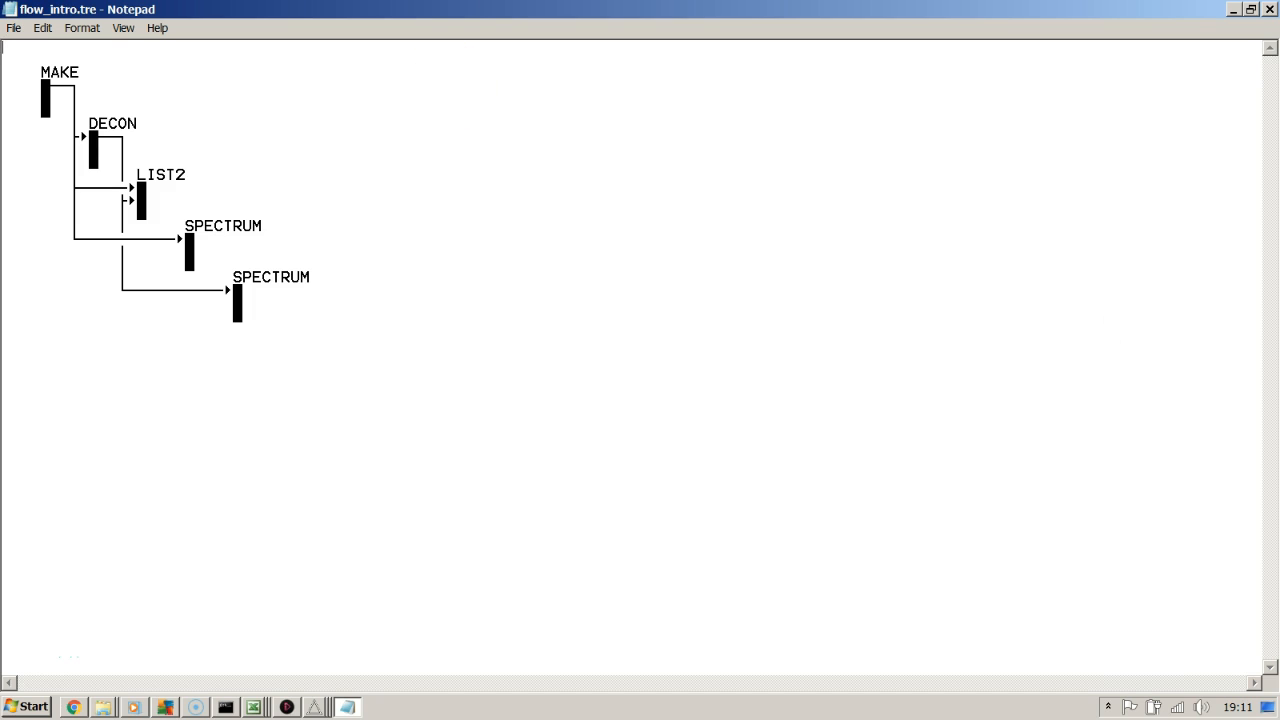
left_click(1270, 9)
Check and run the flow from the flow file, and open the new wavelet.bmp and spike.bmp images
left_click(322, 147)
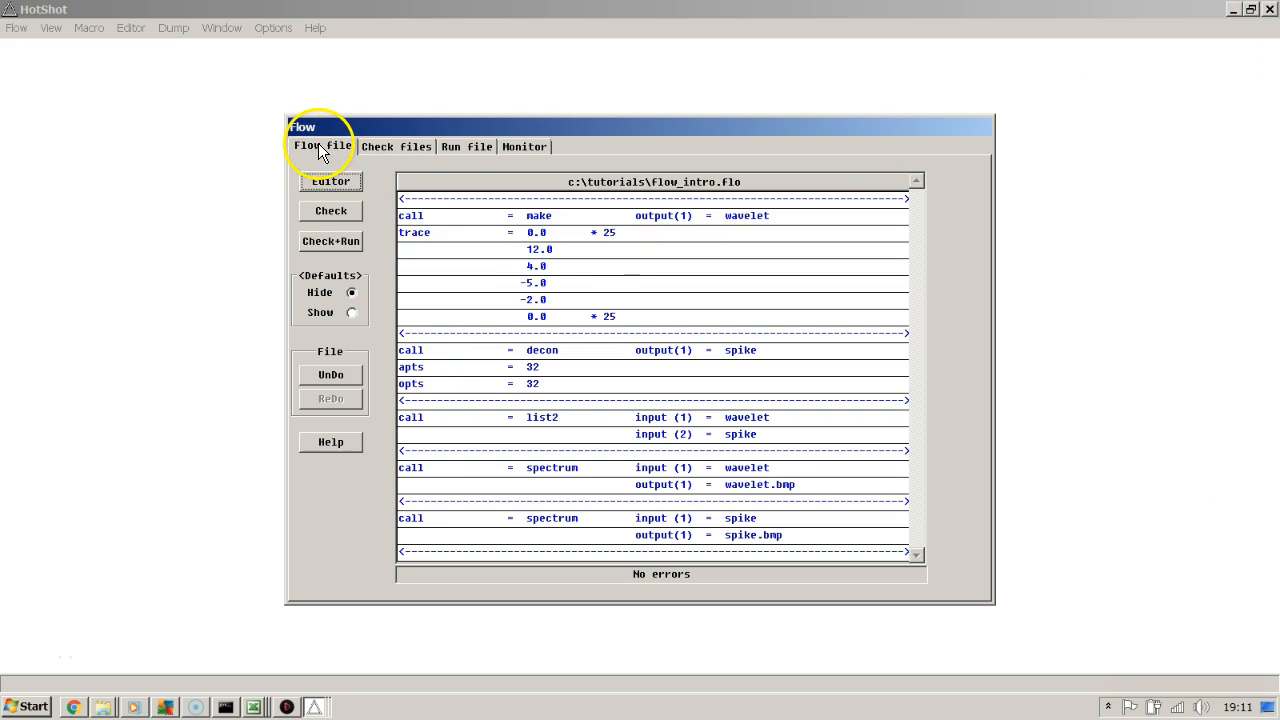
left_click(337, 244)
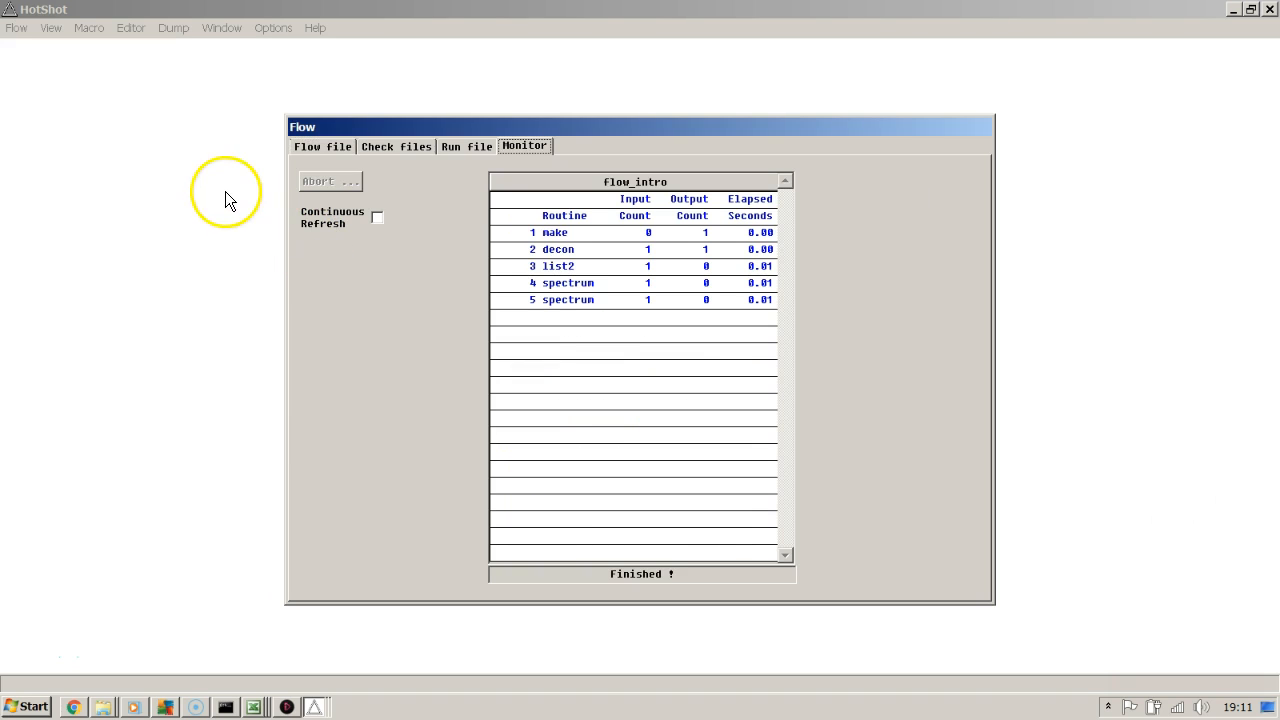
left_click(53, 34)
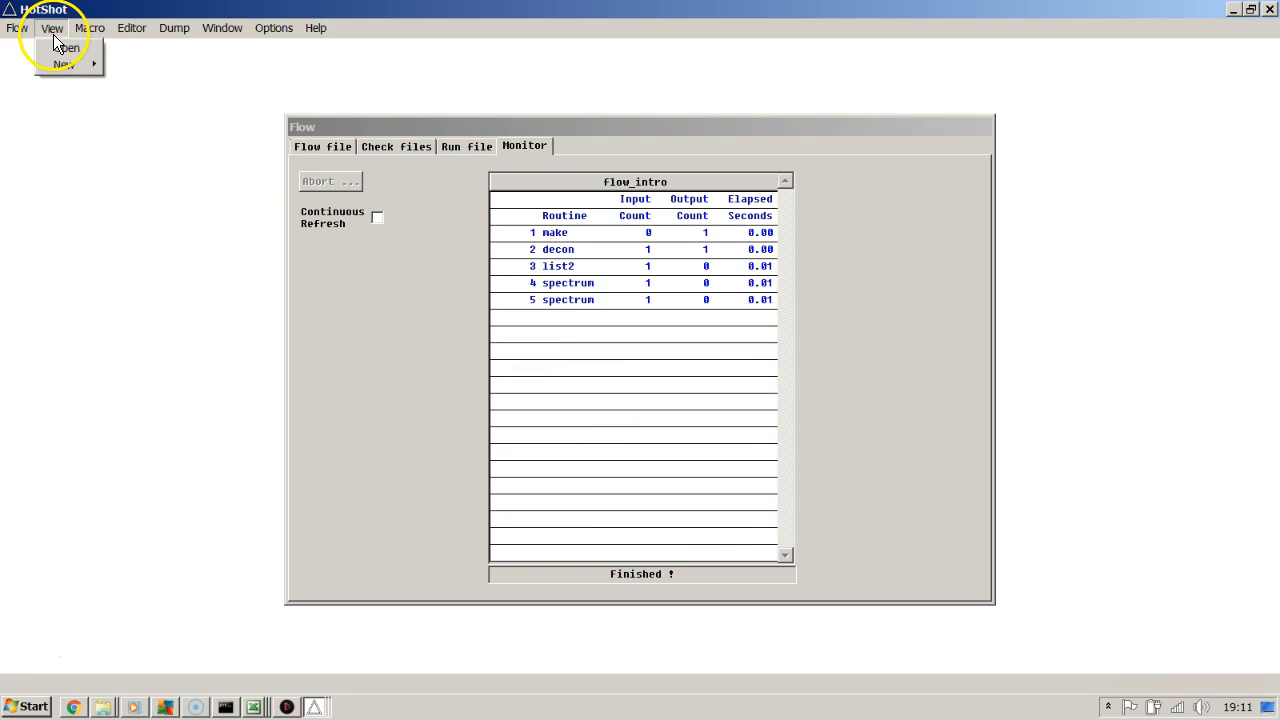
mouse_move(66, 66)
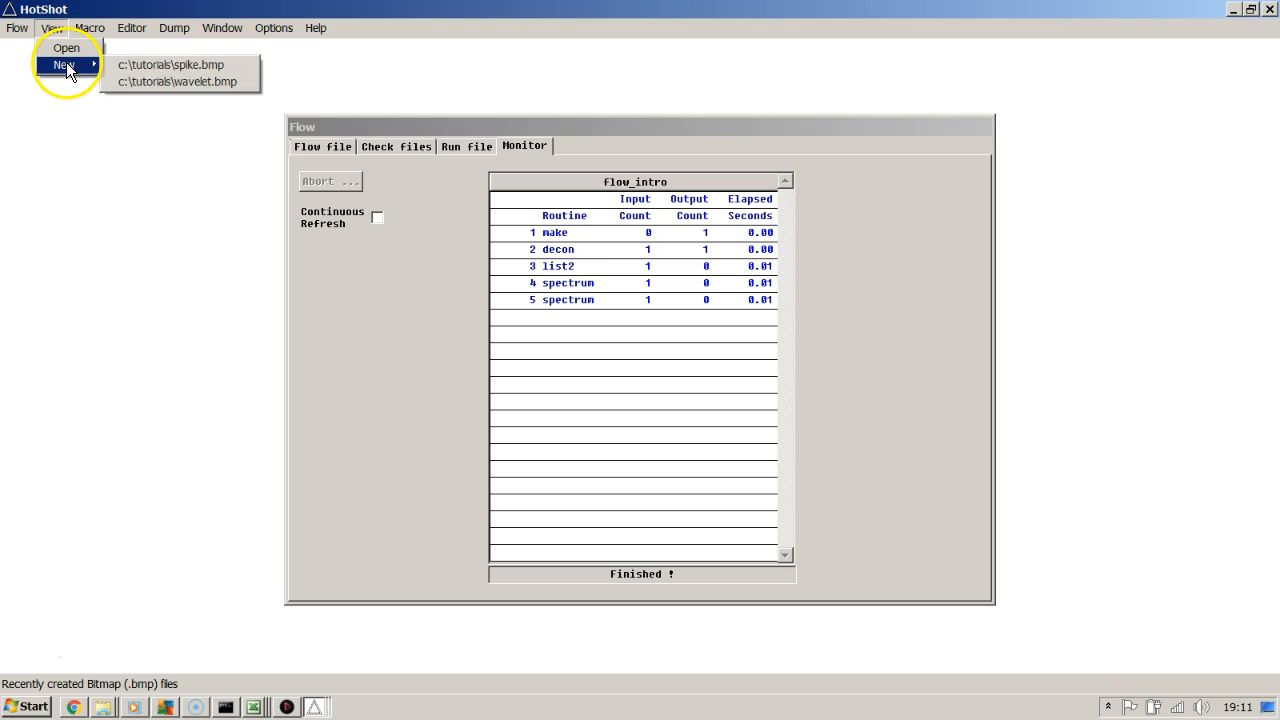
left_click(140, 81)
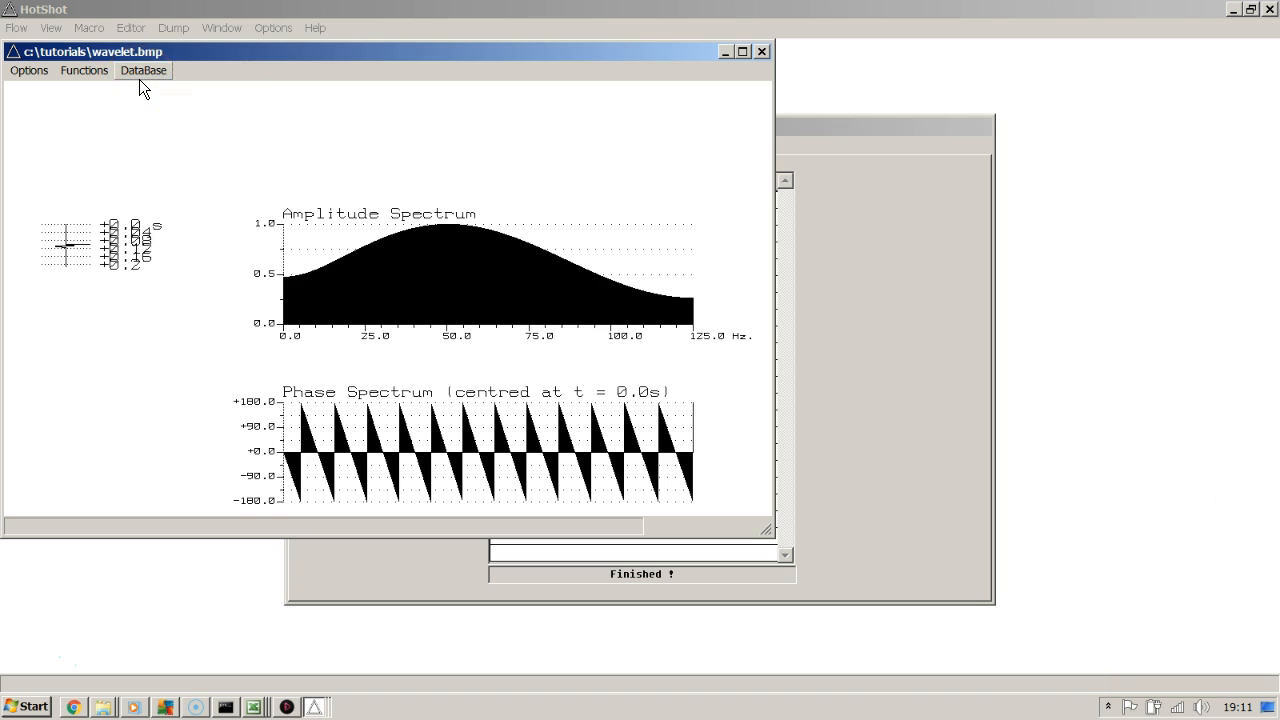
left_click(54, 28)
mouse_move(100, 65)
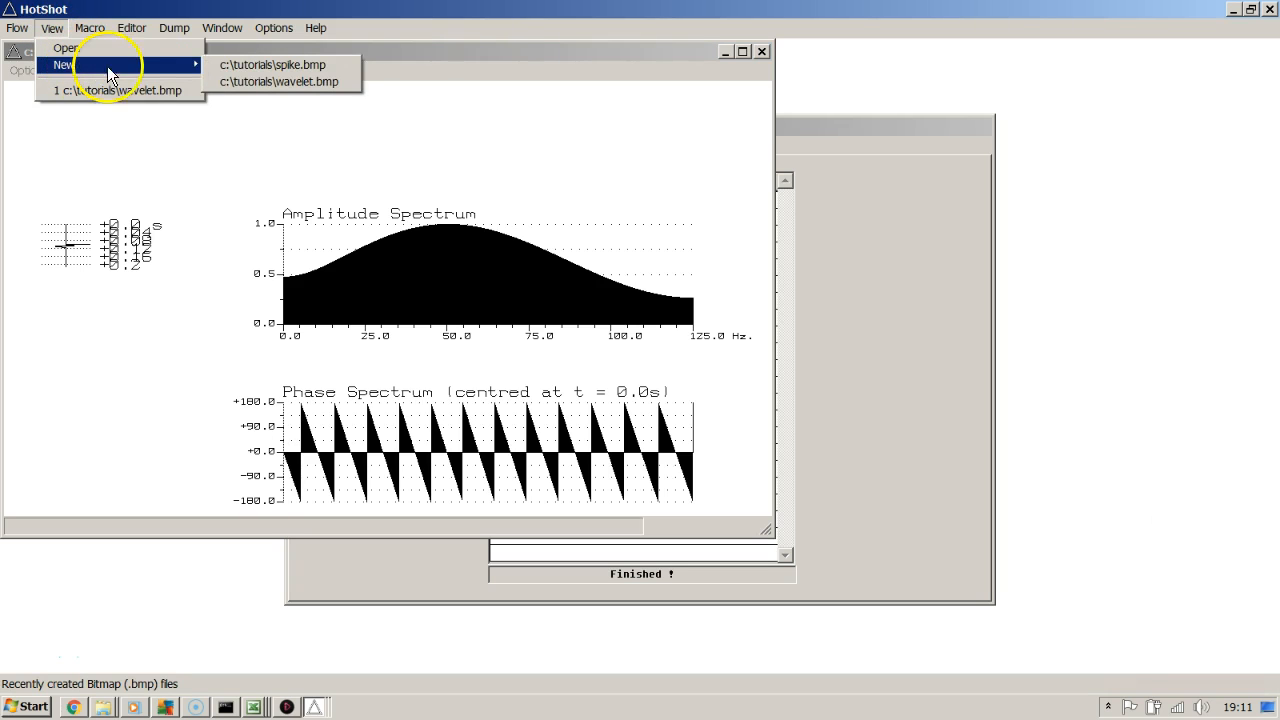
left_click(232, 64)
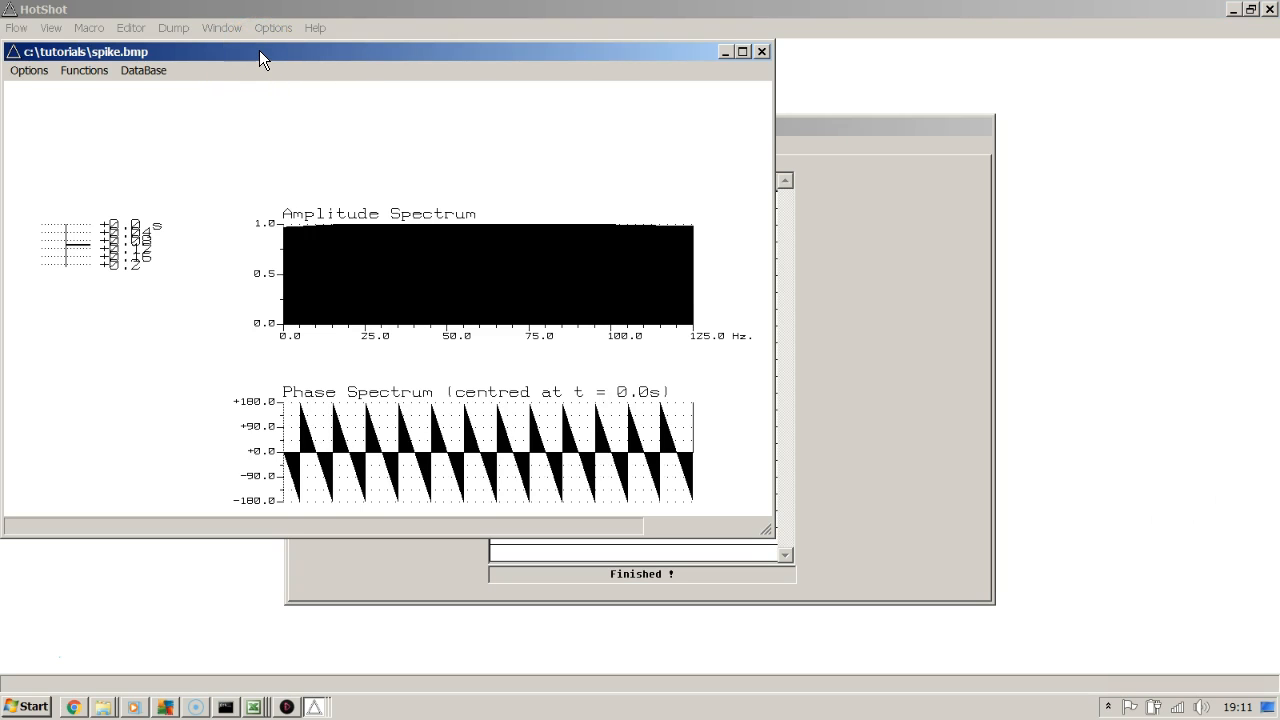
Compare the amplitude and phase spectra of wavelet.bmp and spike.bmp, and close both images
key("alt+Tab")
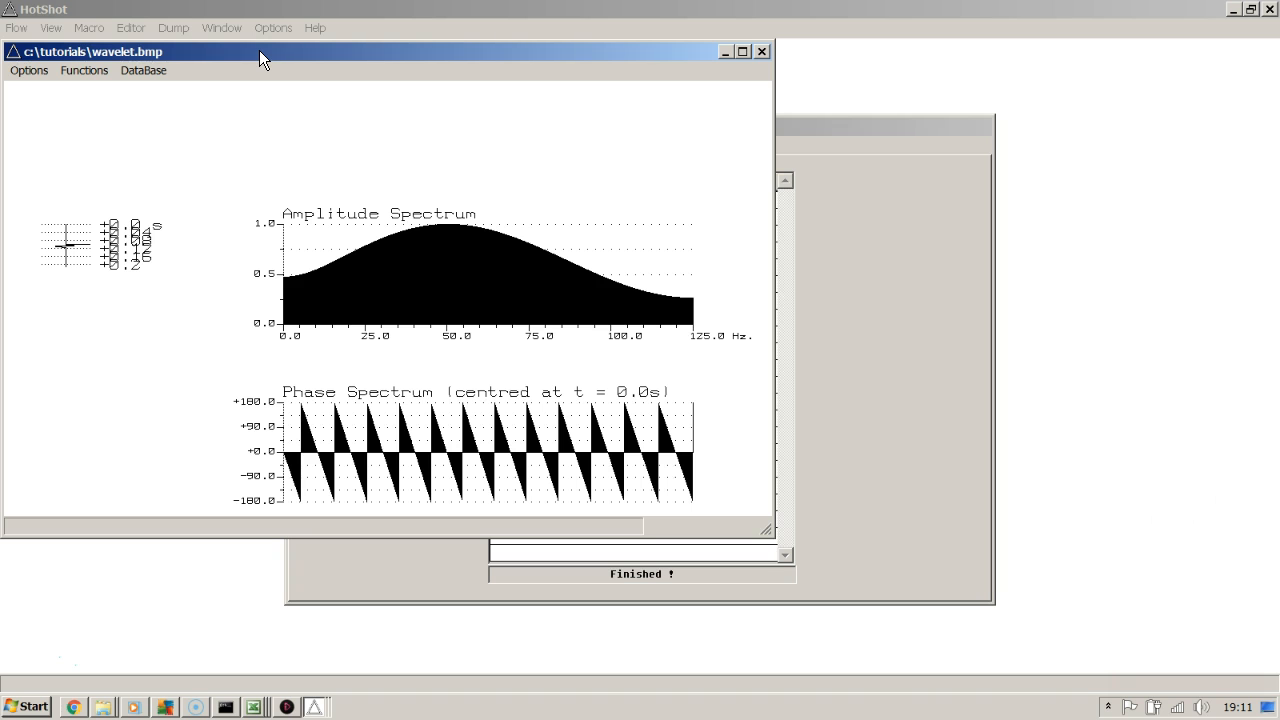
key("alt+Tab")
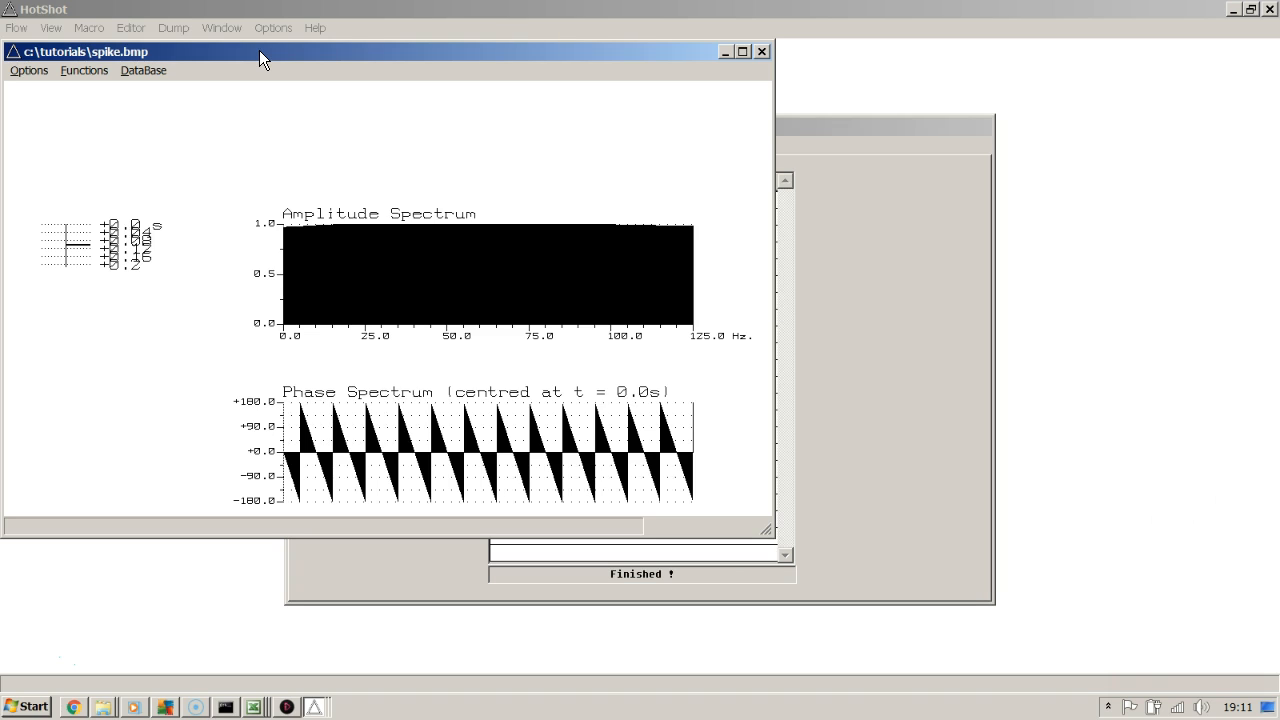
left_click_drag(331, 52, 627, 73)
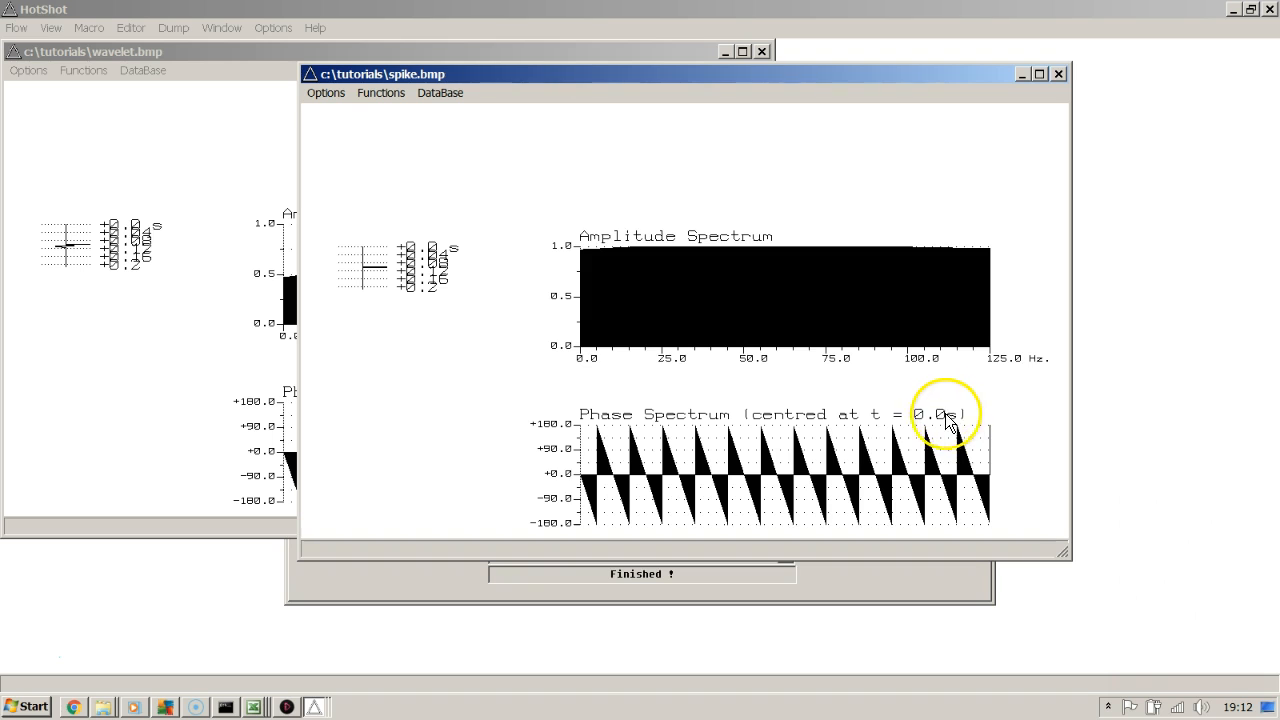
left_click(623, 52)
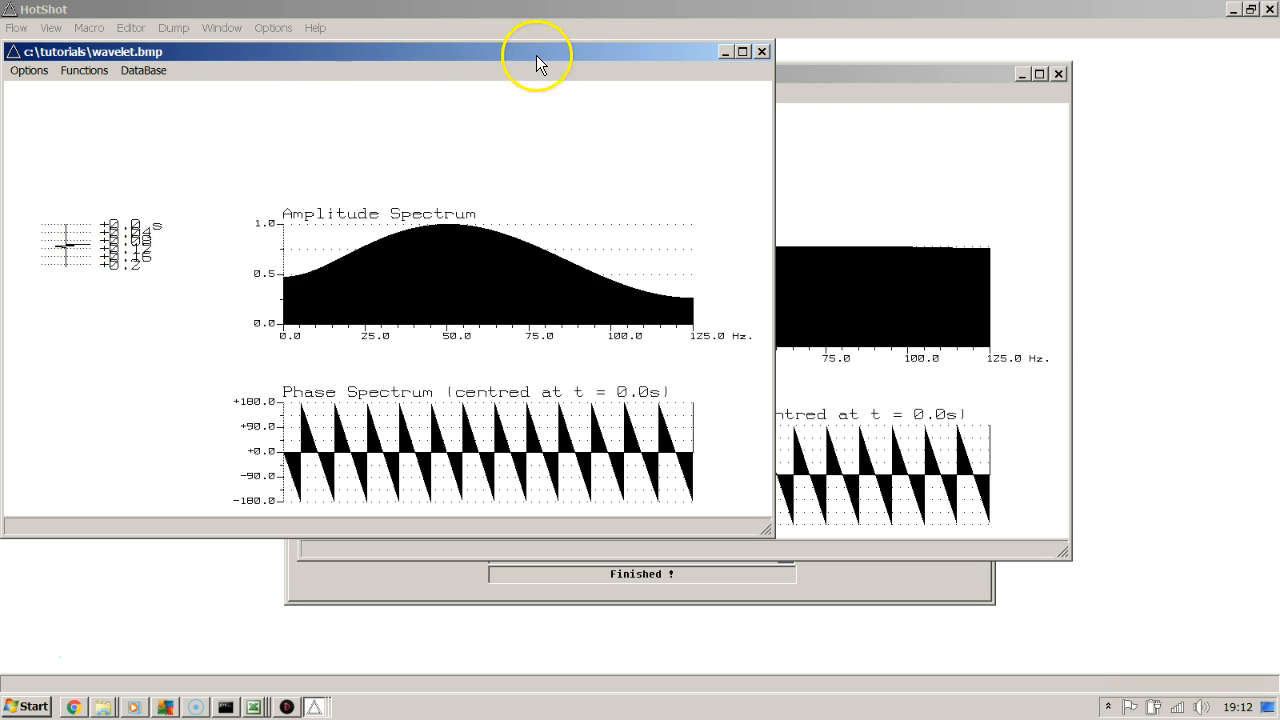
left_click(762, 51)
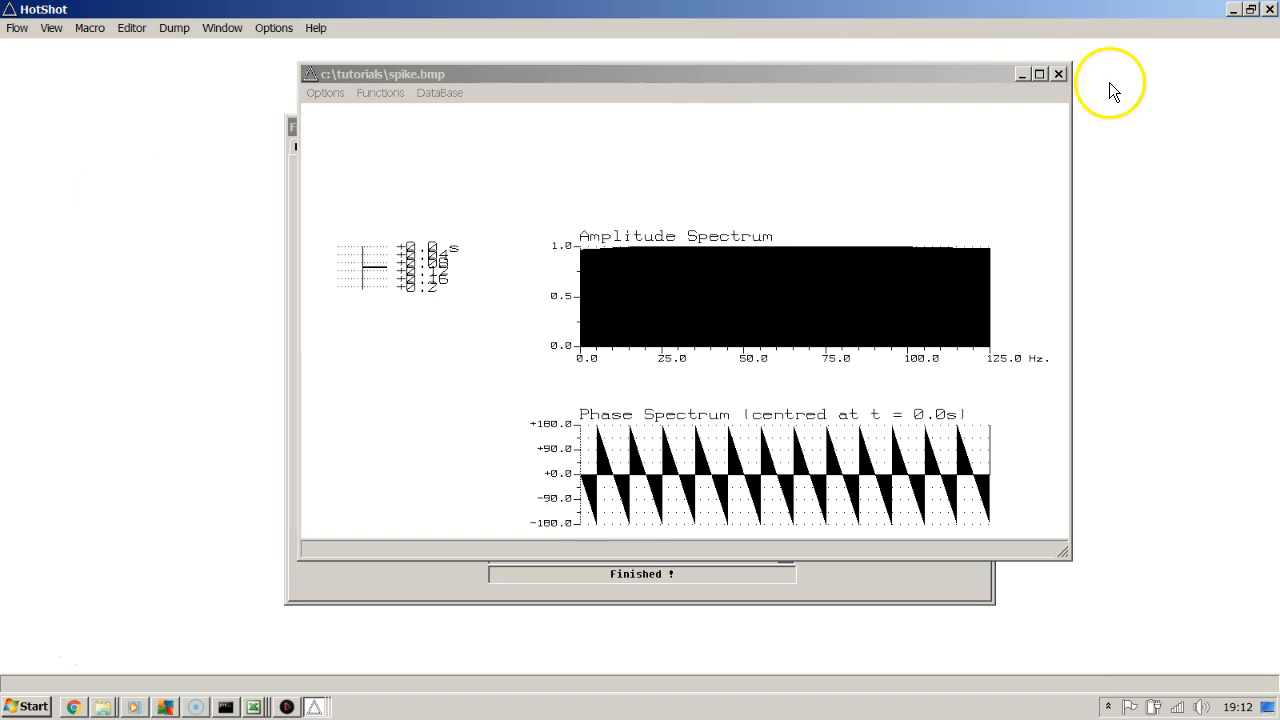
left_click(1058, 74)
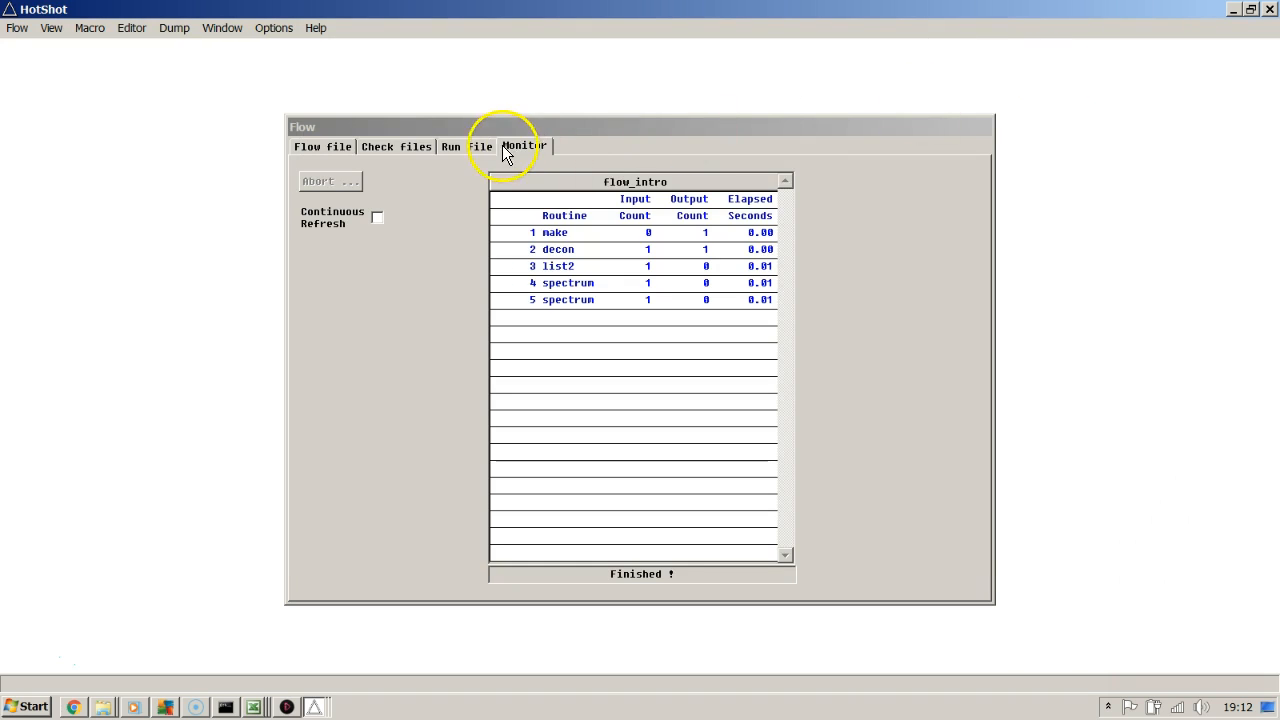
Open the run file listing and examine the wavelet and spike trace values around time 0.1
left_click(465, 148)
left_click(345, 186)
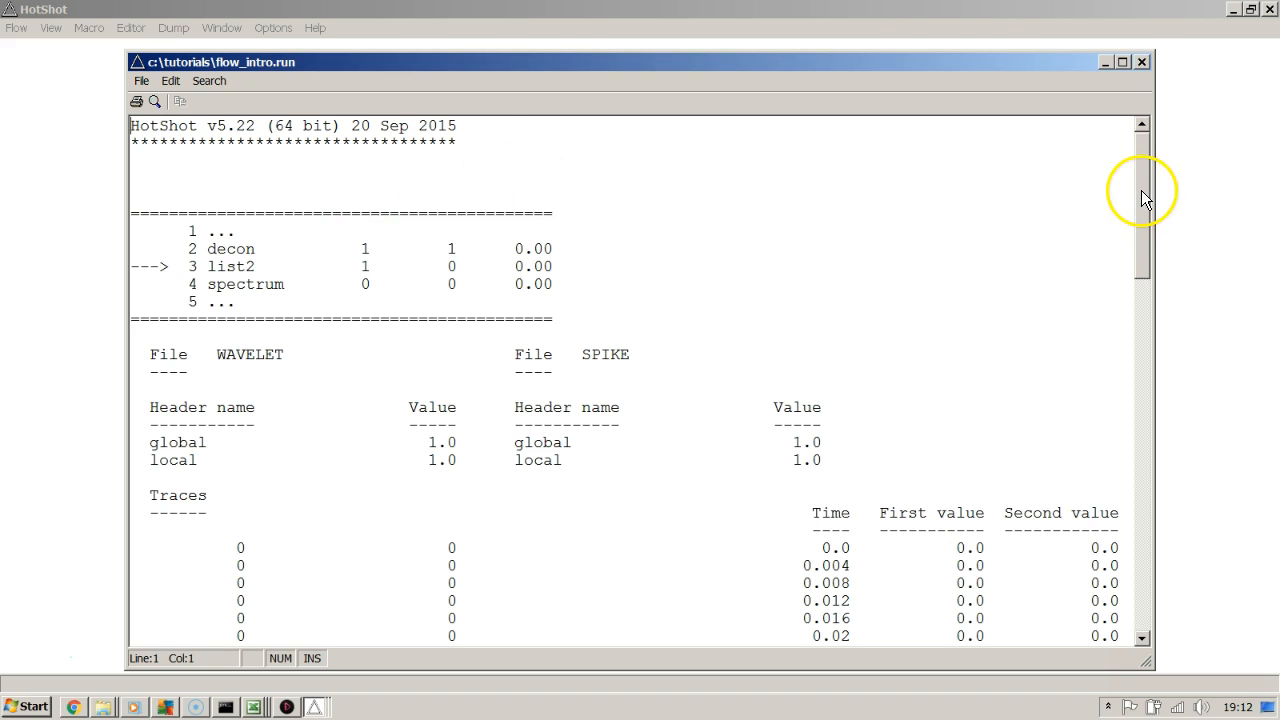
left_click_drag(1144, 196, 1143, 323)
key("alt")
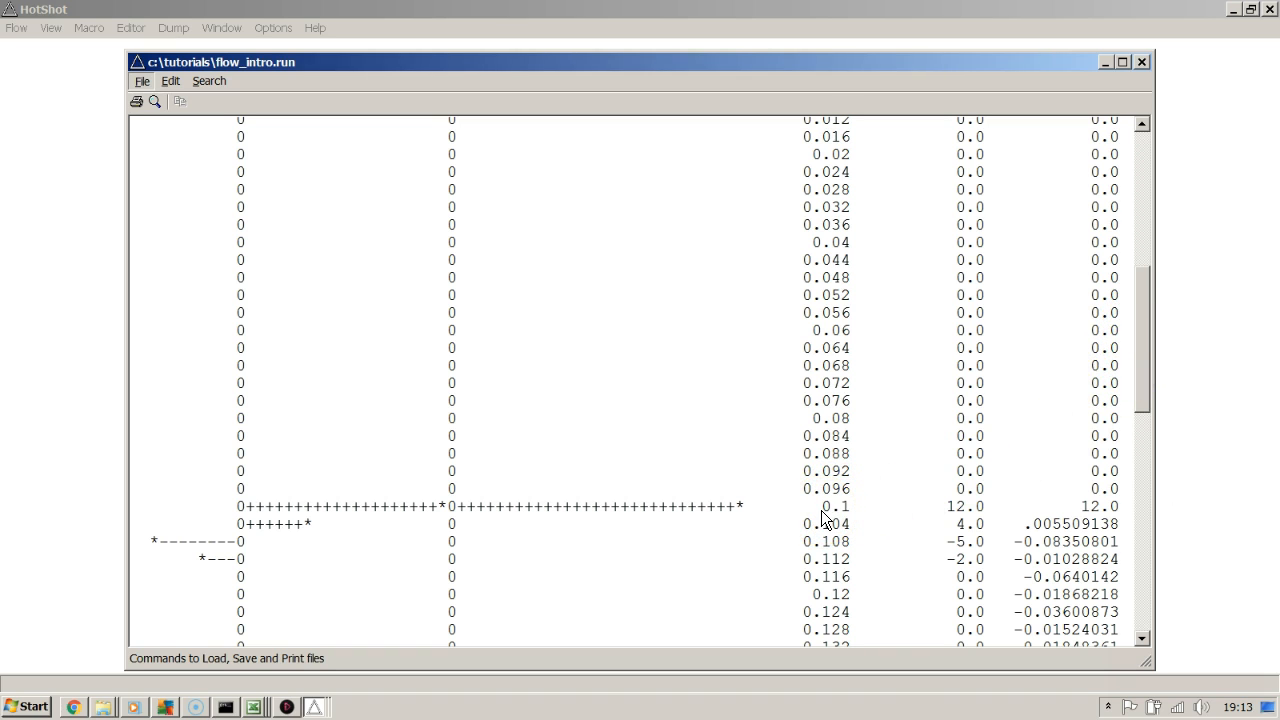
key("alt")
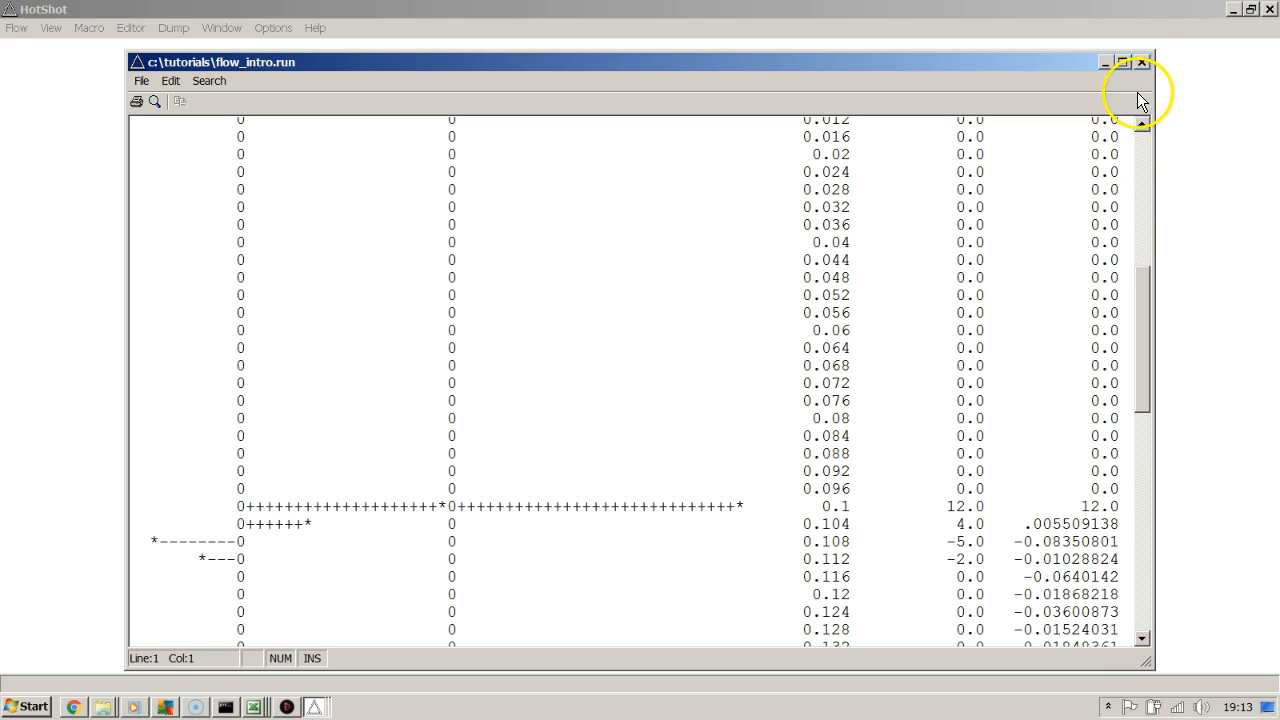
Close the run listing, show the default parameters in the flow file, and open it in the editor
left_click(1141, 62)
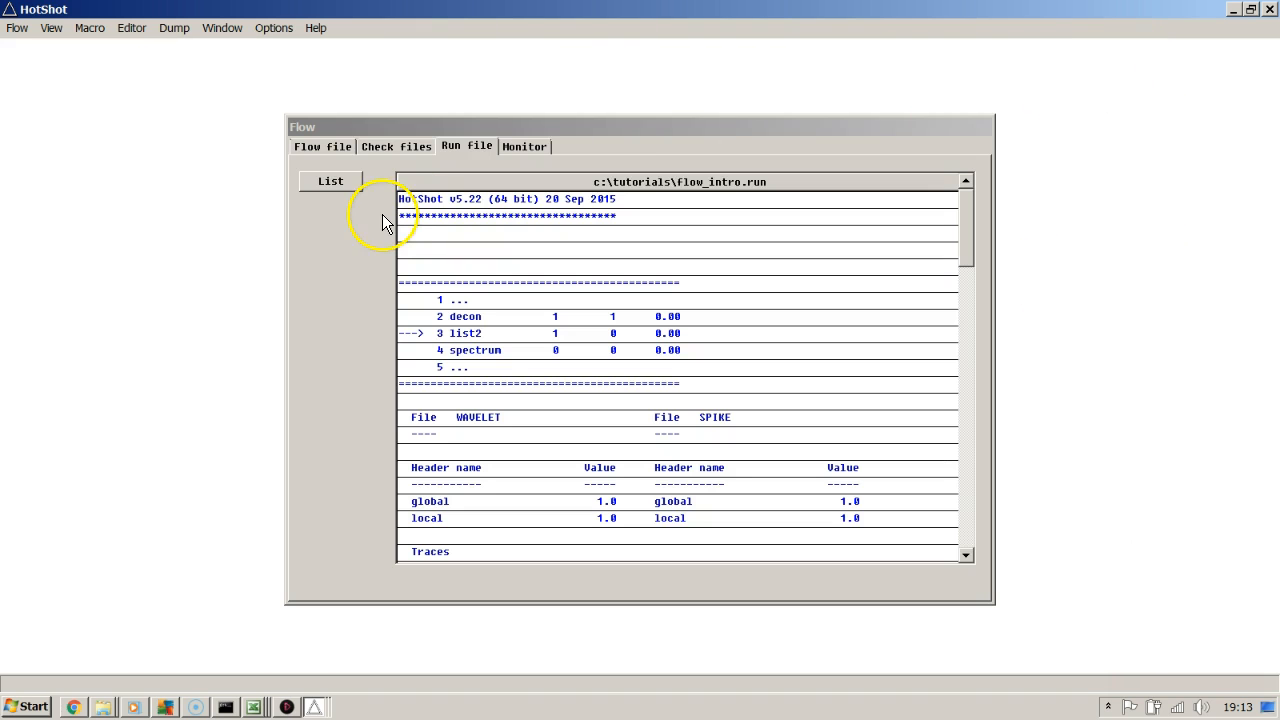
left_click(322, 147)
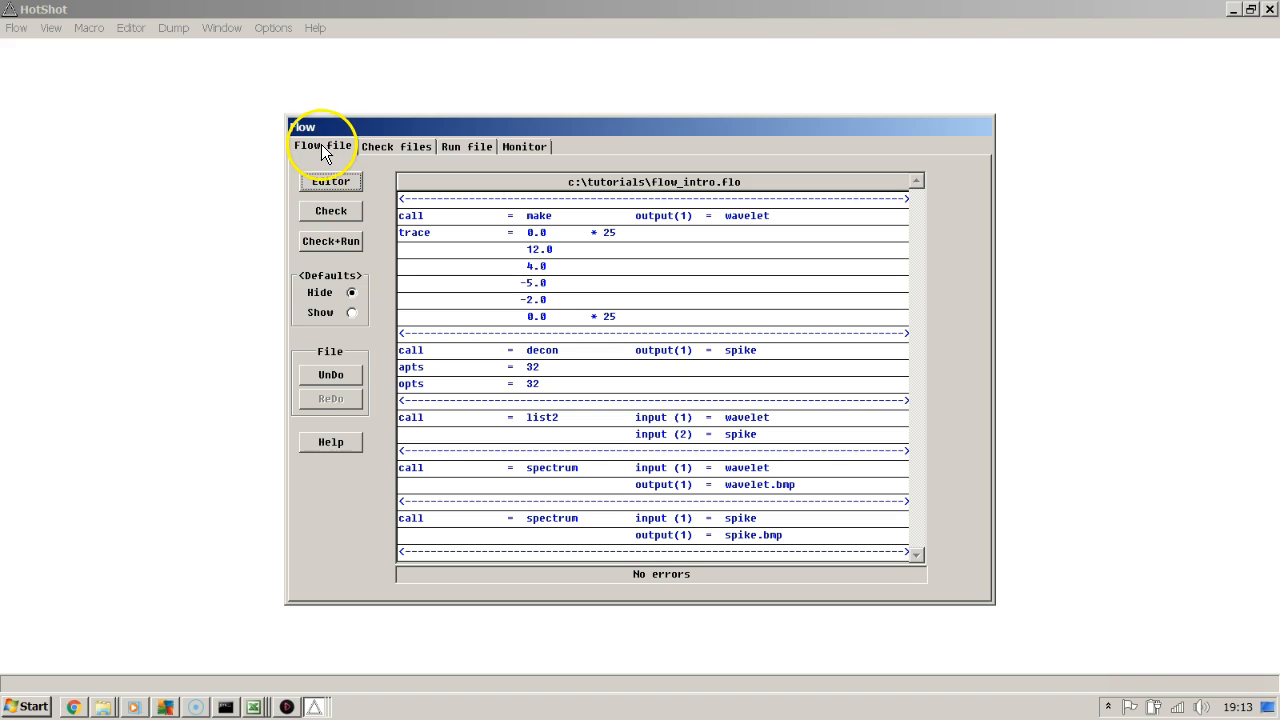
left_click(351, 312)
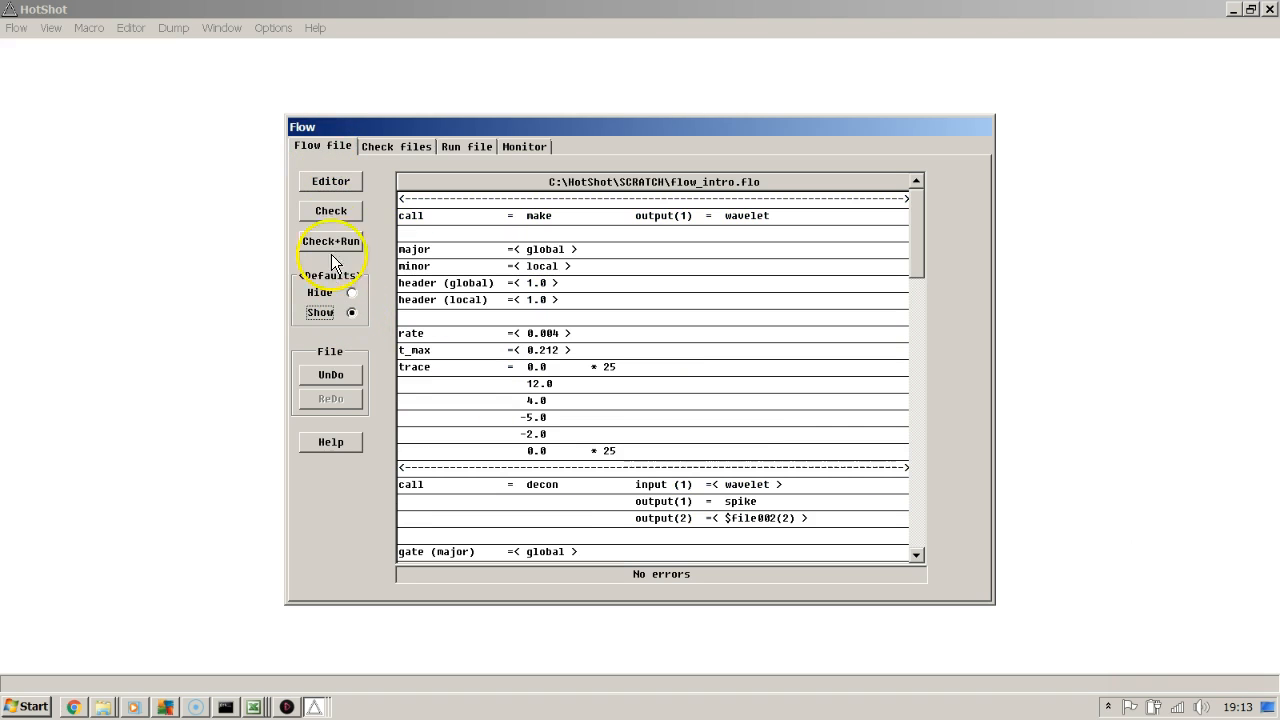
left_click(323, 185)
In the spectrum call for spike, override time_zero with 0.1, tpi with 1 and ips with 20
left_click_drag(1145, 178, 983, 577)
left_click(366, 378)
type("0.0 >0.1")
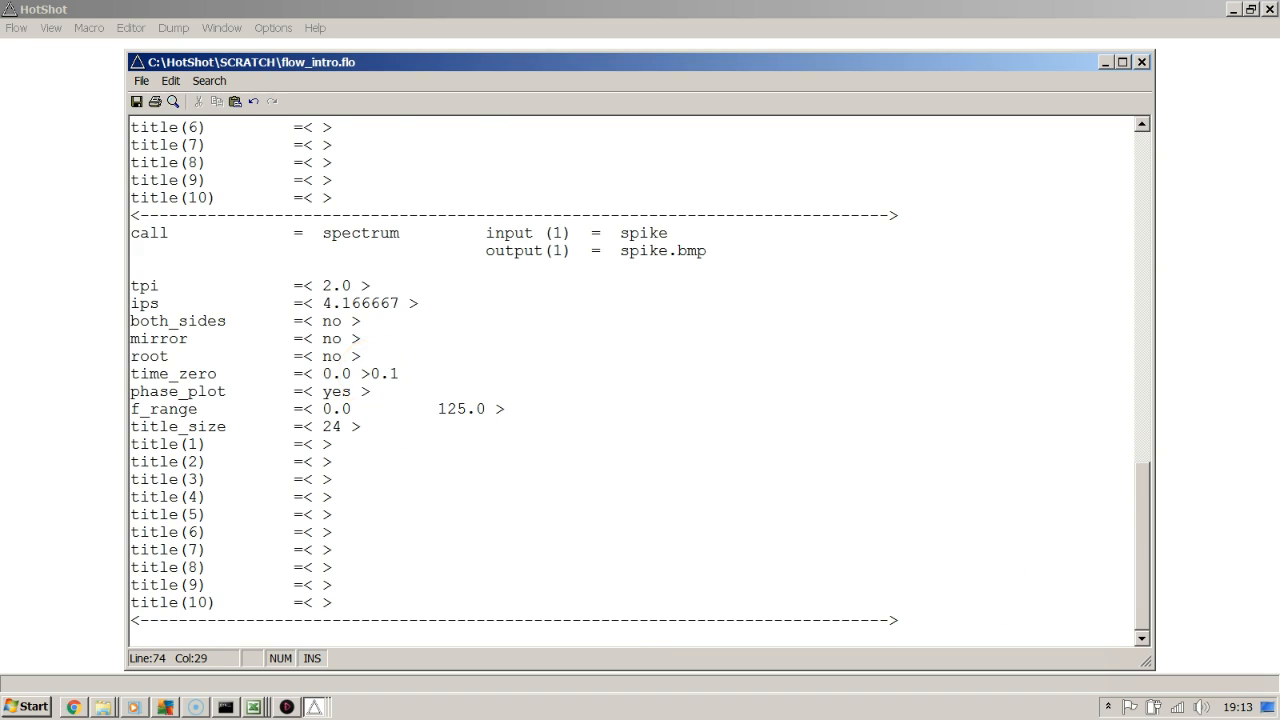
left_click(389, 284)
type("1")
left_click(440, 303)
type("20")
In the spectrum call for wavelet, override tpi with 1, ips with 20 and time_zero with 0.1, and save the flow on closing
left_click(1140, 194)
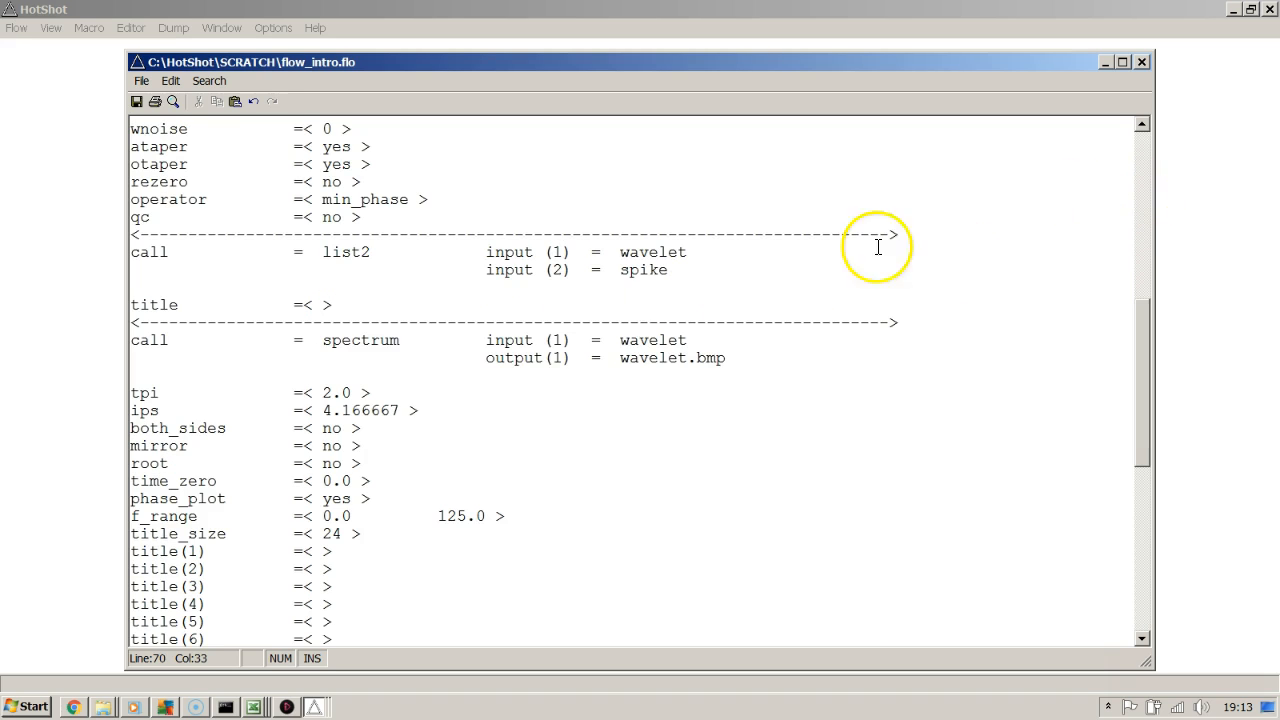
left_click(456, 392)
type("1")
left_click(460, 411)
type("20")
left_click(421, 481)
type("0.1")
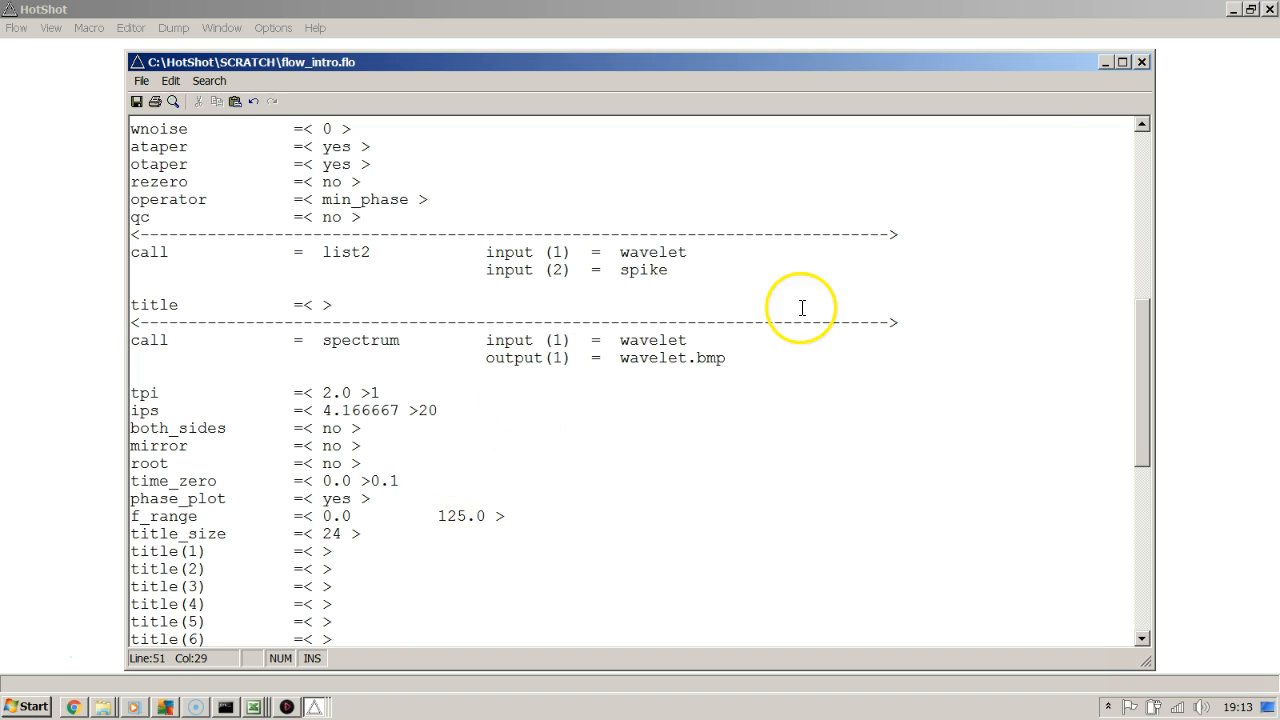
left_click(1142, 63)
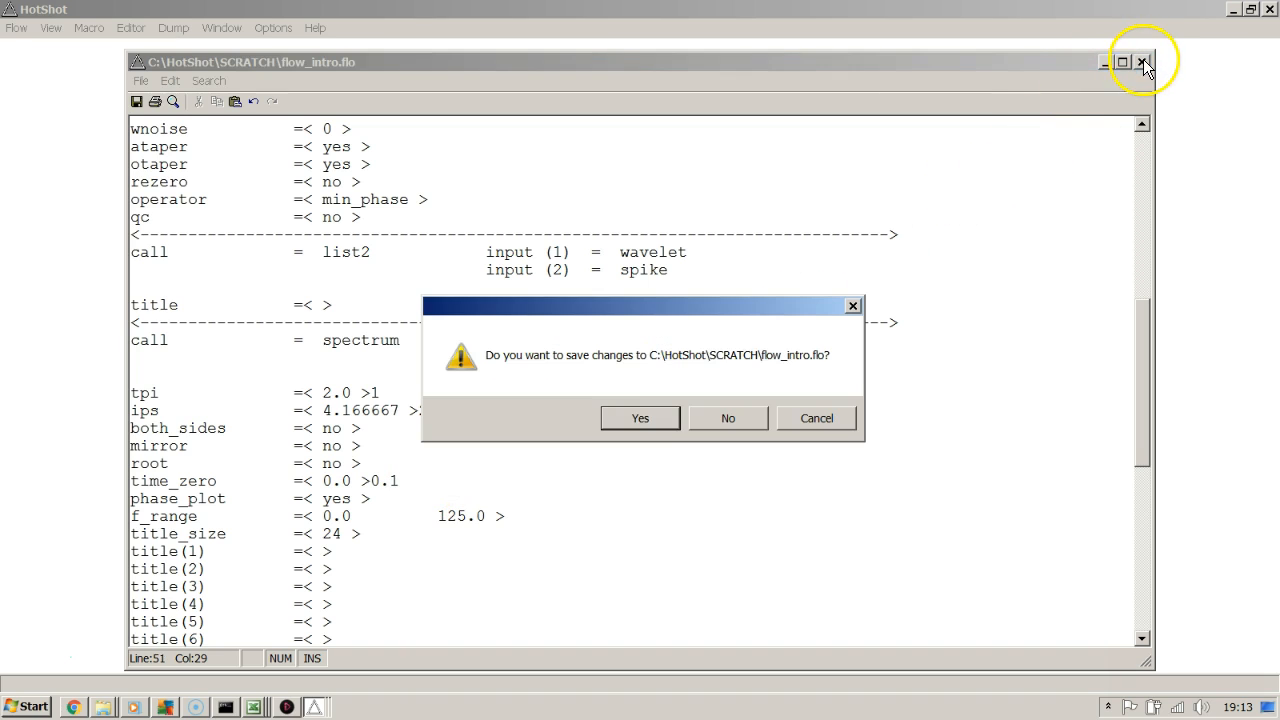
left_click(641, 420)
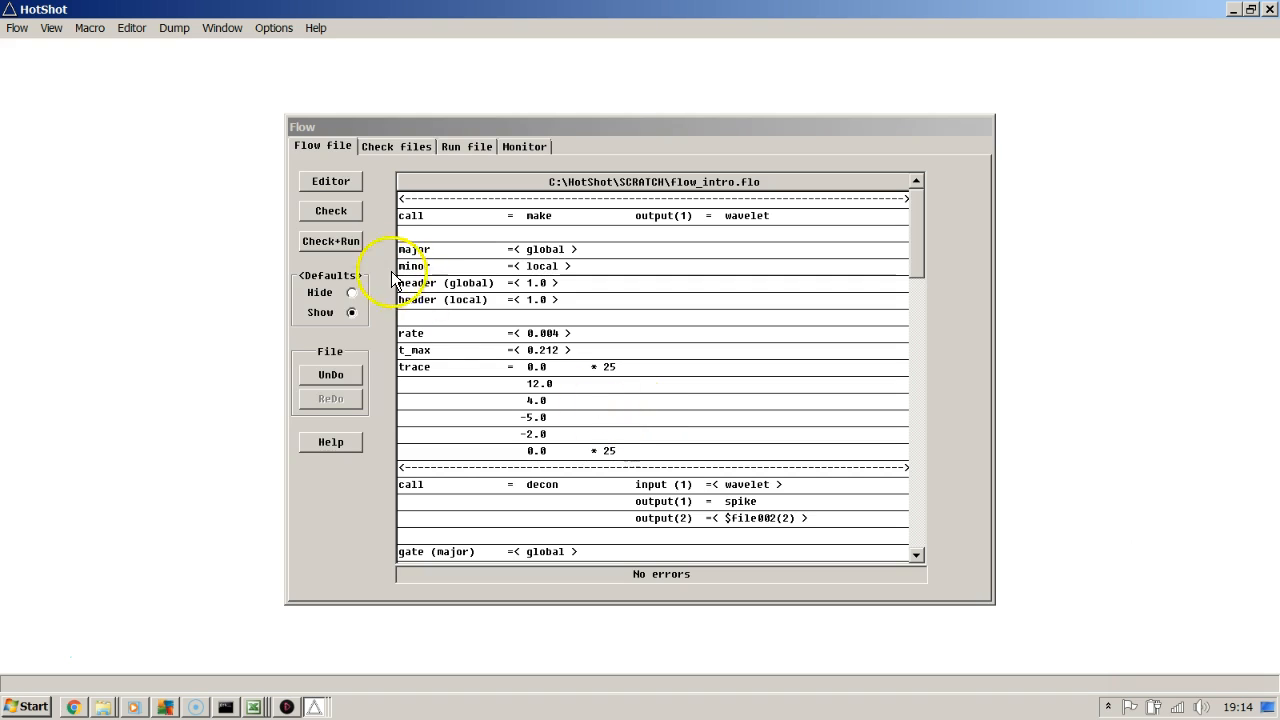
Check the edited flow, hide the default parameters, and review the new settings in both spectrum calls
left_click(344, 216)
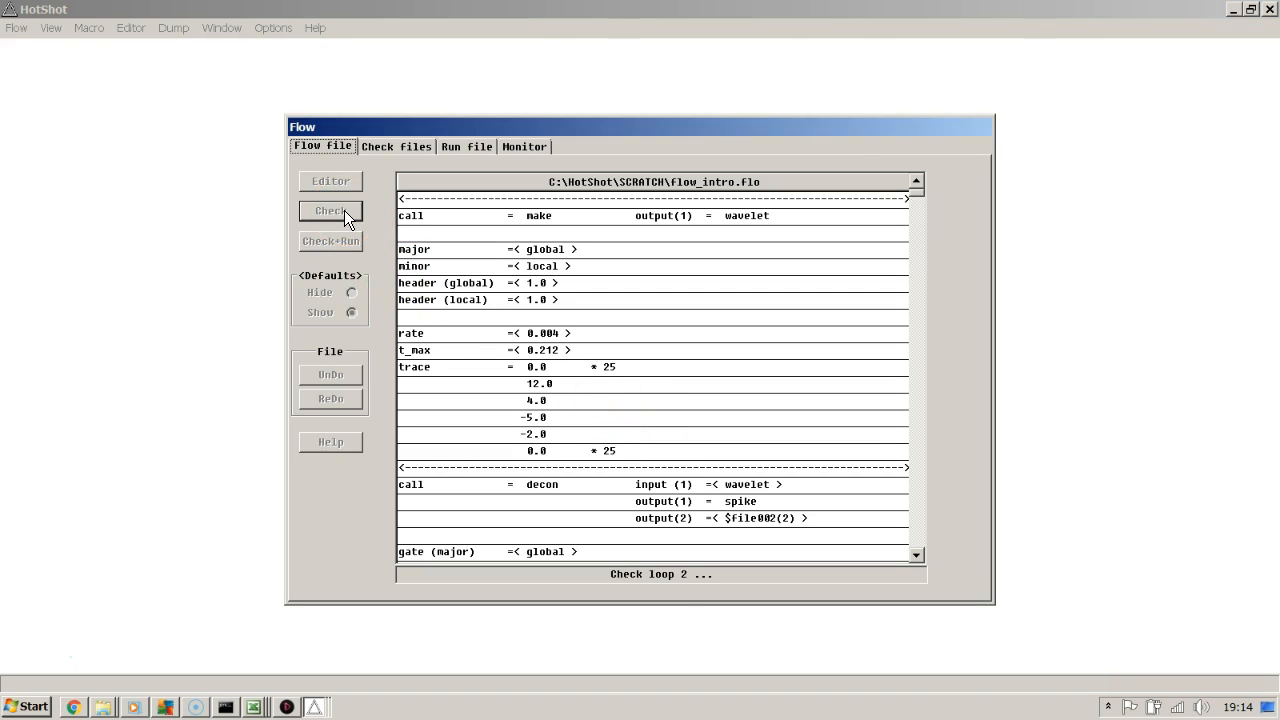
left_click(351, 292)
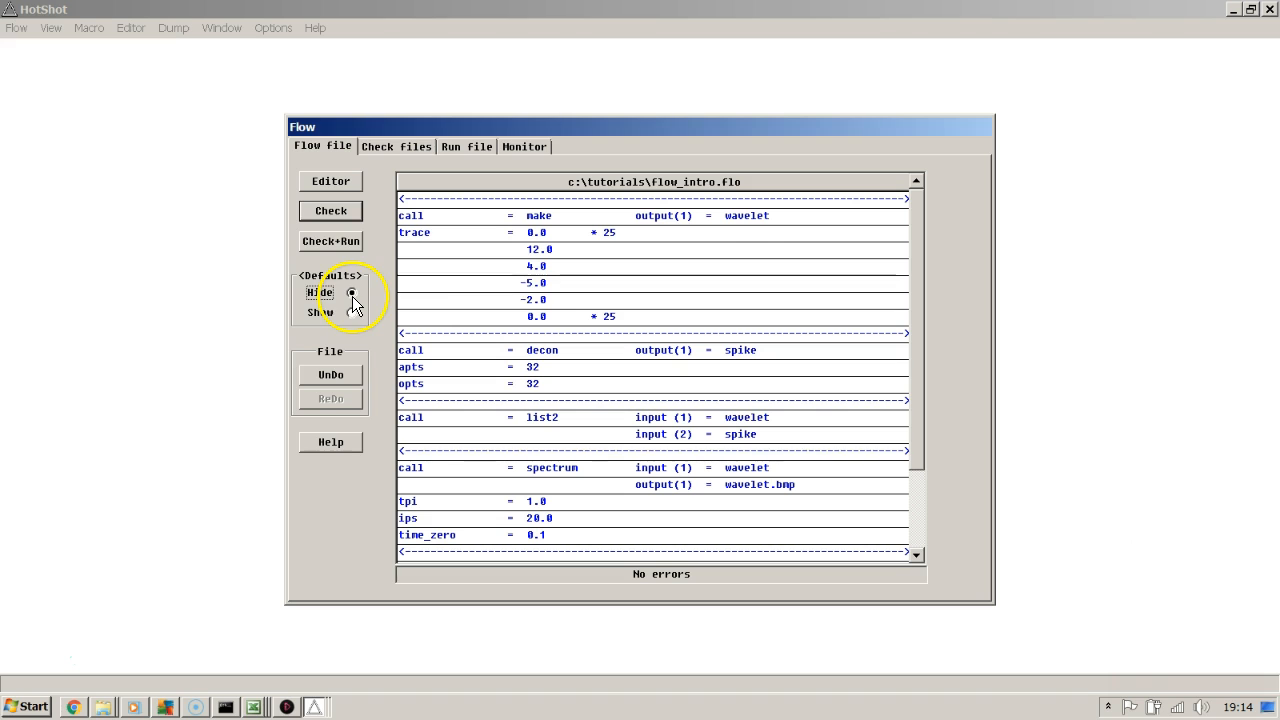
left_click_drag(918, 293, 918, 386)
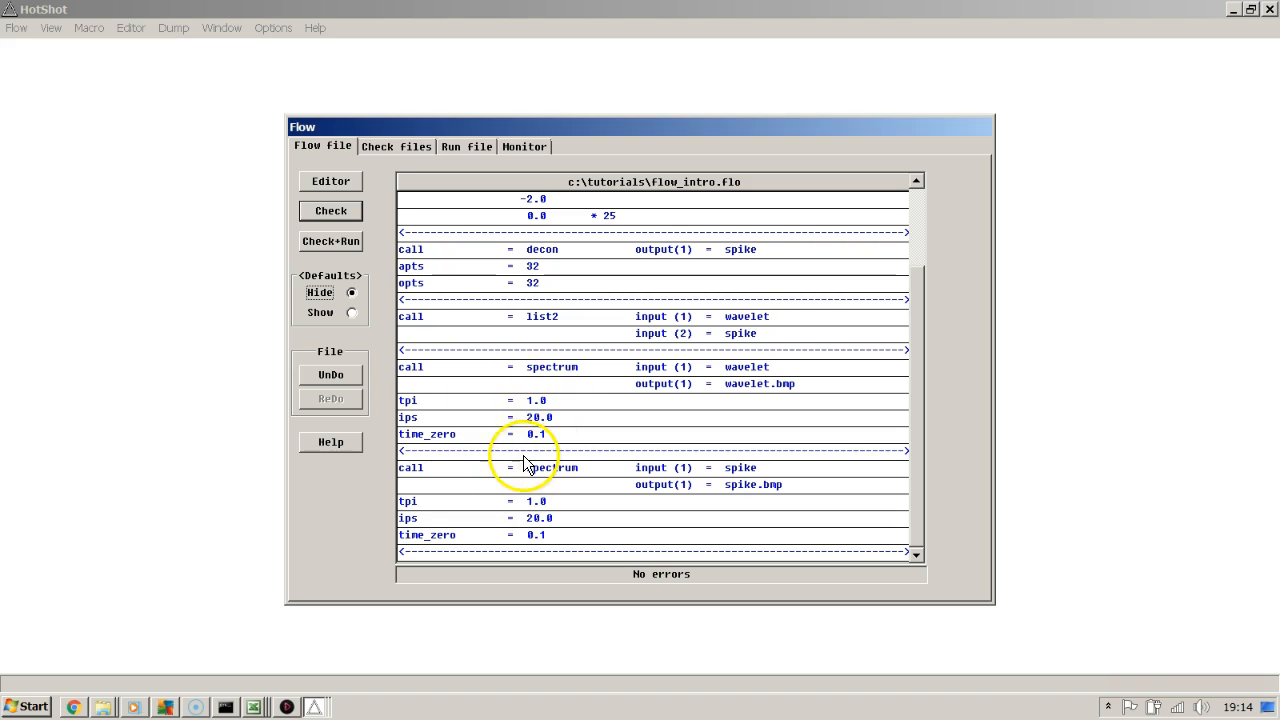
Check and run the flow, and open the regenerated spike.bmp and wavelet.bmp images
left_click(321, 242)
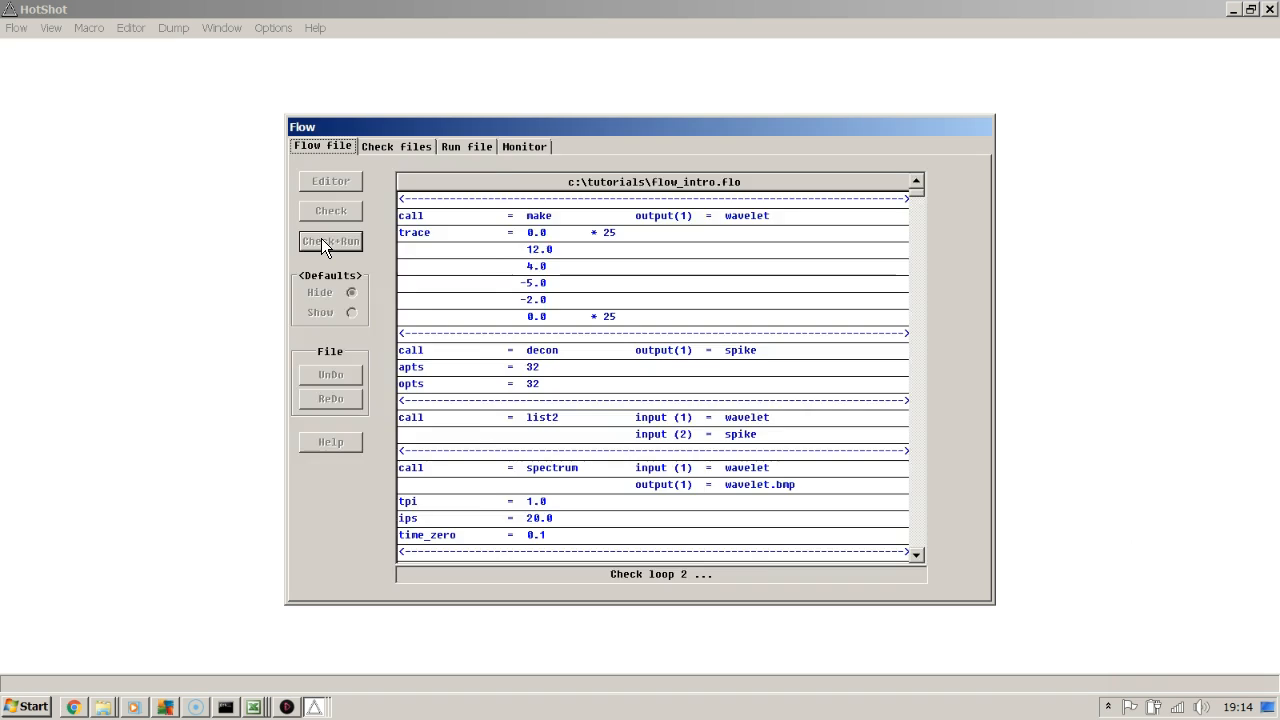
left_click(52, 30)
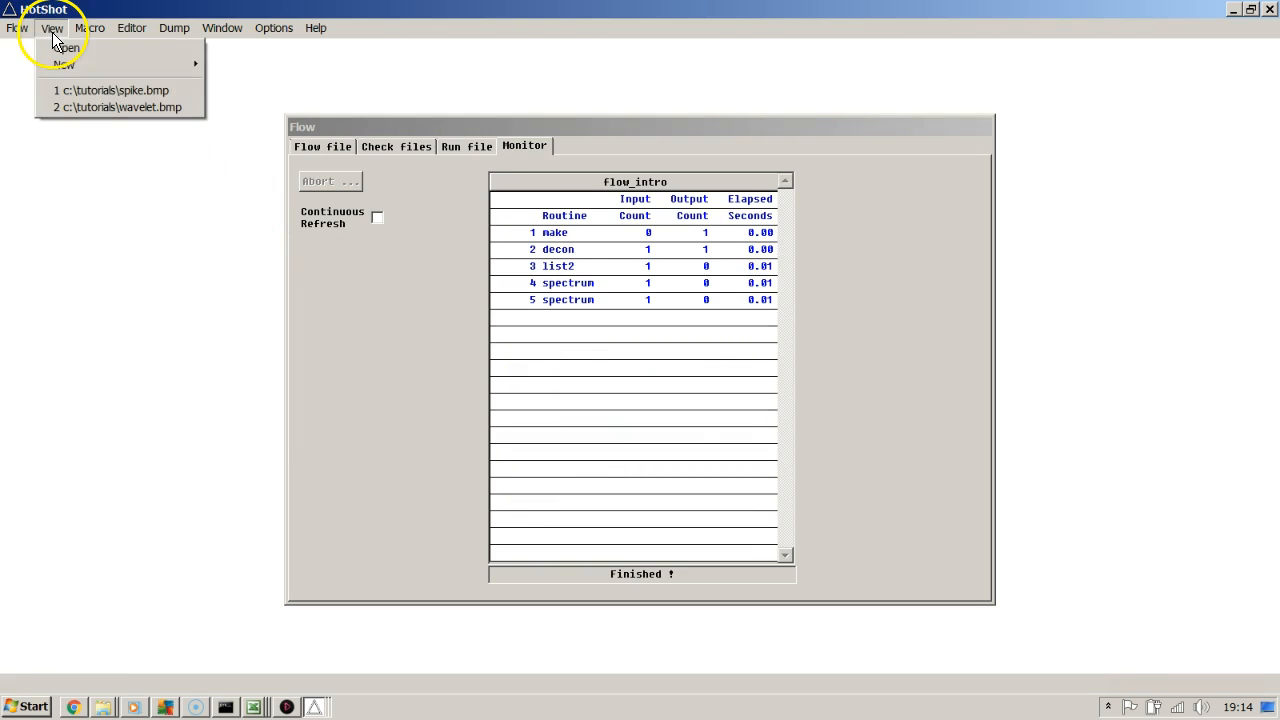
left_click(90, 92)
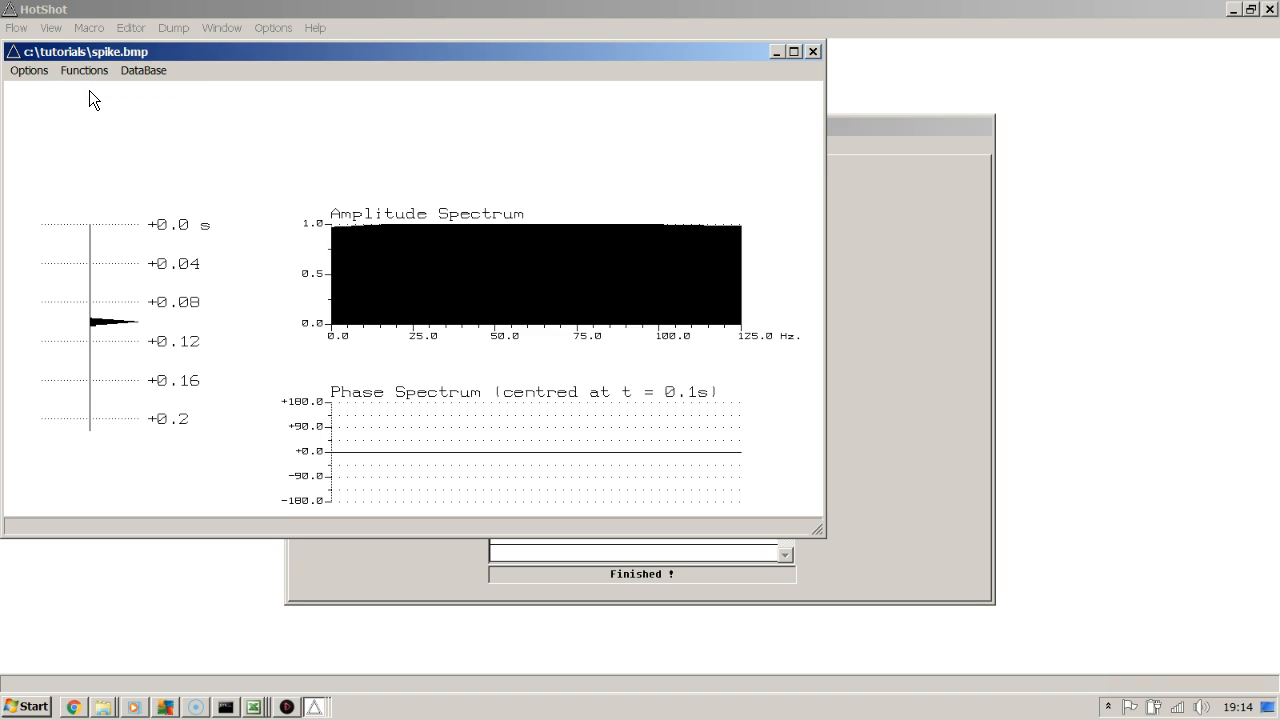
left_click(54, 30)
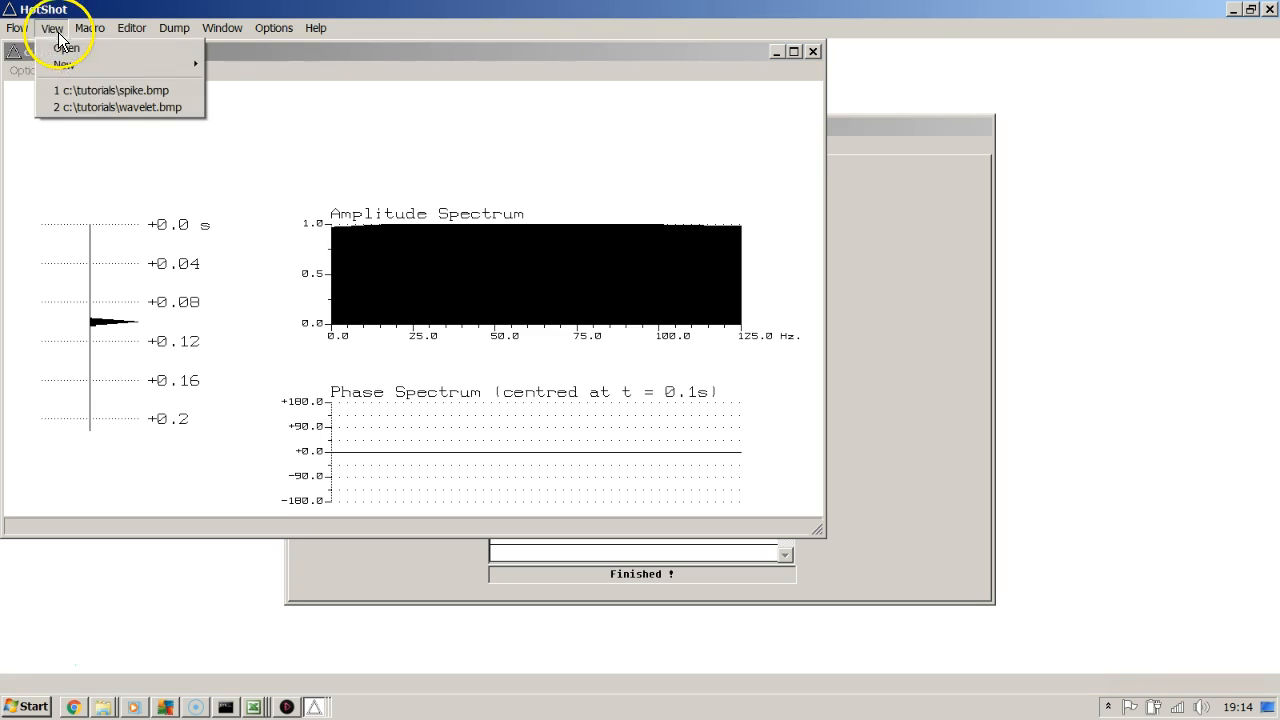
left_click(94, 106)
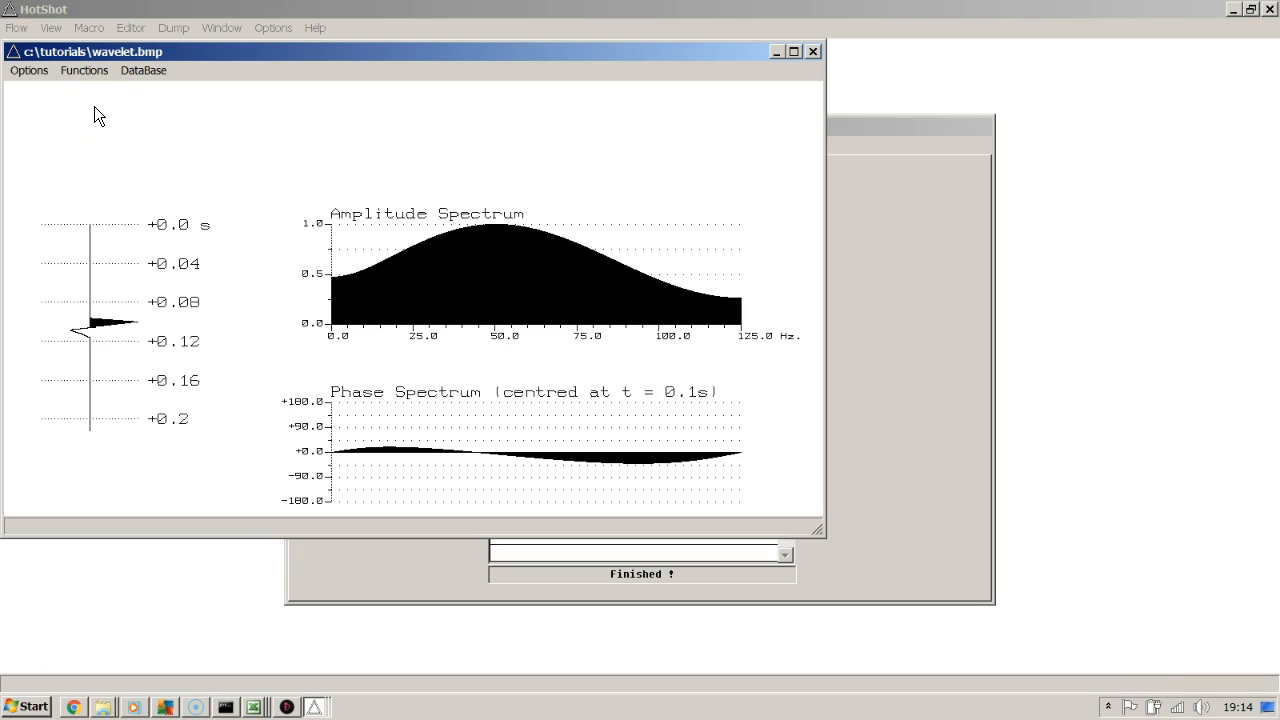
Switch between the wavelet.bmp and spike.bmp images to compare their spectra, and close both images
key("alt+Tab")
key("alt+Tab")
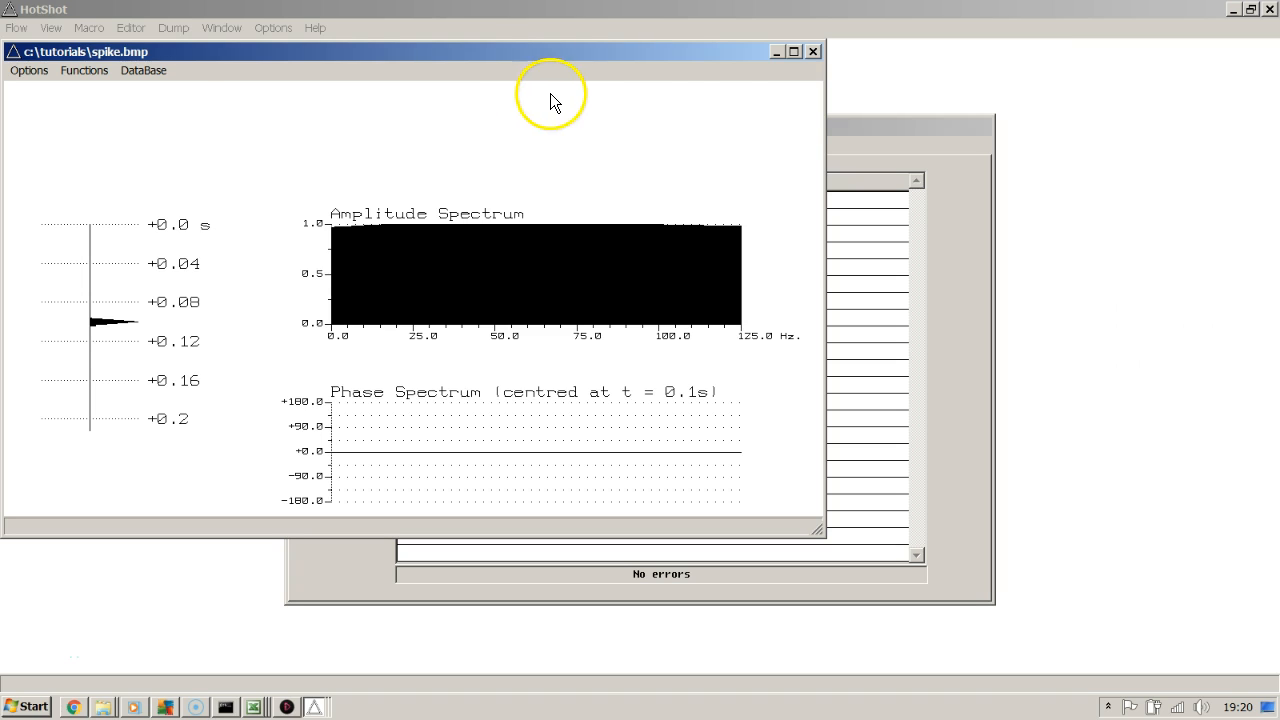
left_click(809, 53)
left_click(814, 53)
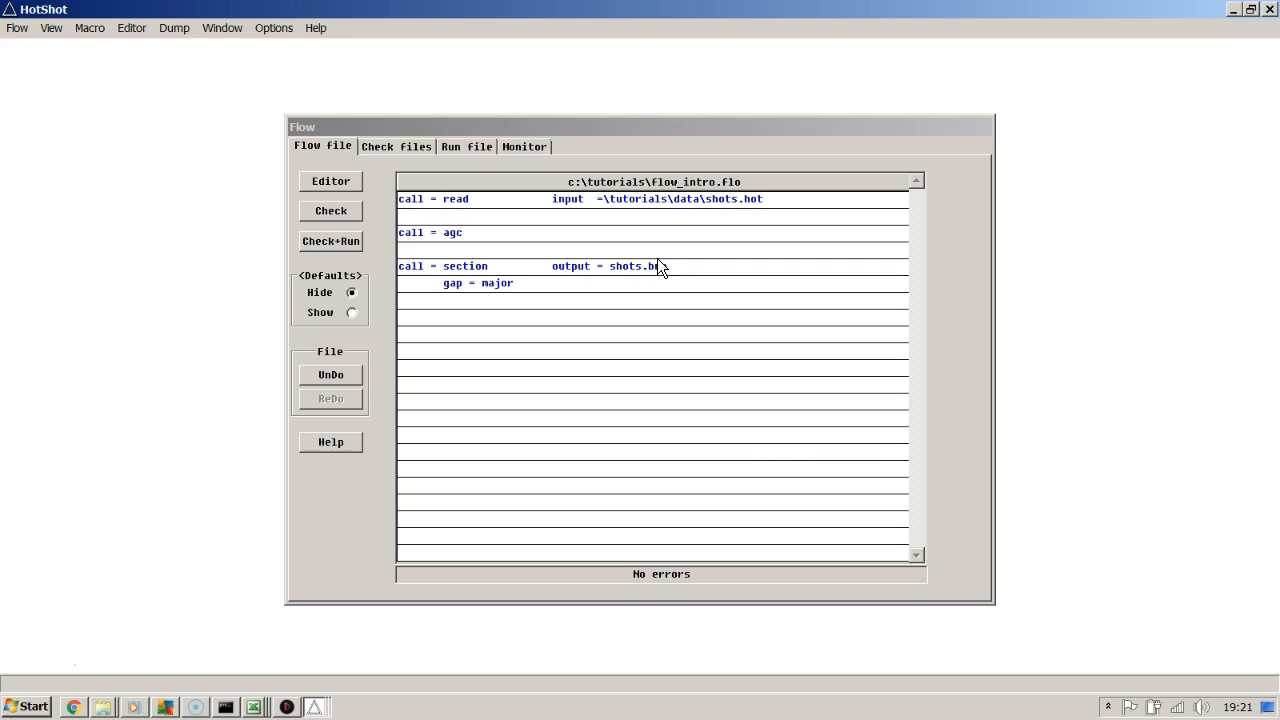
Introduce errors: remove the backslash before shots.hot, add ;wfhr[ijw[foij[irjf after agc, and change the section output to shots.SGY
left_click(706, 198)
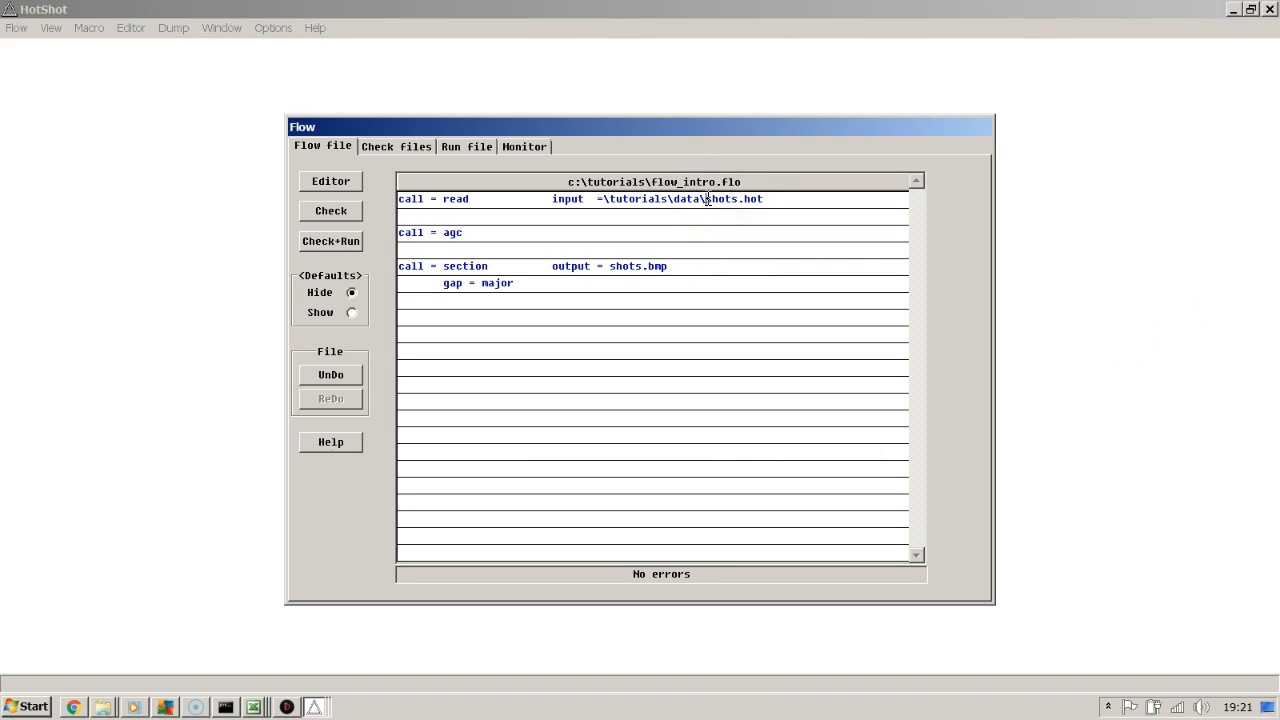
key("BackSpace")
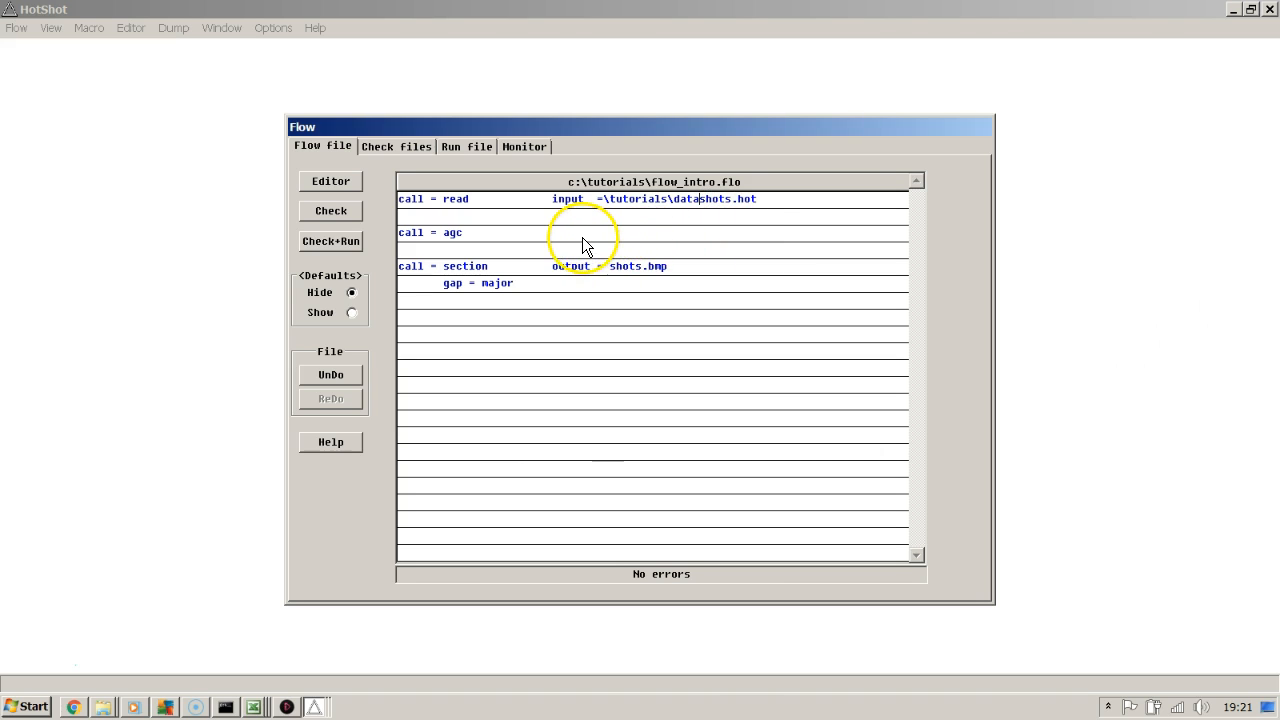
type(";wFhr[ijw[Foij[irjf")
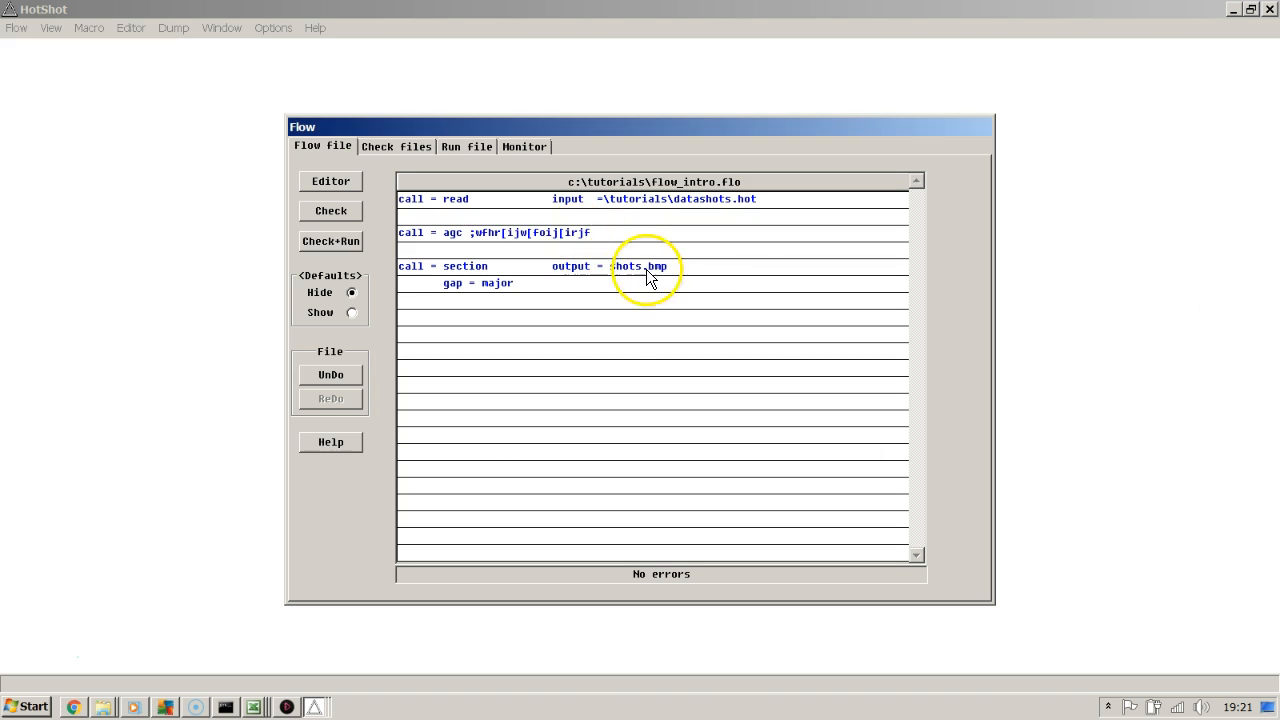
left_click(684, 266)
key("BackSpace")
key("BackSpace")
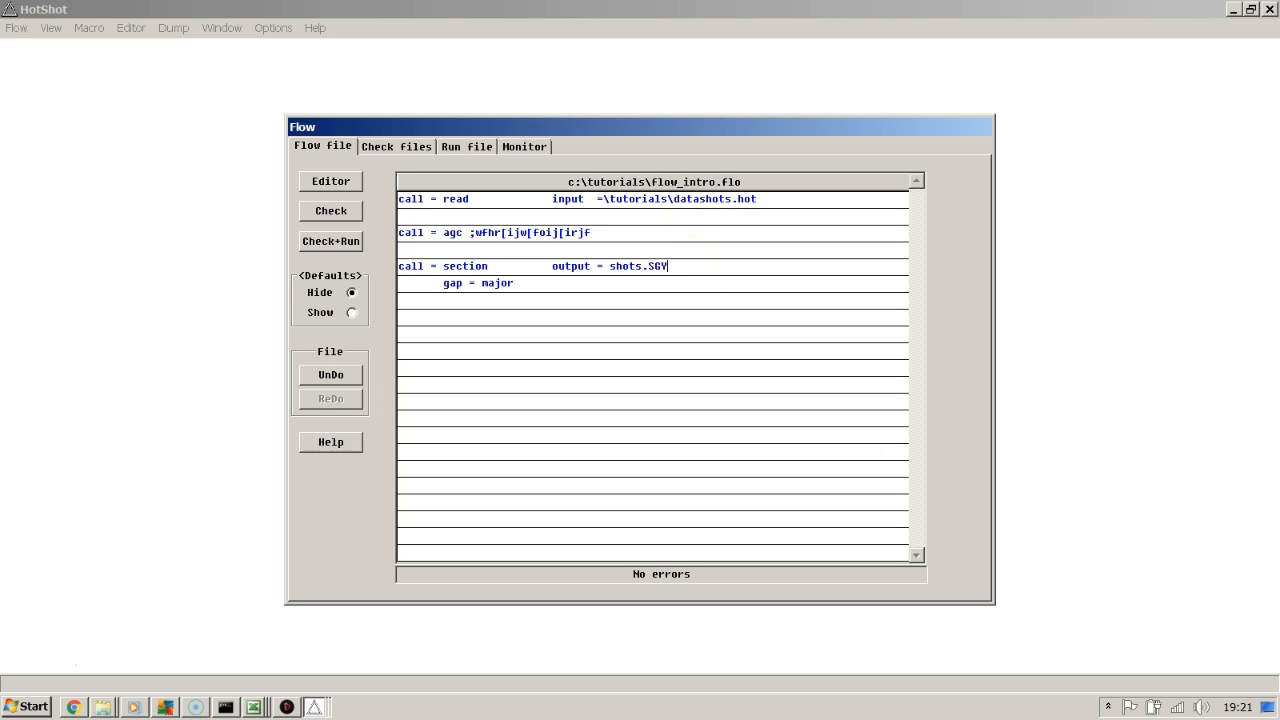
Check the flow, abort at the read call, and restore its input path to \tutorials\data\shots.hot
left_click(336, 212)
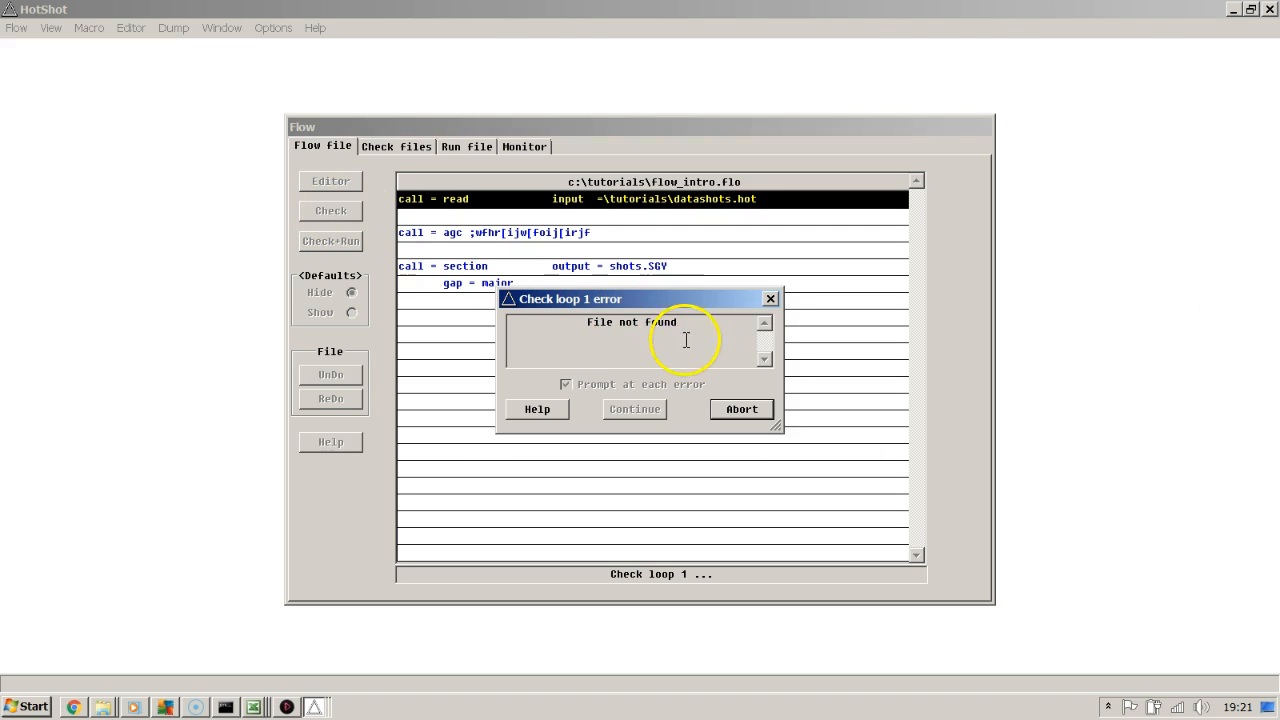
left_click(740, 409)
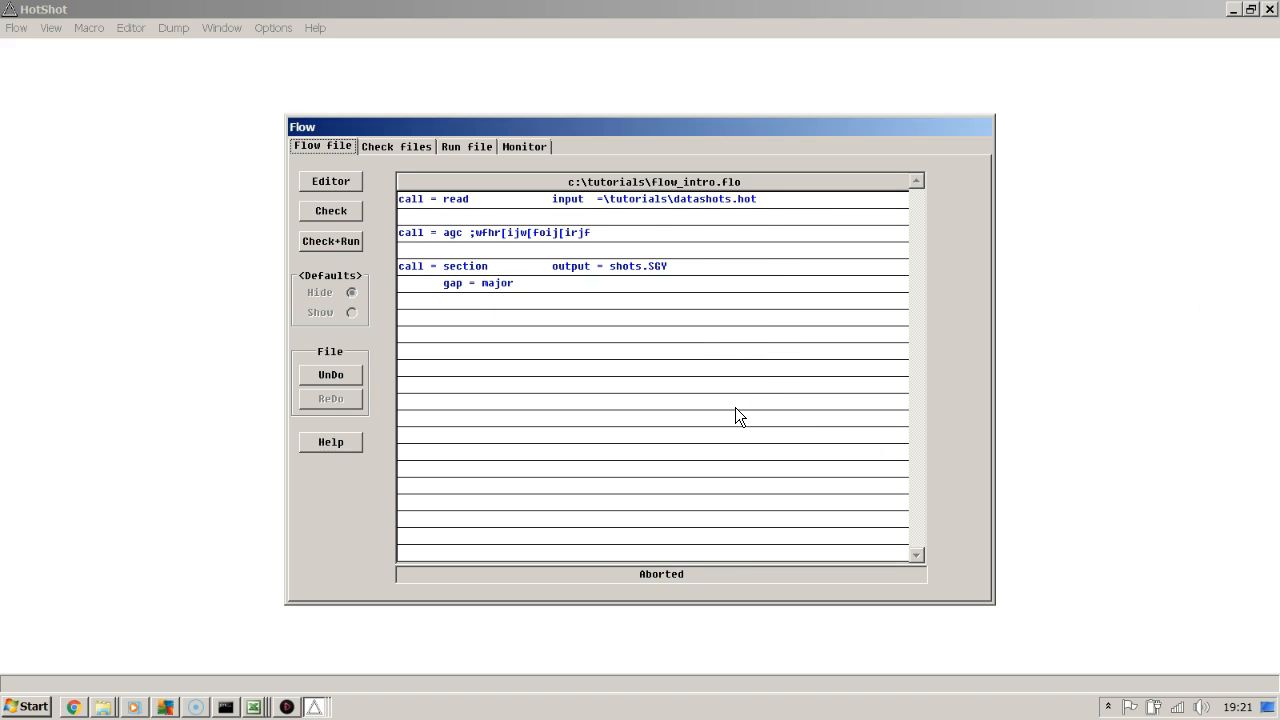
left_click(701, 200)
type("\\")
Recheck the flow, continue past the error on the agc line, and abort at the section output error
left_click(345, 210)
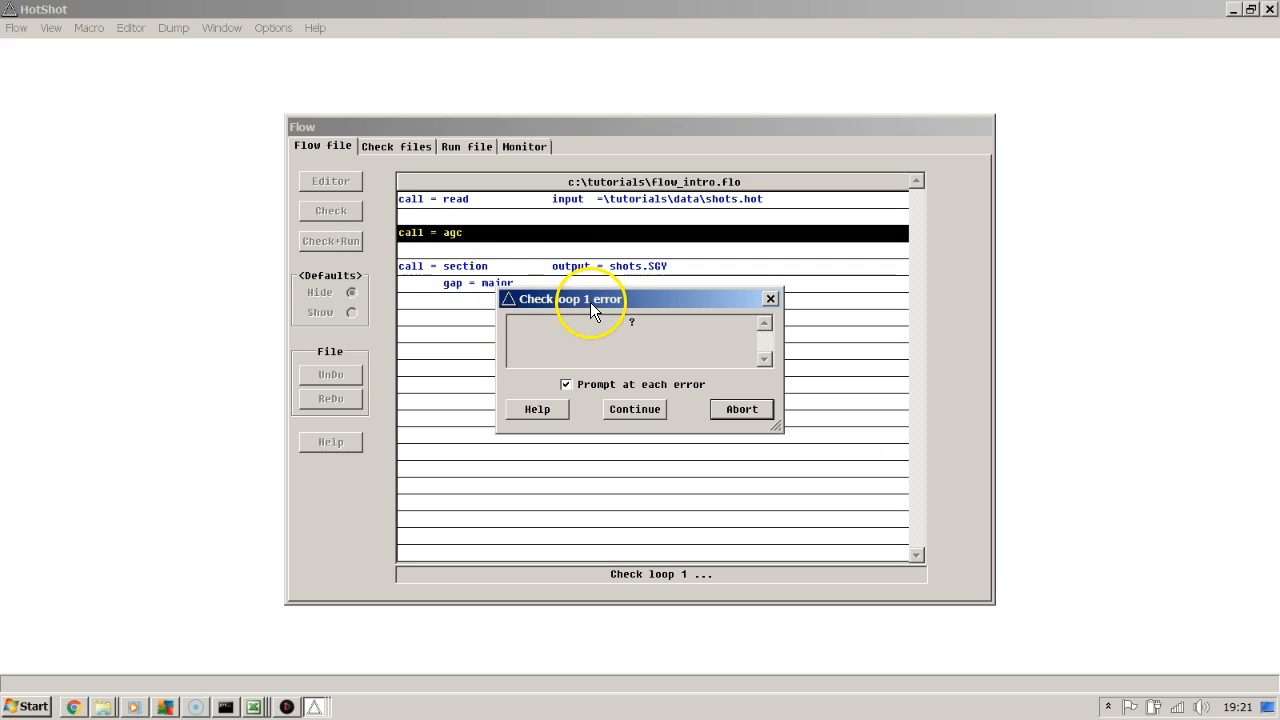
left_click(640, 409)
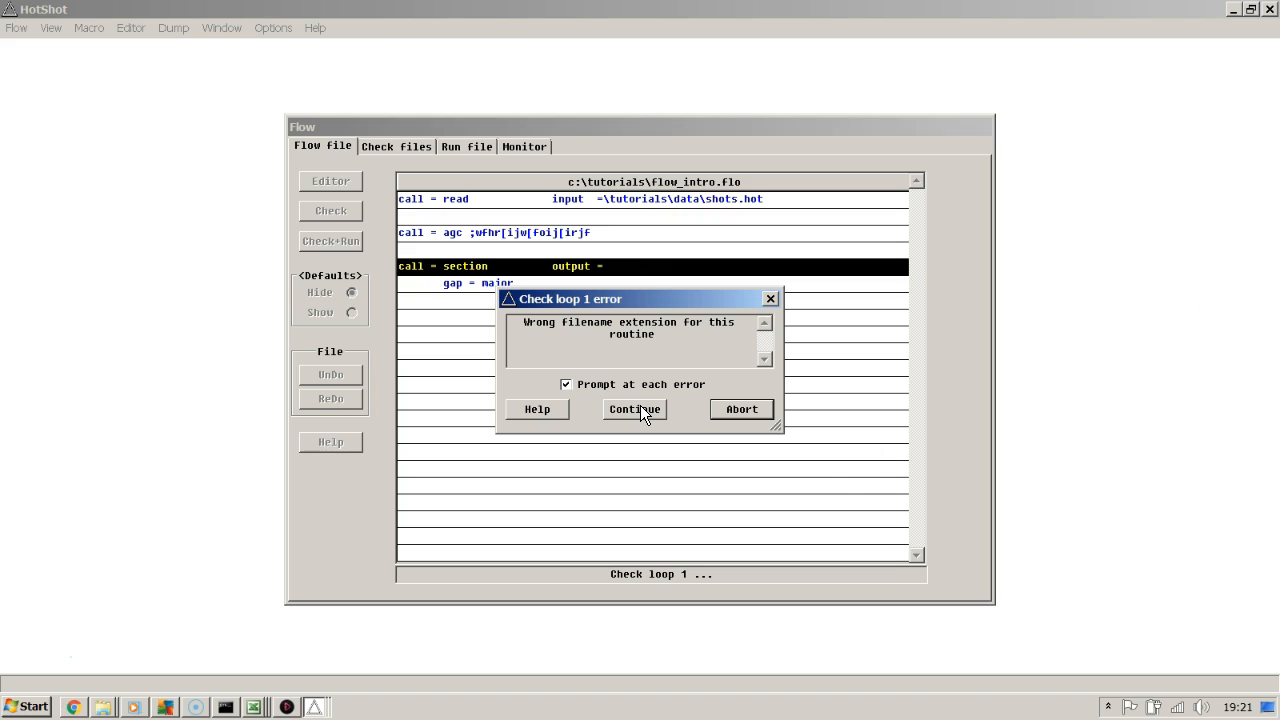
left_click(742, 418)
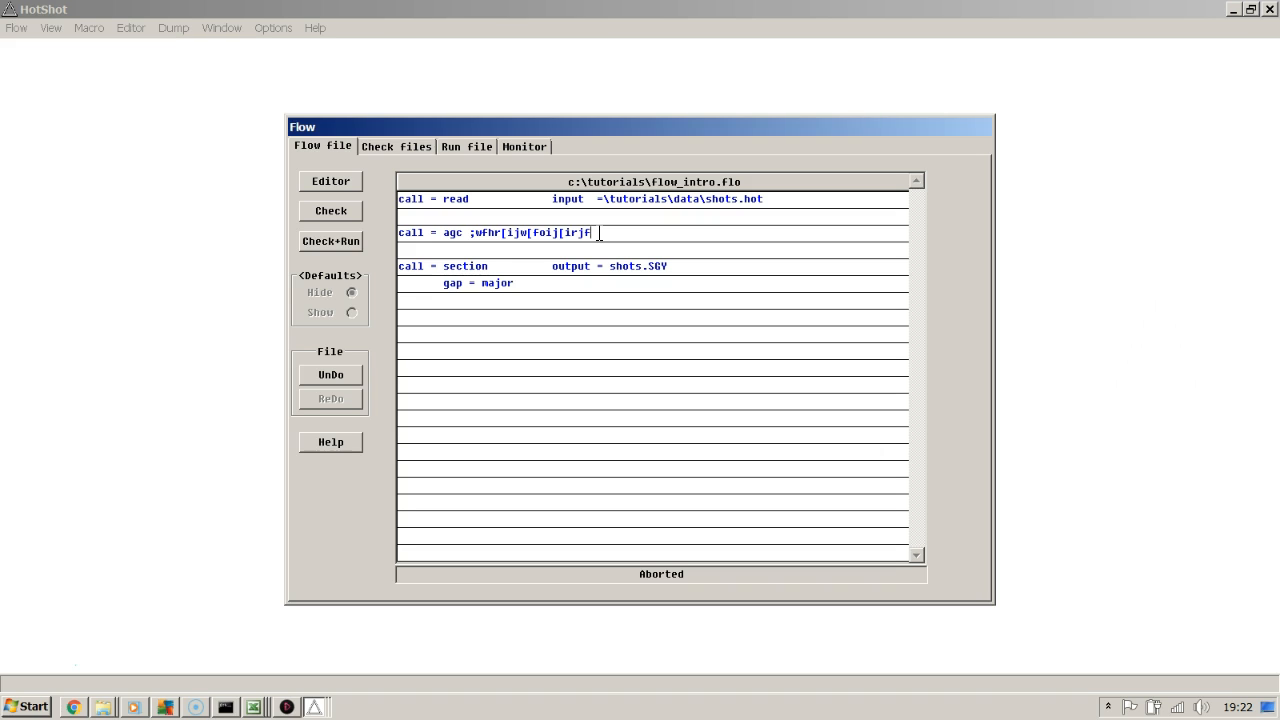
Delete the stray text after the agc call and change the section output file back to shots.bmp
key("BackSpace")
key("BackSpace")
key("BackSpace")
key("BackSpace")
key("BackSpace")
key("BackSpace")
key("BackSpace")
key("BackSpace")
key("BackSpace")
key("BackSpace")
key("BackSpace")
key("BackSpace")
key("BackSpace")
key("BackSpace")
key("BackSpace")
key("BackSpace")
key("BackSpace")
key("BackSpace")
key("BackSpace")
key("BackSpace")
left_click(692, 266)
key("BackSpace")
key("BackSpace")
key("BackSpace")
type("bn")
left_click(695, 263)
Open the HotShot help contents and look up the agc routine in the index
left_click(320, 30)
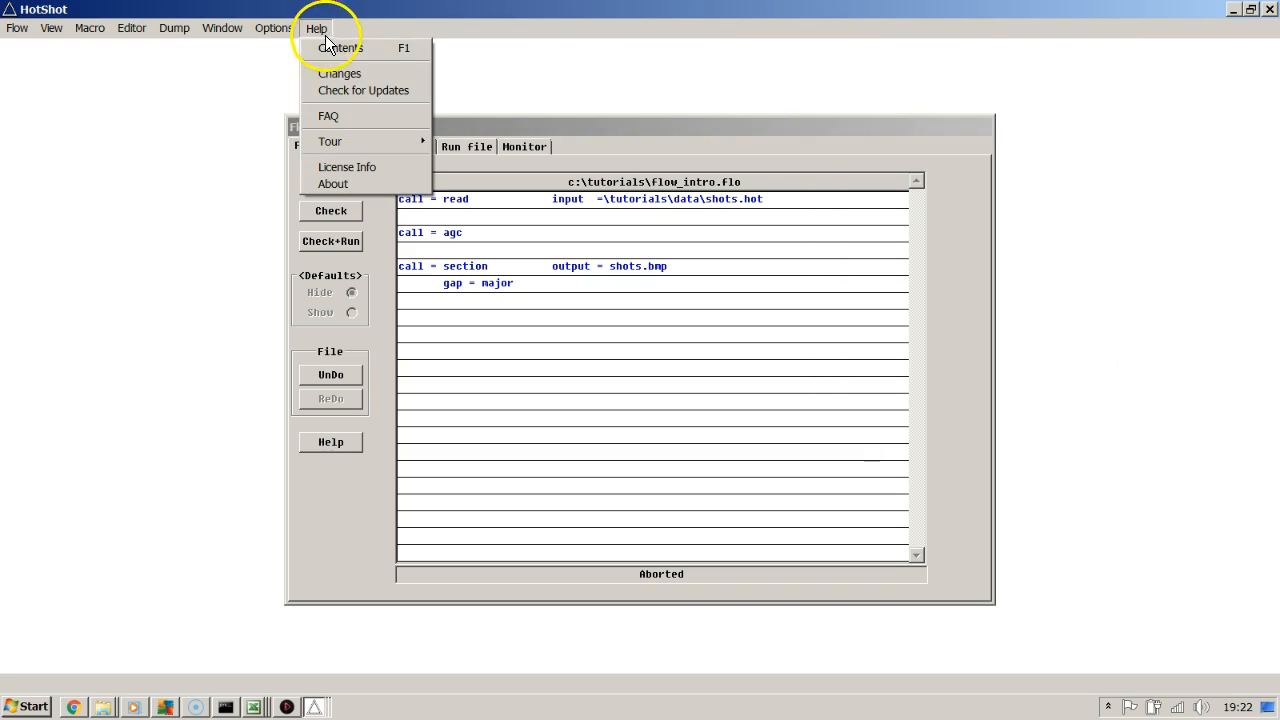
left_click(329, 47)
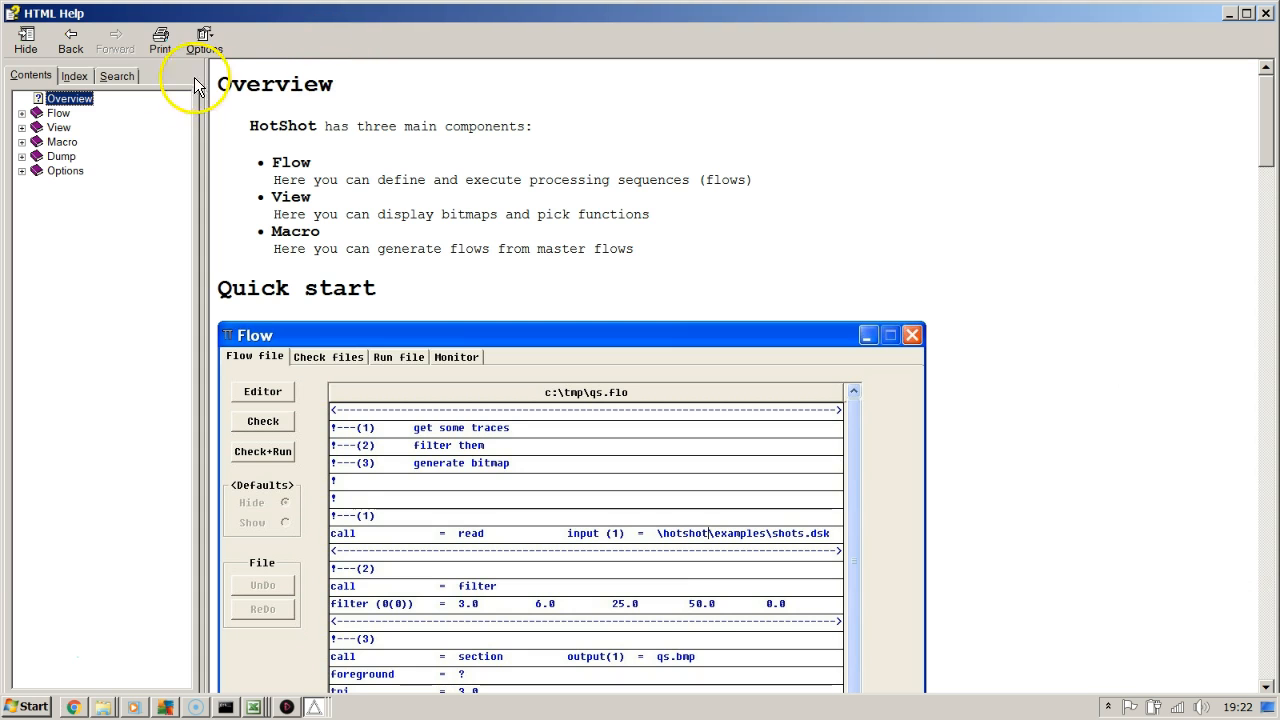
left_click(70, 78)
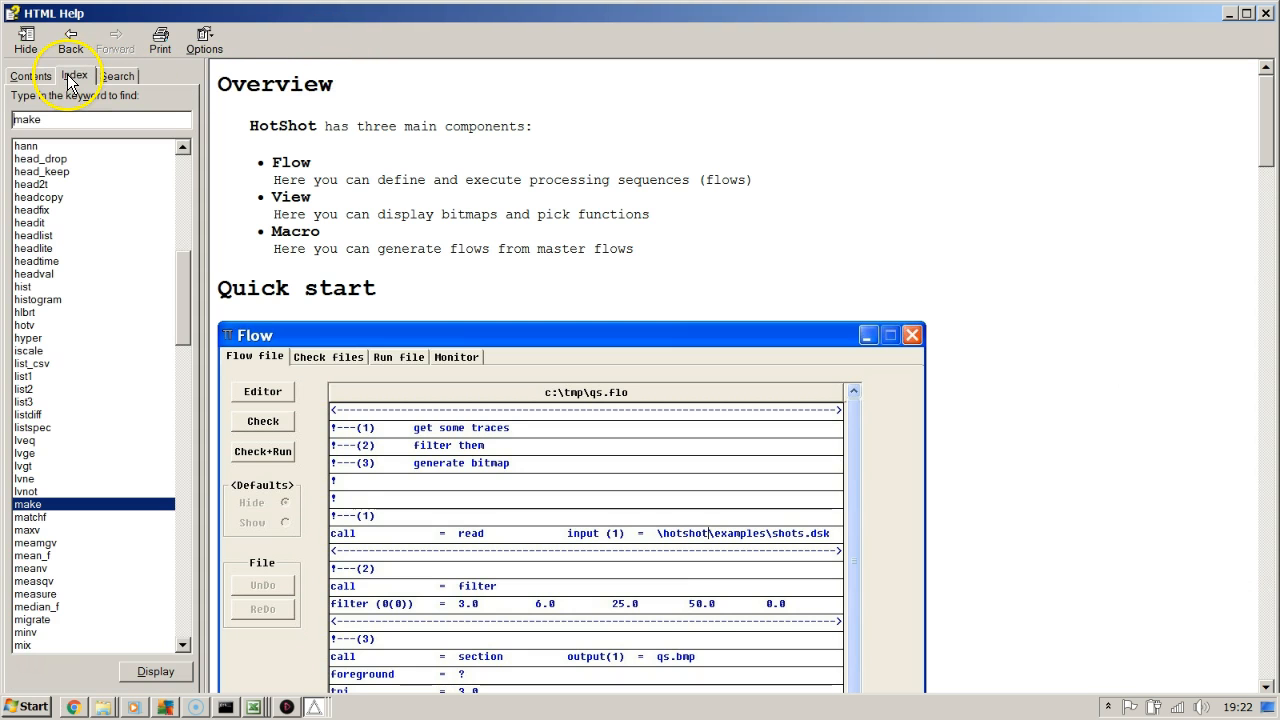
left_click(186, 167)
left_click(28, 147)
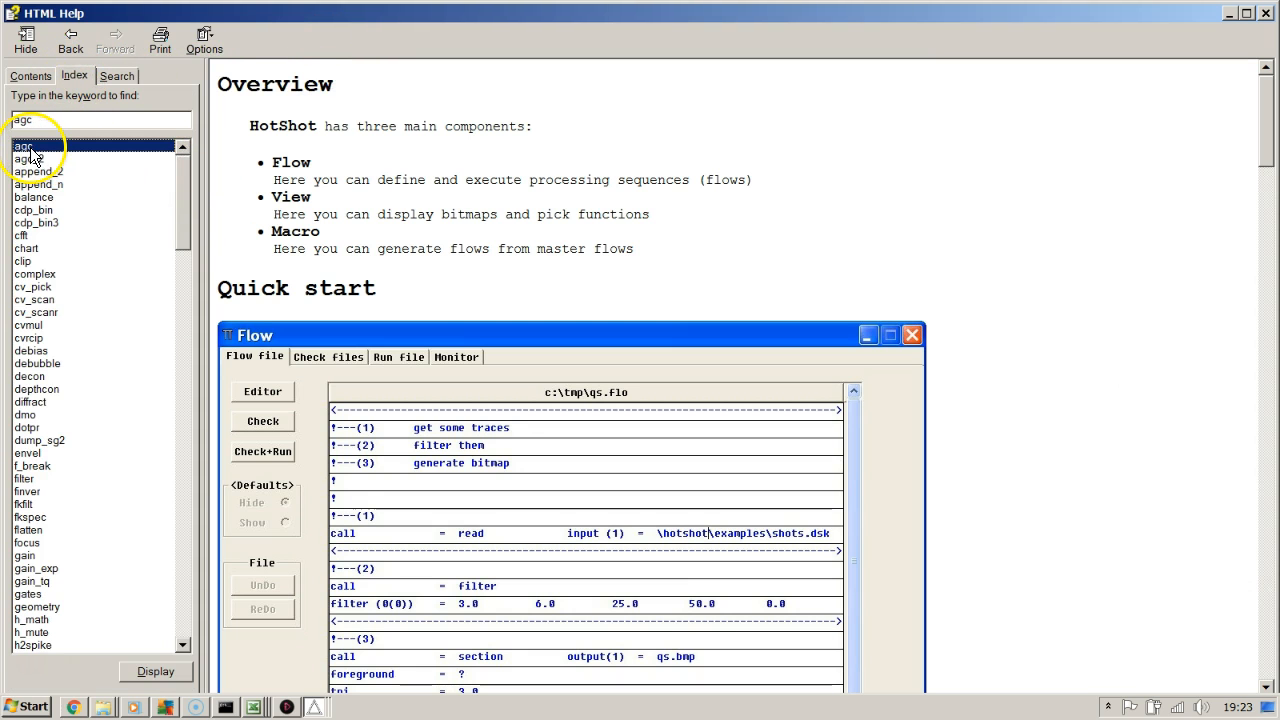
double_click(30, 150)
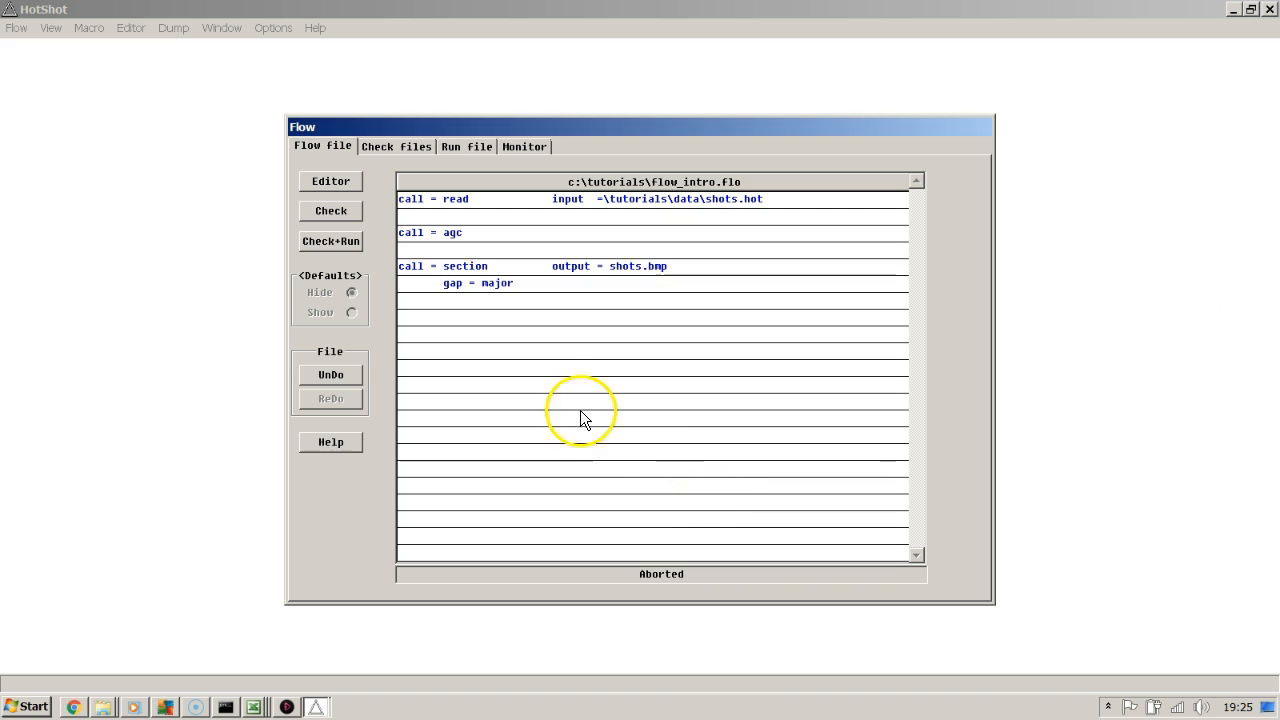
Check the corrected flow, move the error dialog clear of the agc t_gate parameter, and abort the check
left_click(348, 214)
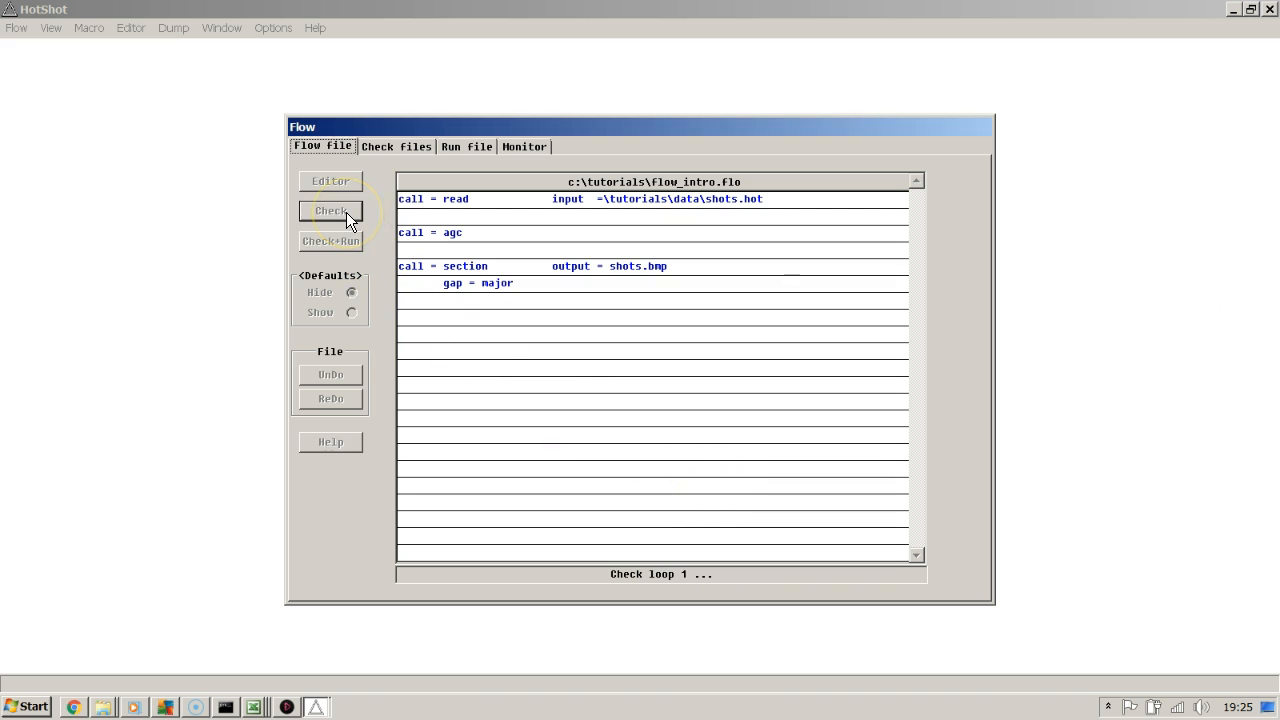
left_click_drag(656, 302, 652, 397)
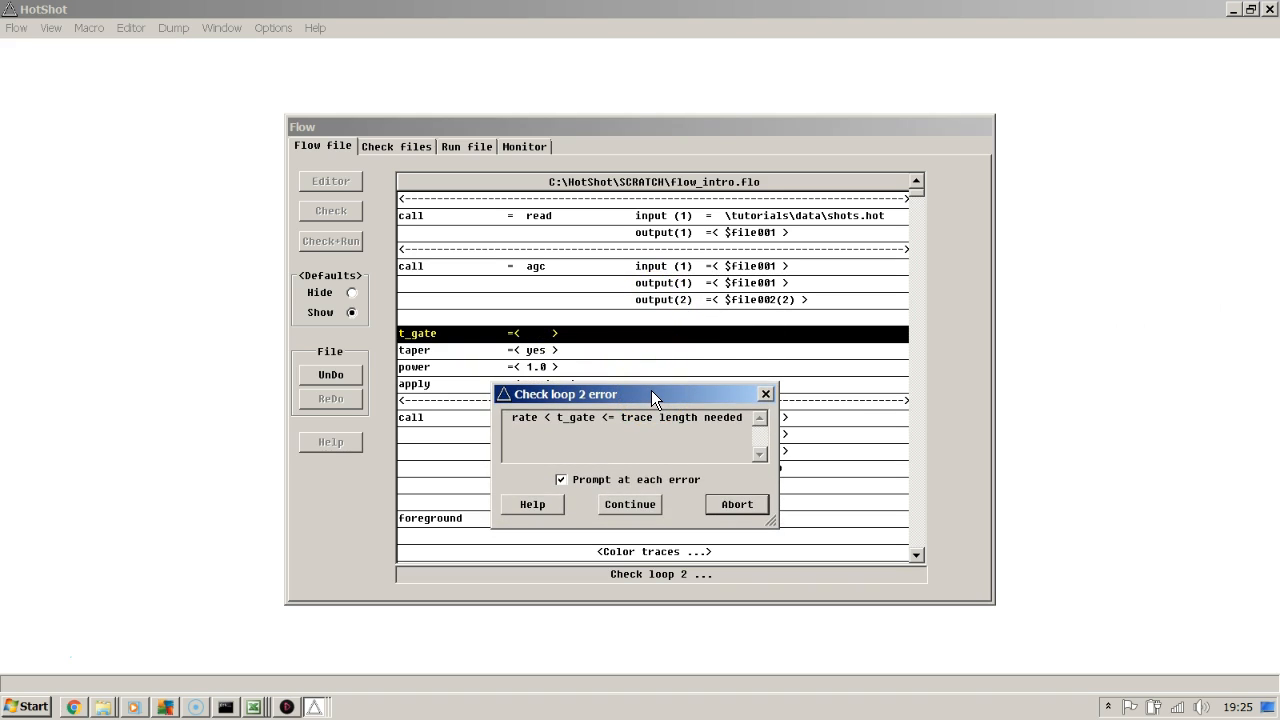
key("Tab")
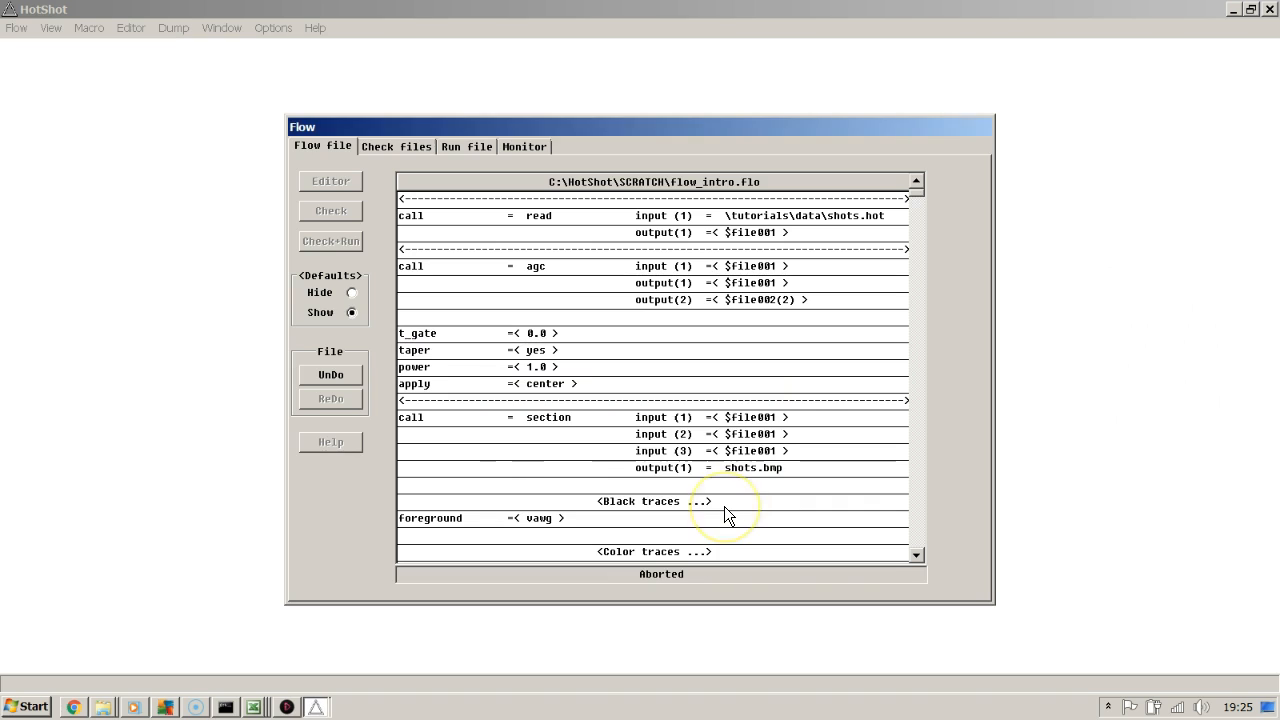
Set the agc t_gate parameter to 0.1, then check and run the flow
left_click(724, 506)
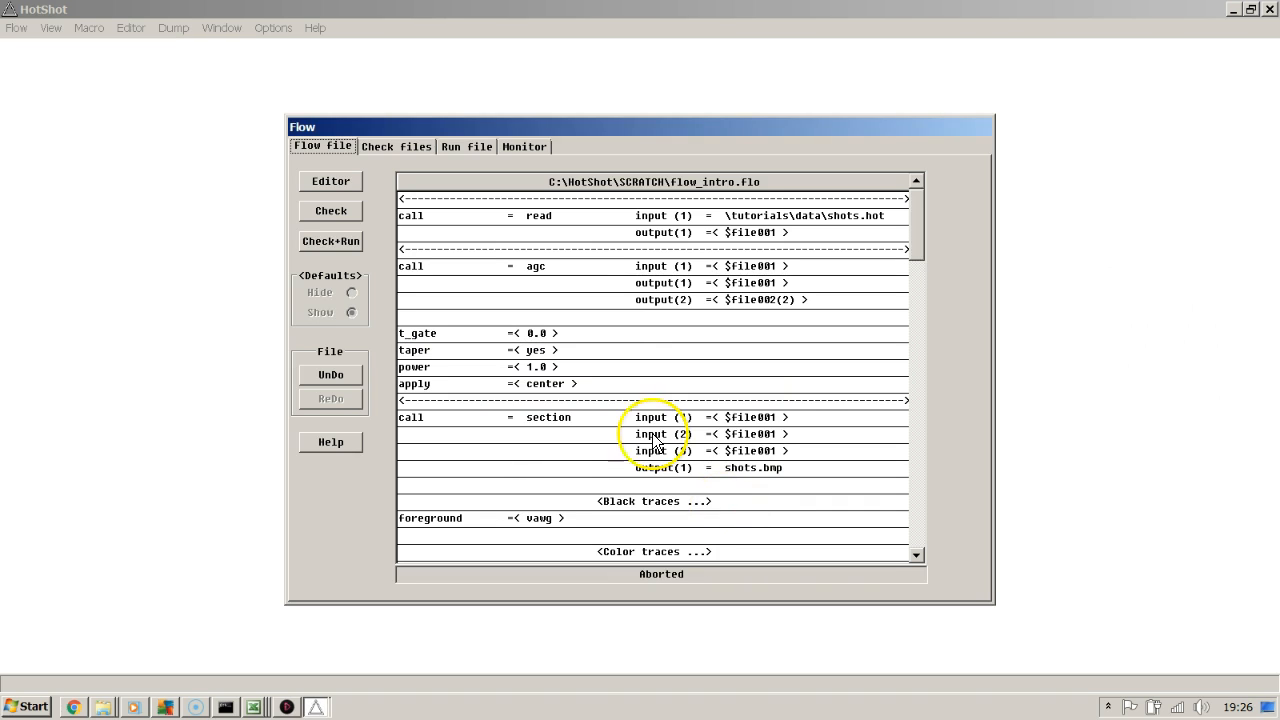
left_click(584, 340)
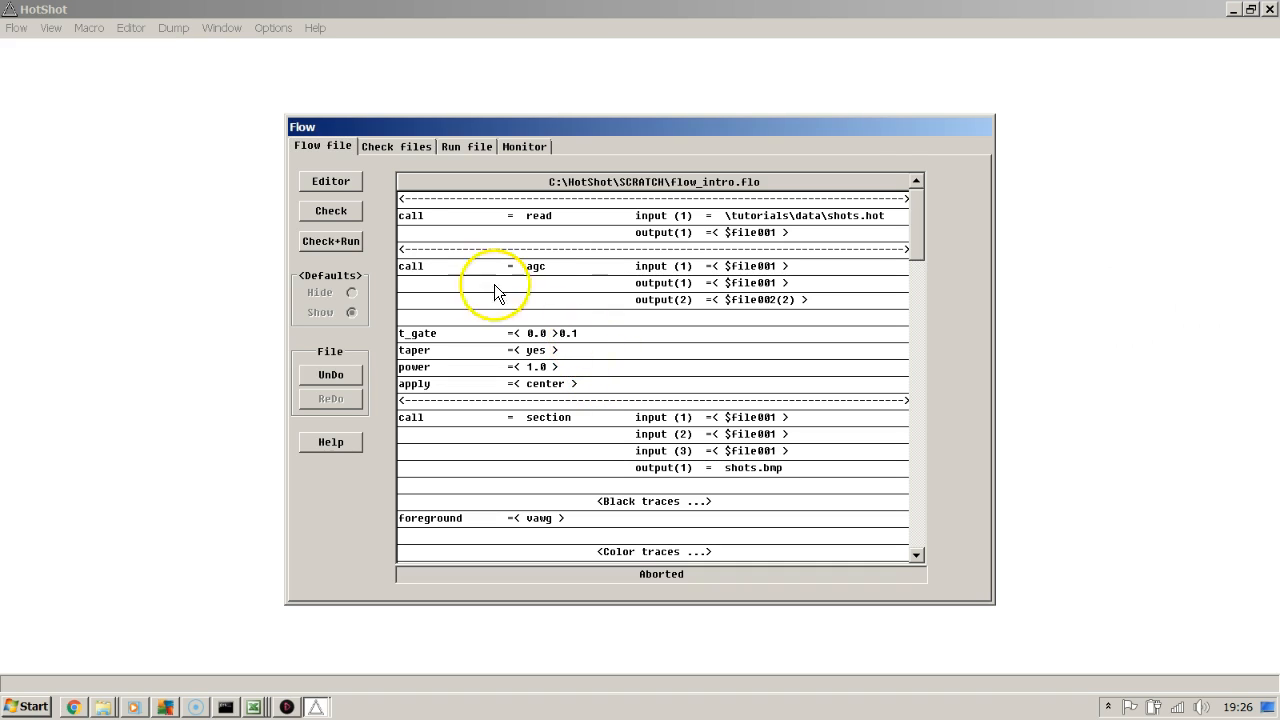
left_click(333, 244)
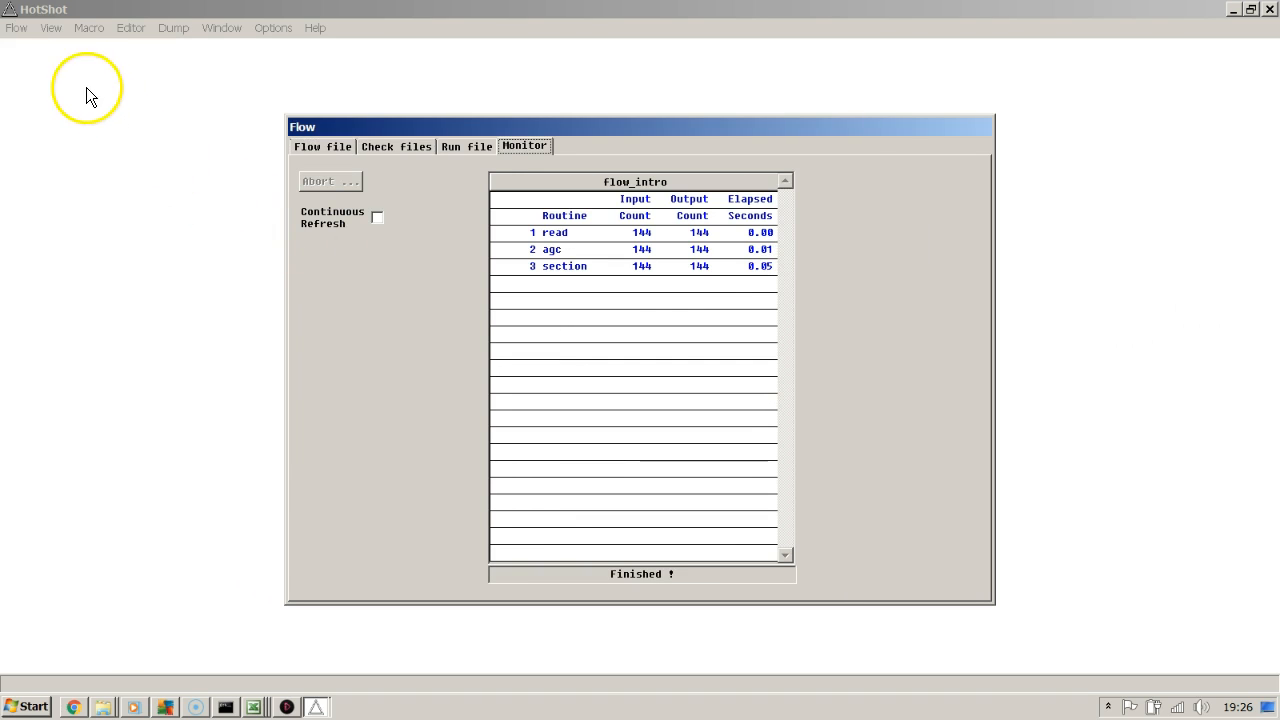
Open the newly created shots.bmp and inspect the gained shot records down to the end of the traces and back
left_click(50, 28)
mouse_move(88, 68)
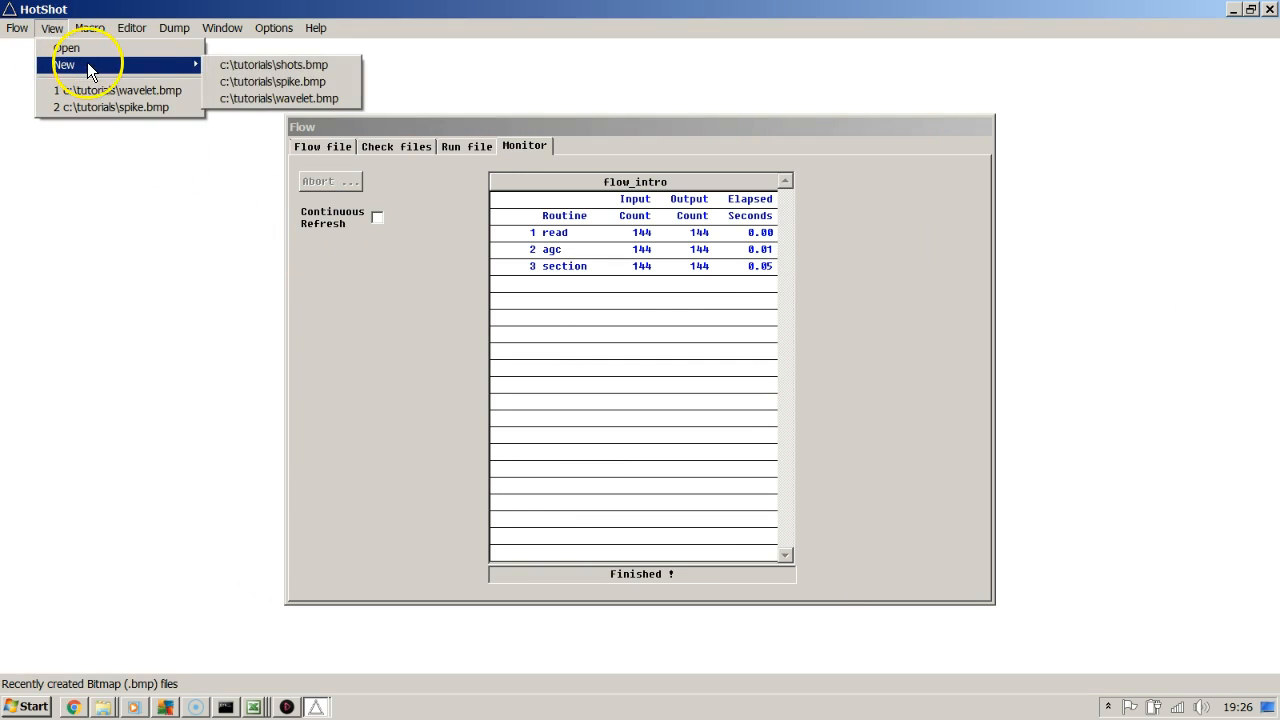
left_click(254, 65)
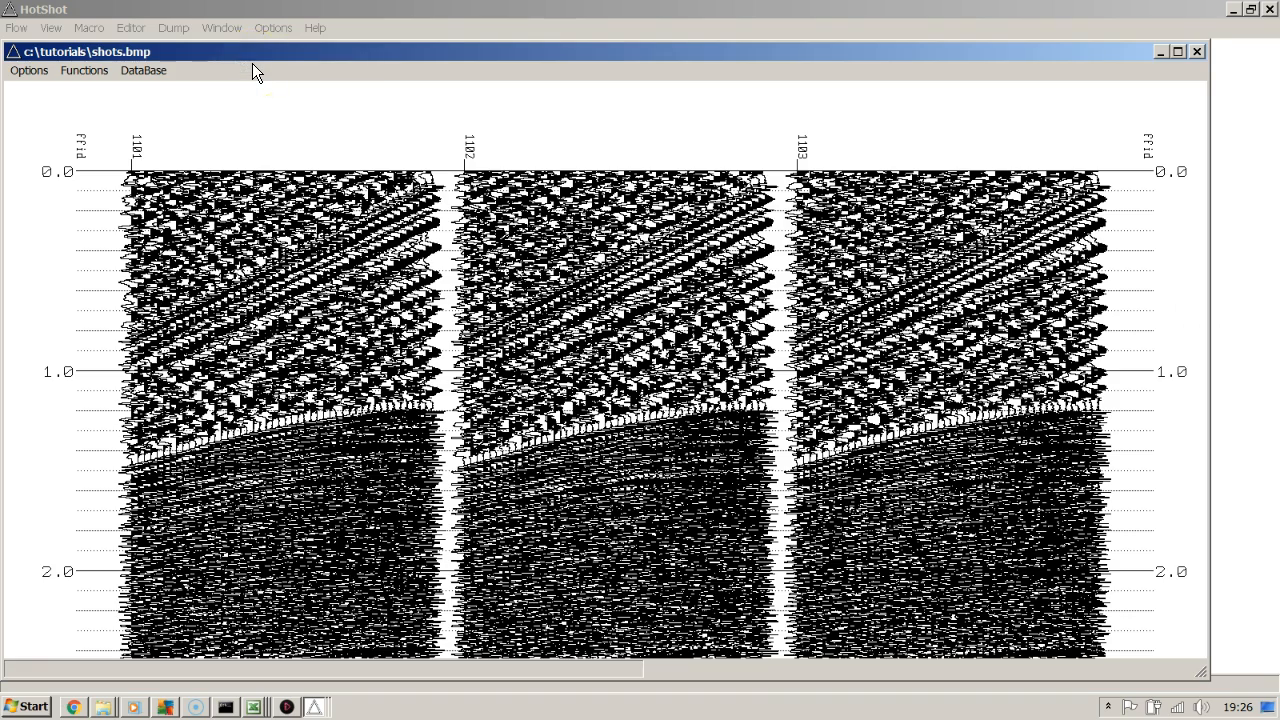
key("Page_Down")
key("Page_Down")
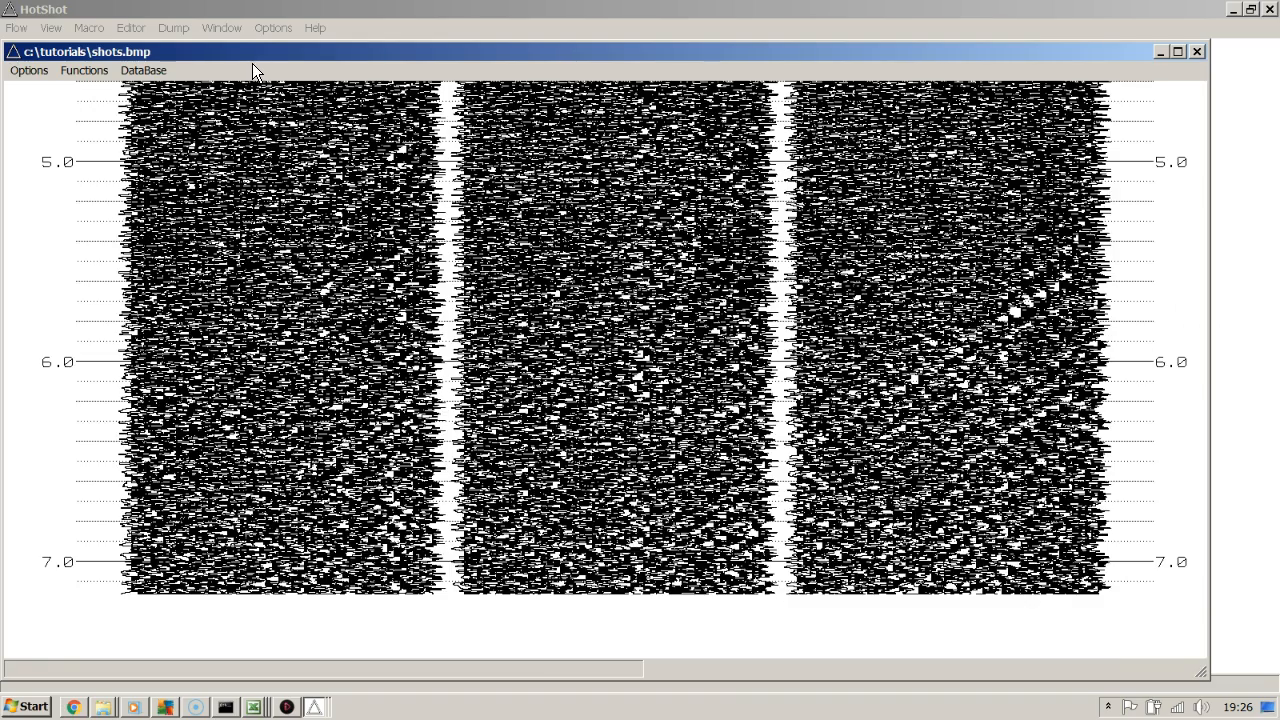
key("Page_Up")
key("Page_Up")
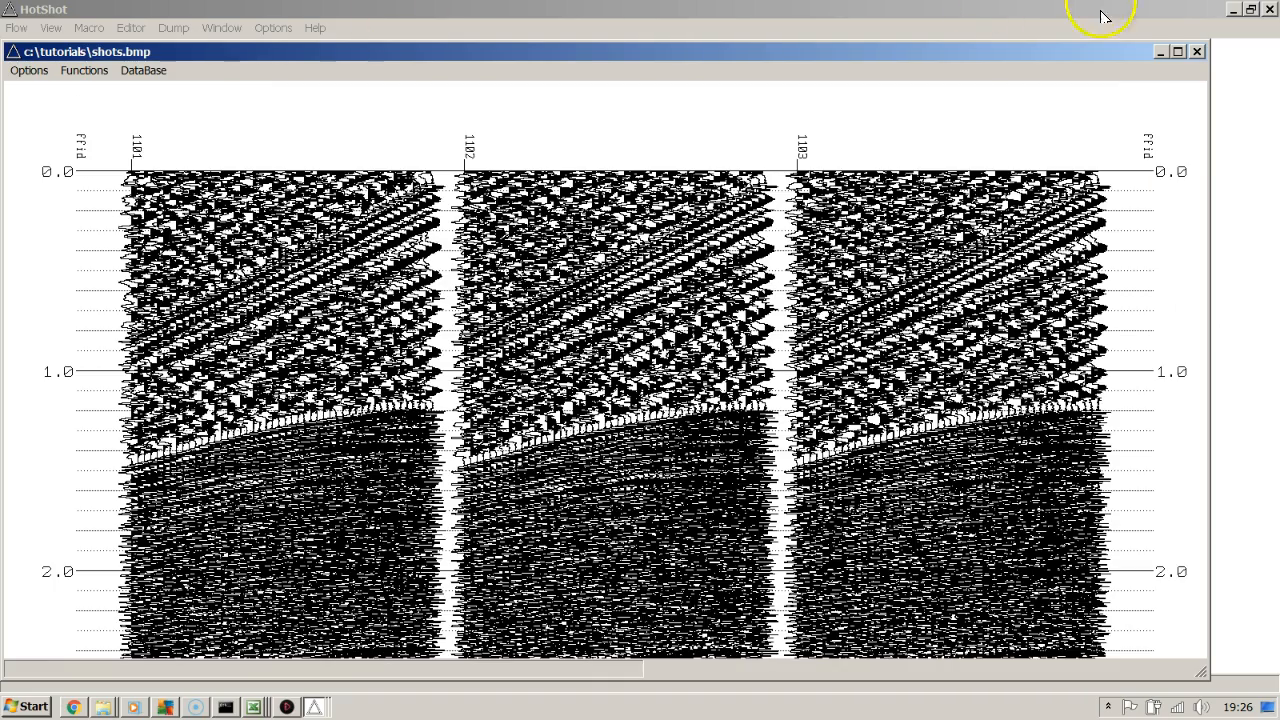
Close the shots.bmp display and hide the default parameters in the flow file
left_click(1196, 50)
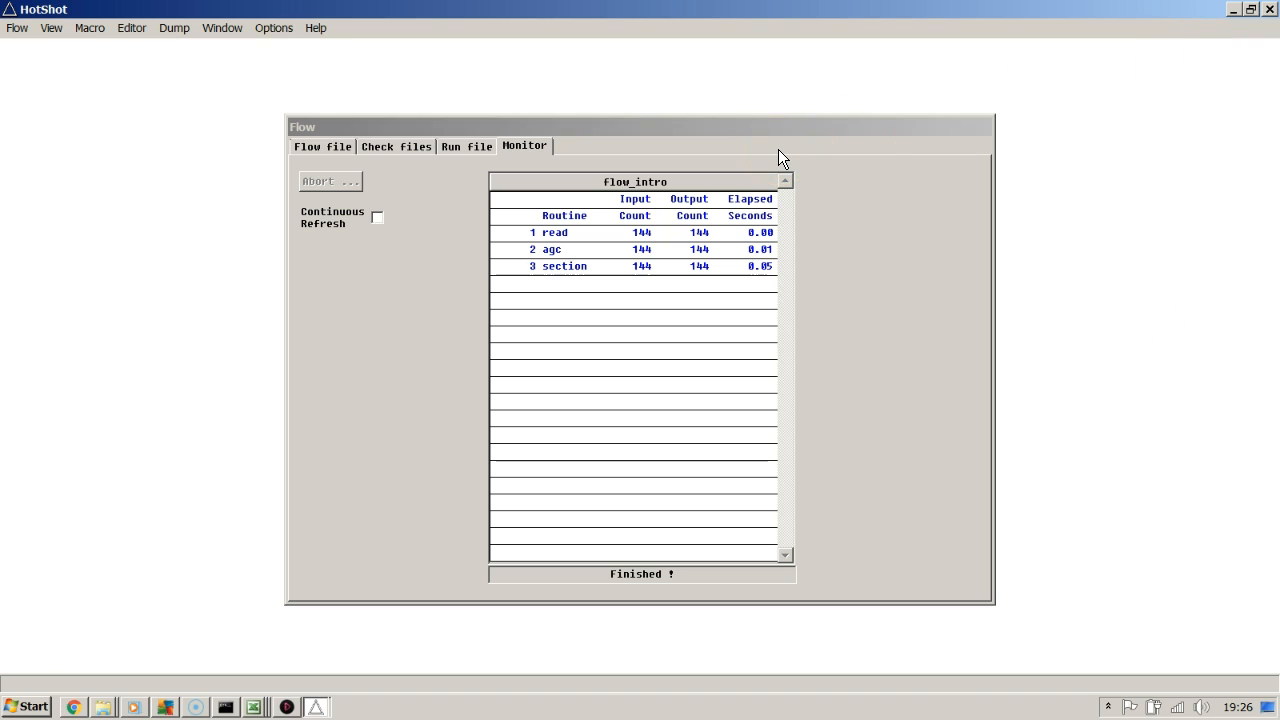
left_click(345, 147)
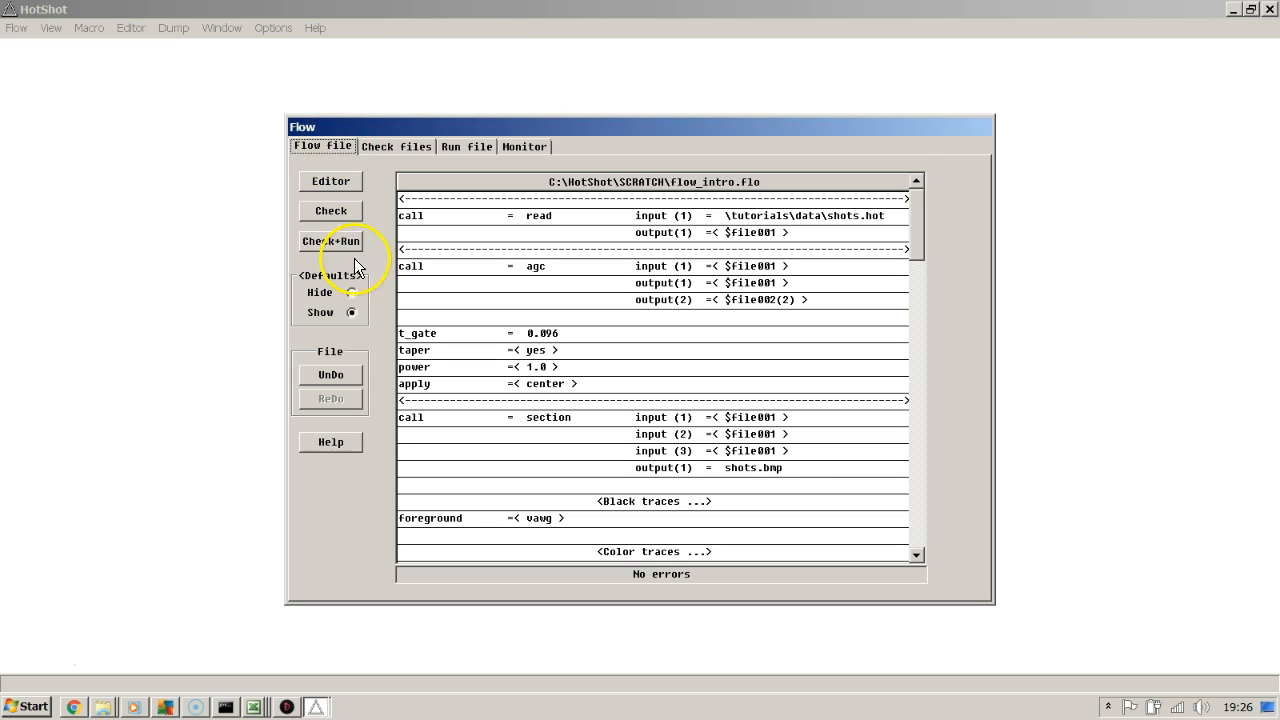
left_click(352, 293)
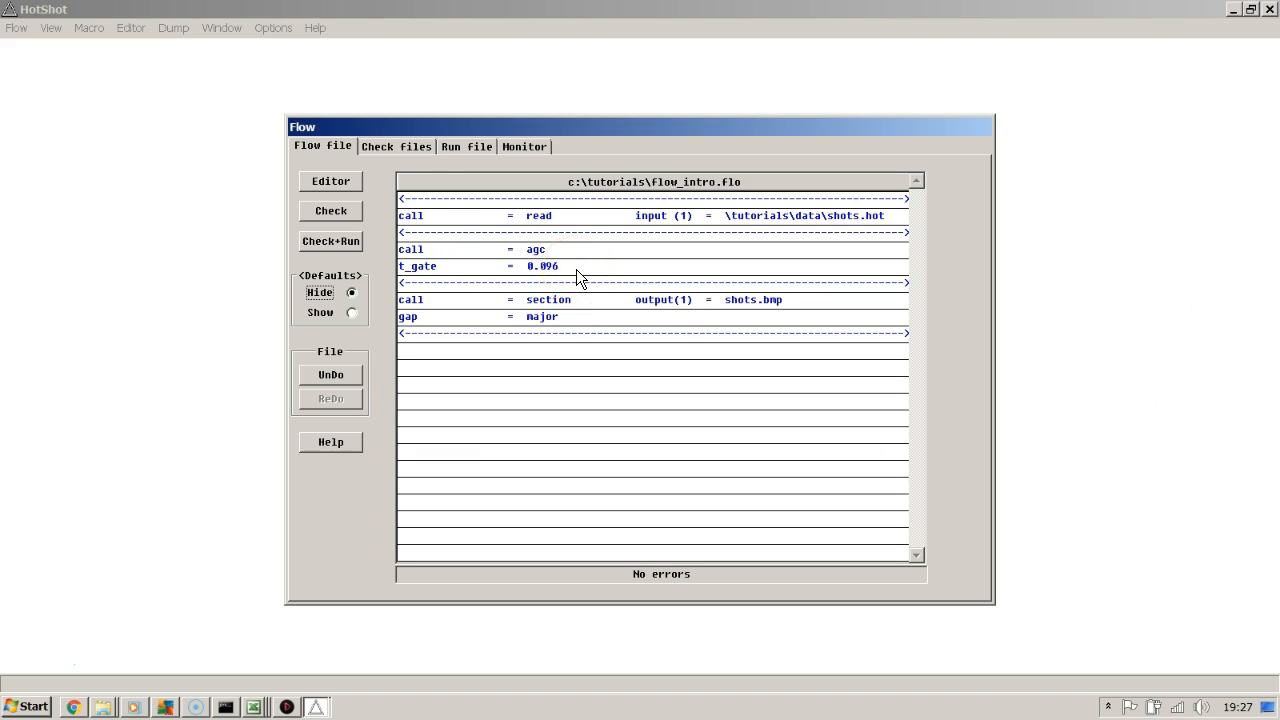
Look up the append_n routine in the help index, read its max_fold parameter, and close the help
left_click(318, 31)
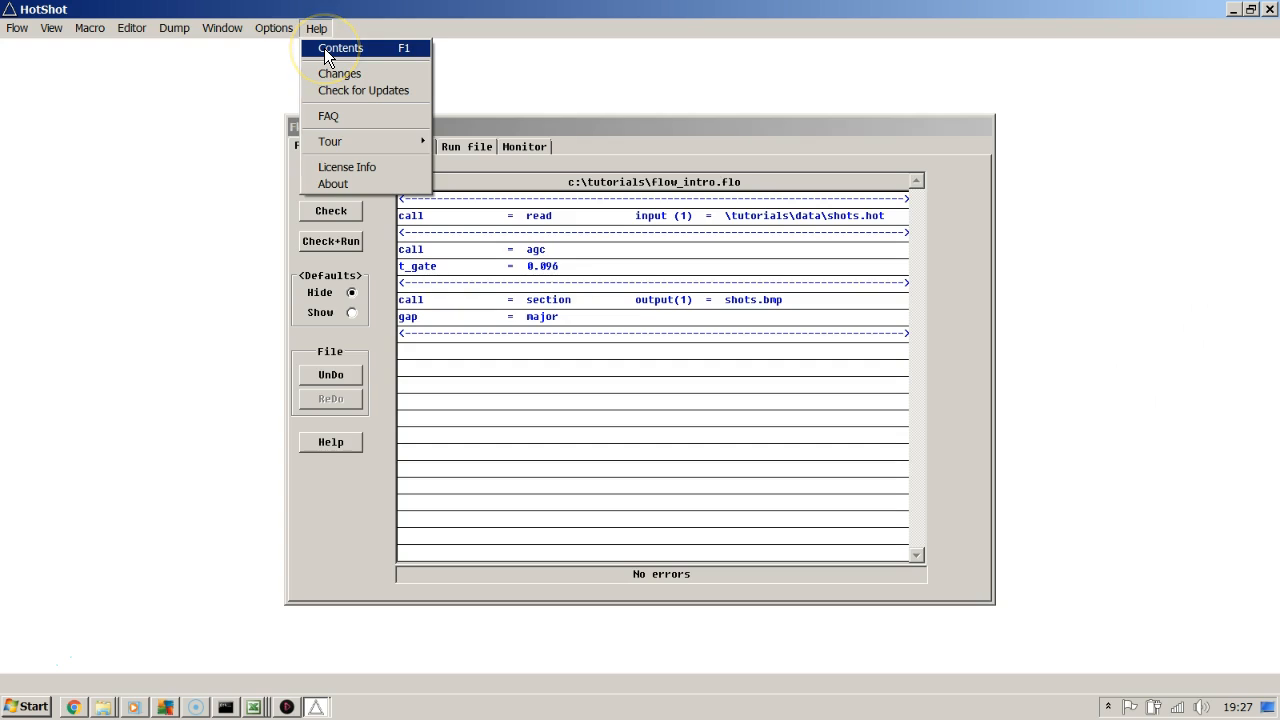
left_click(324, 48)
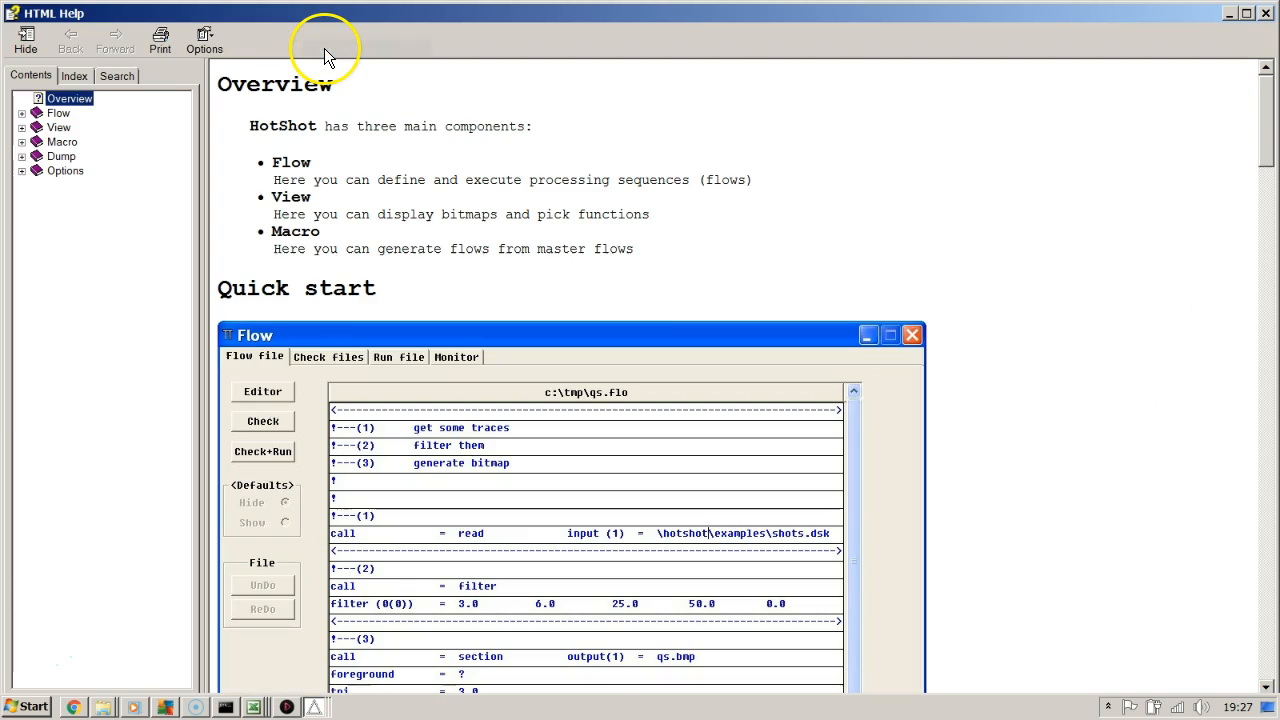
left_click(73, 76)
double_click(48, 183)
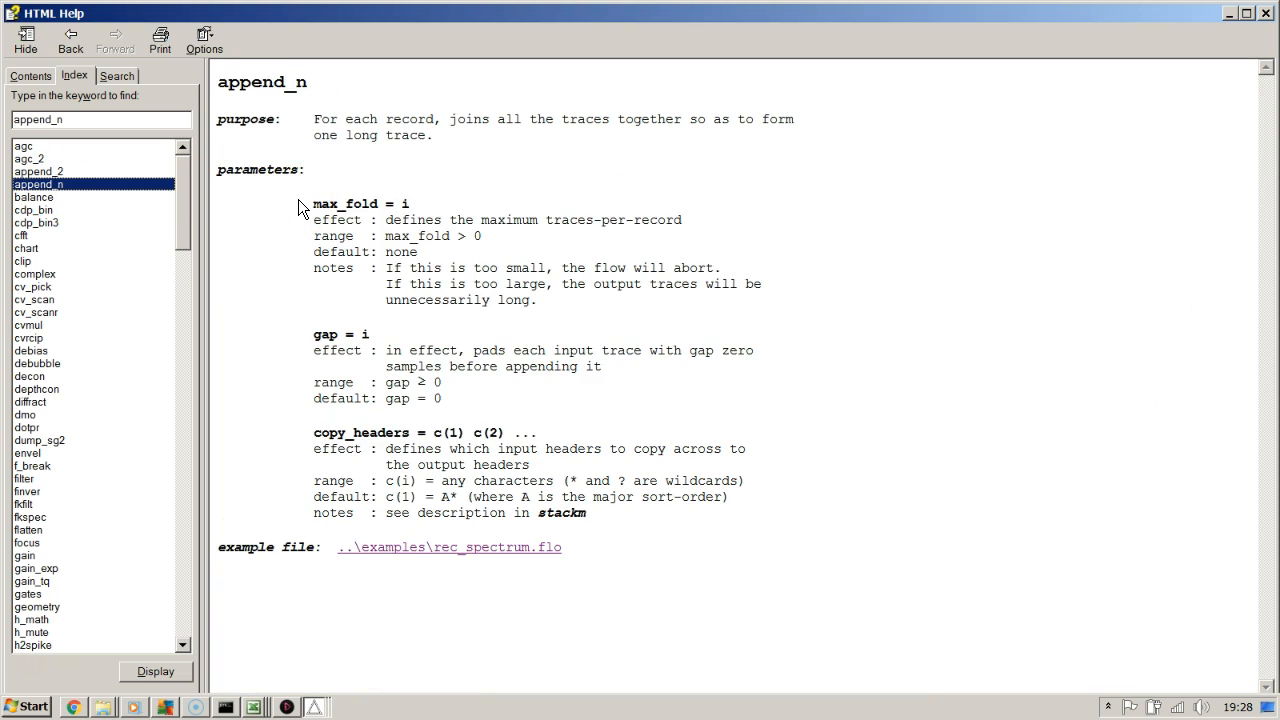
left_click(312, 207)
left_click(1270, 13)
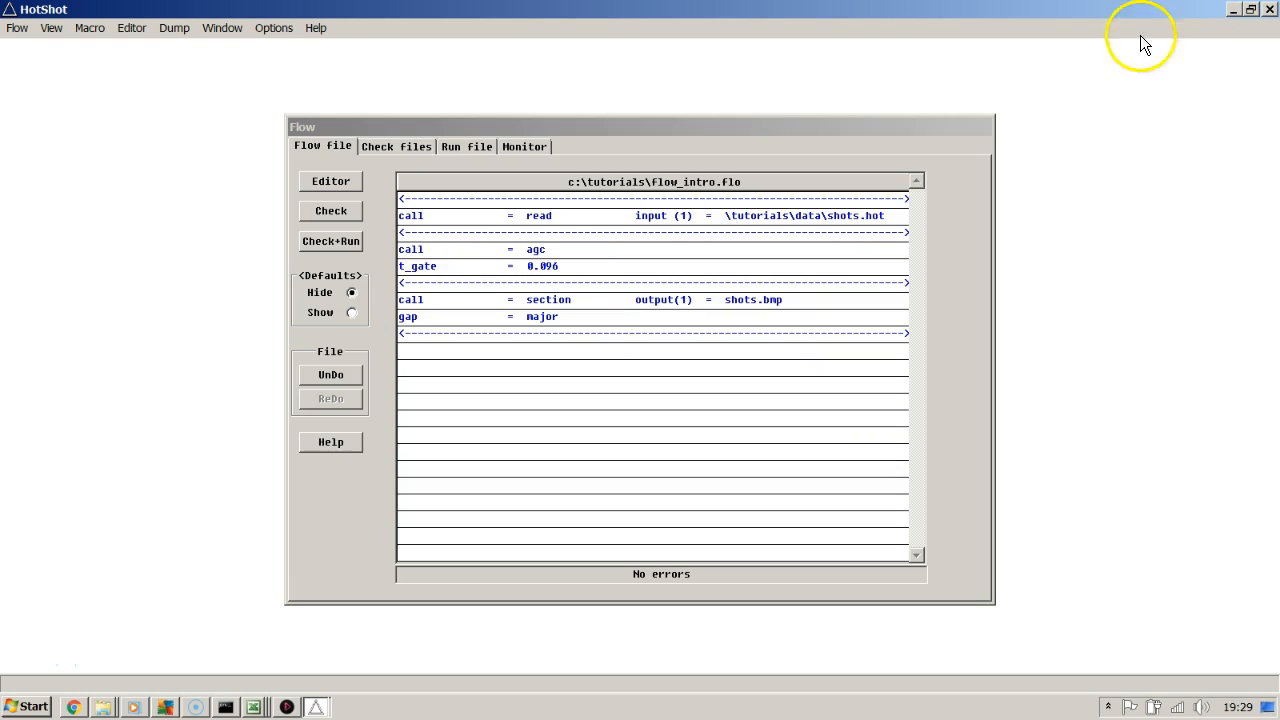
Reopen shots.bmp, read the channel number of the last trace in a shot record, and close the display
left_click(52, 30)
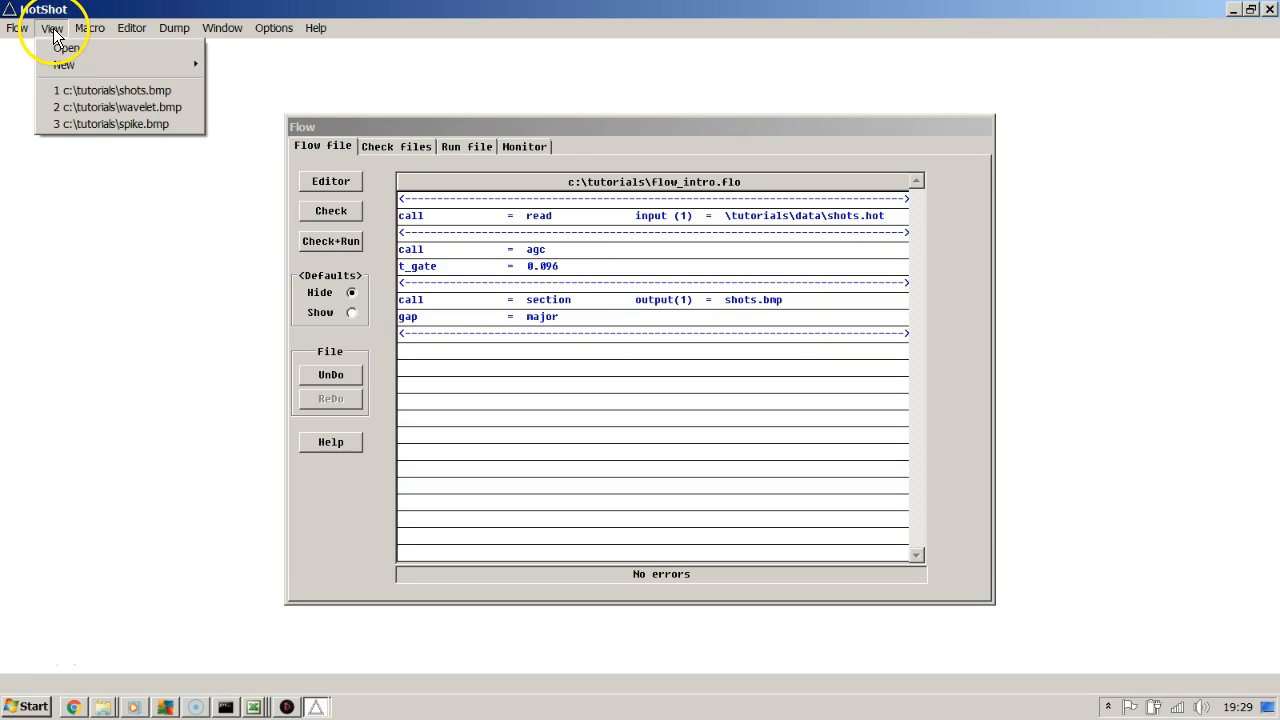
left_click(75, 91)
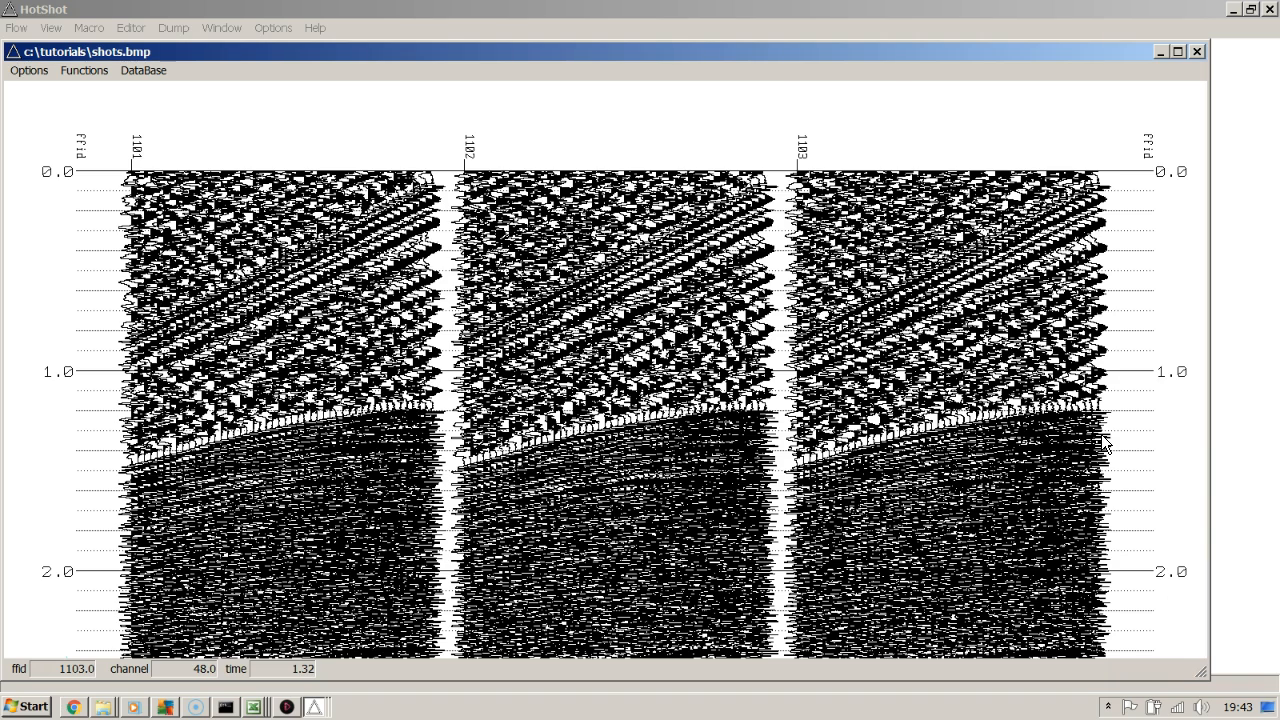
key("alt")
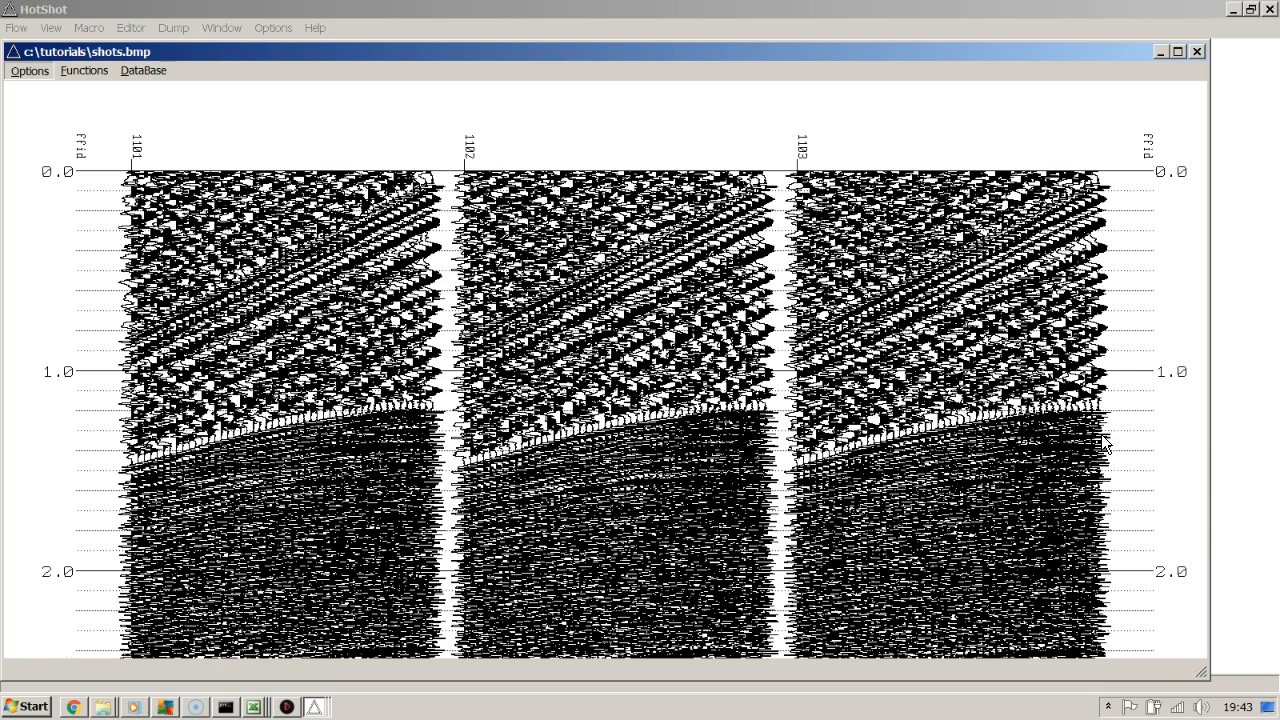
left_click(1197, 52)
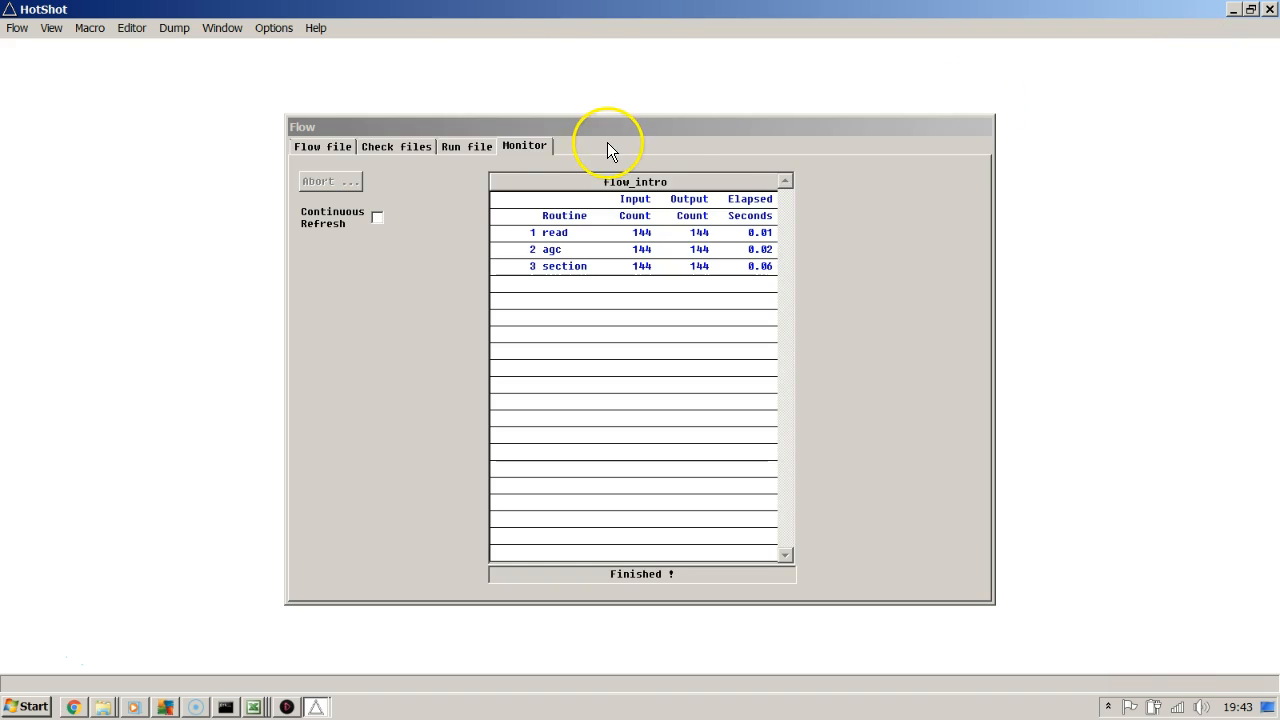
Open flow_intro.flo in the editor and add the line call=append_n max_fold=33 below the agc t_gate line
left_click(323, 146)
left_click(323, 177)
left_click(402, 195)
key("Return")
type("call")
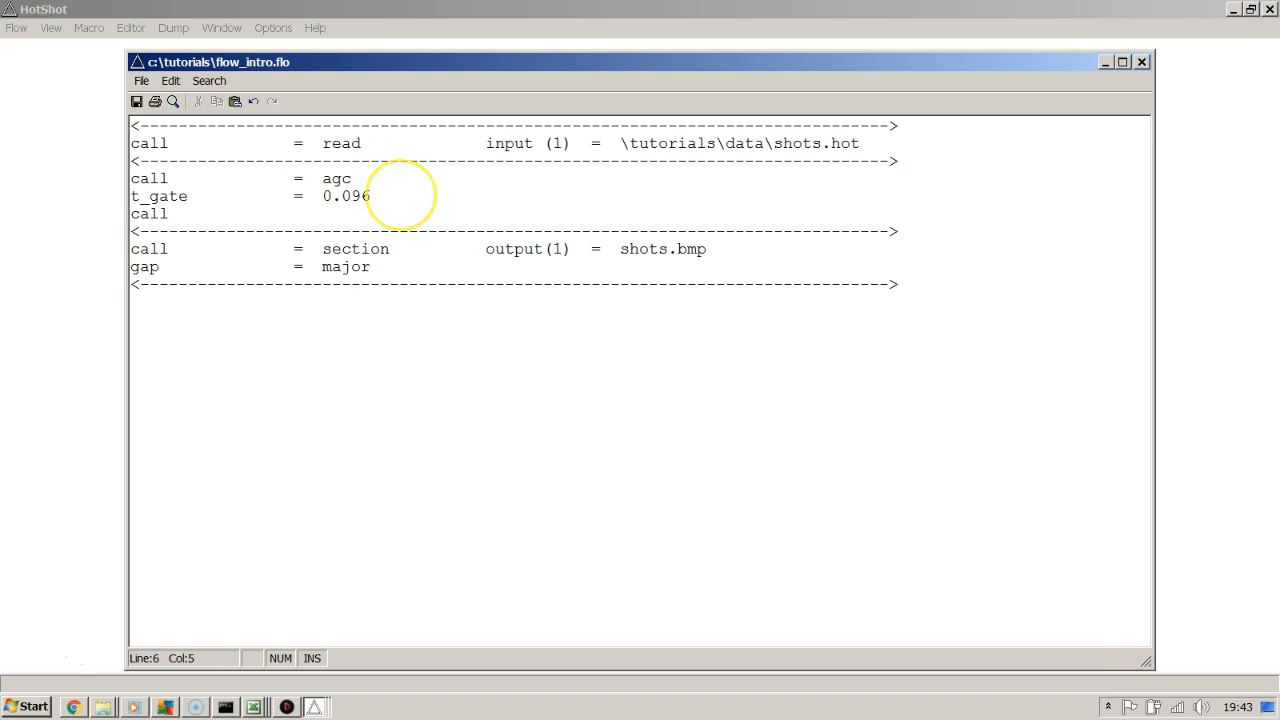
type("=append n ")
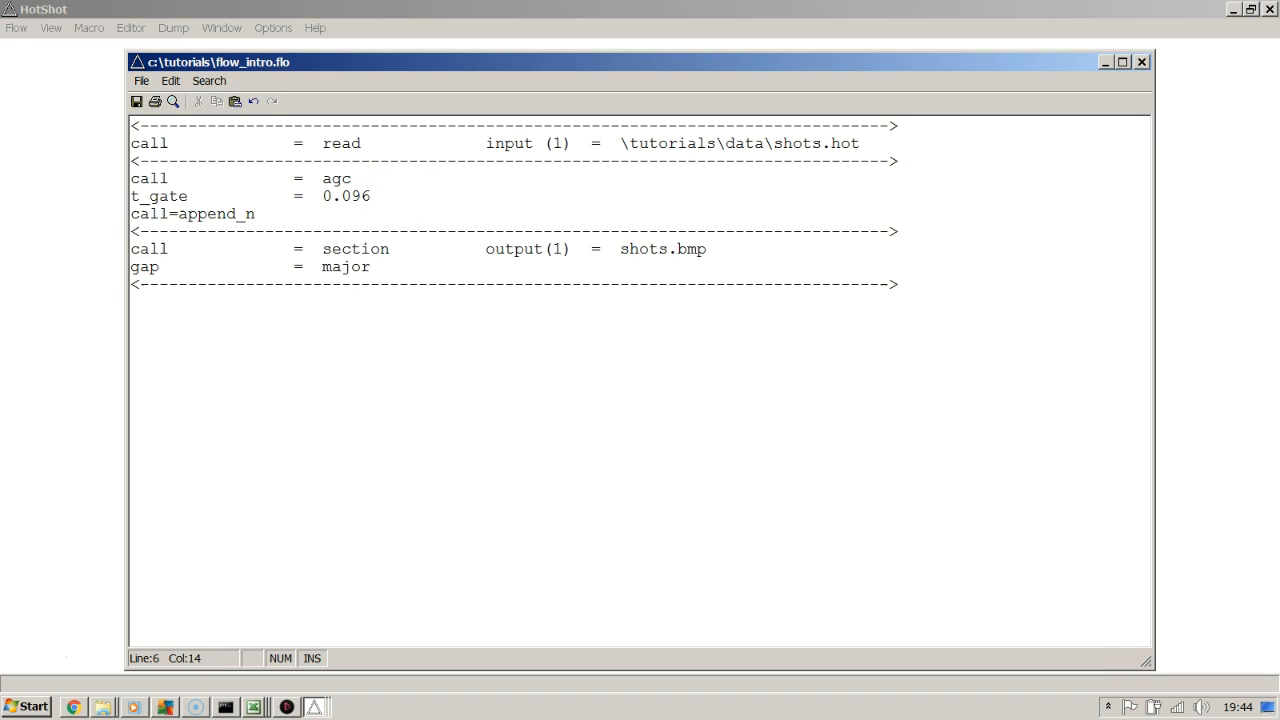
type("max_fold=33")
Change the section output file to appended.bmp, then close the editor and save the changes to flow_intro.flo
left_click(669, 249)
key("BackSpace")
key("BackSpace")
key("BackSpace")
key("BackSpace")
key("BackSpace")
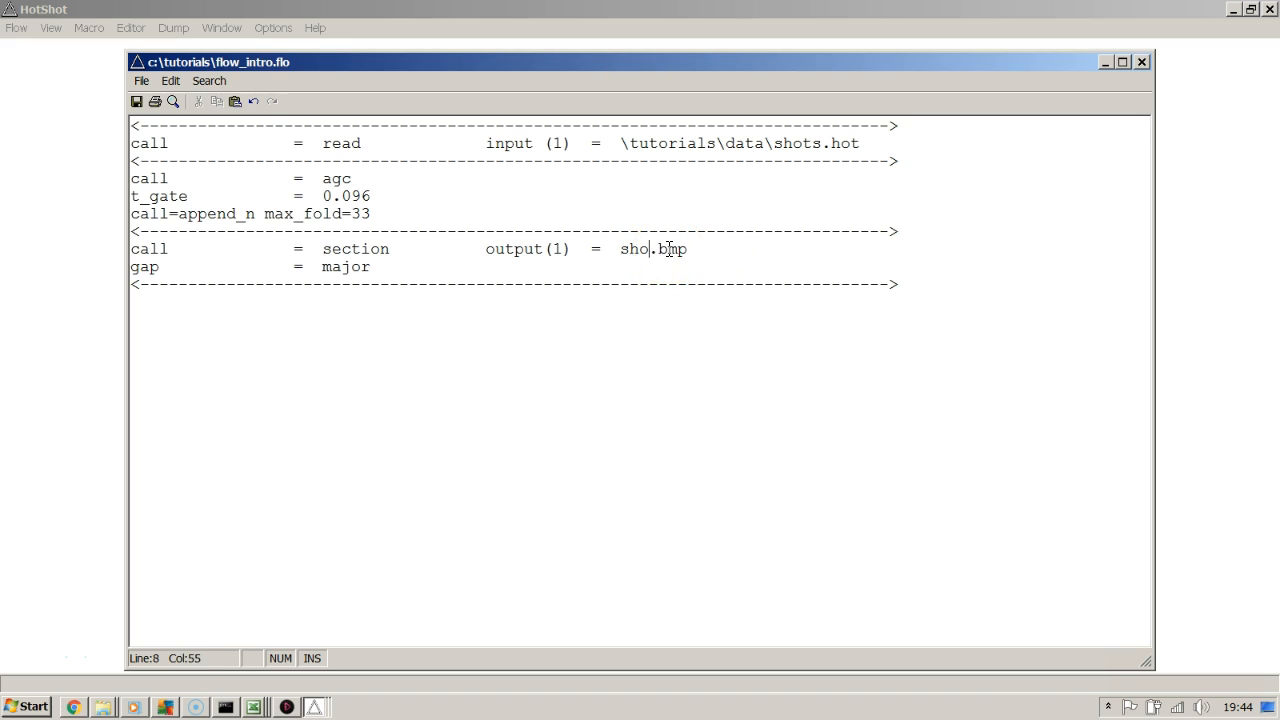
type("appended")
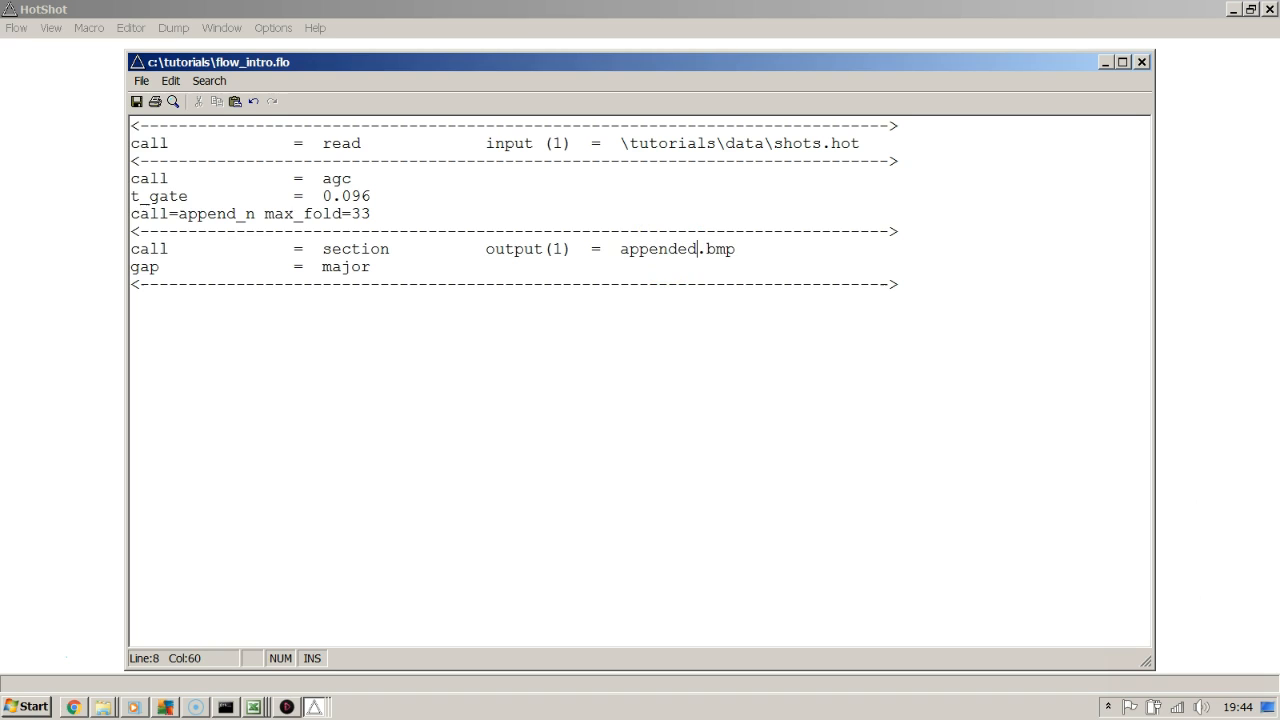
left_click(1141, 63)
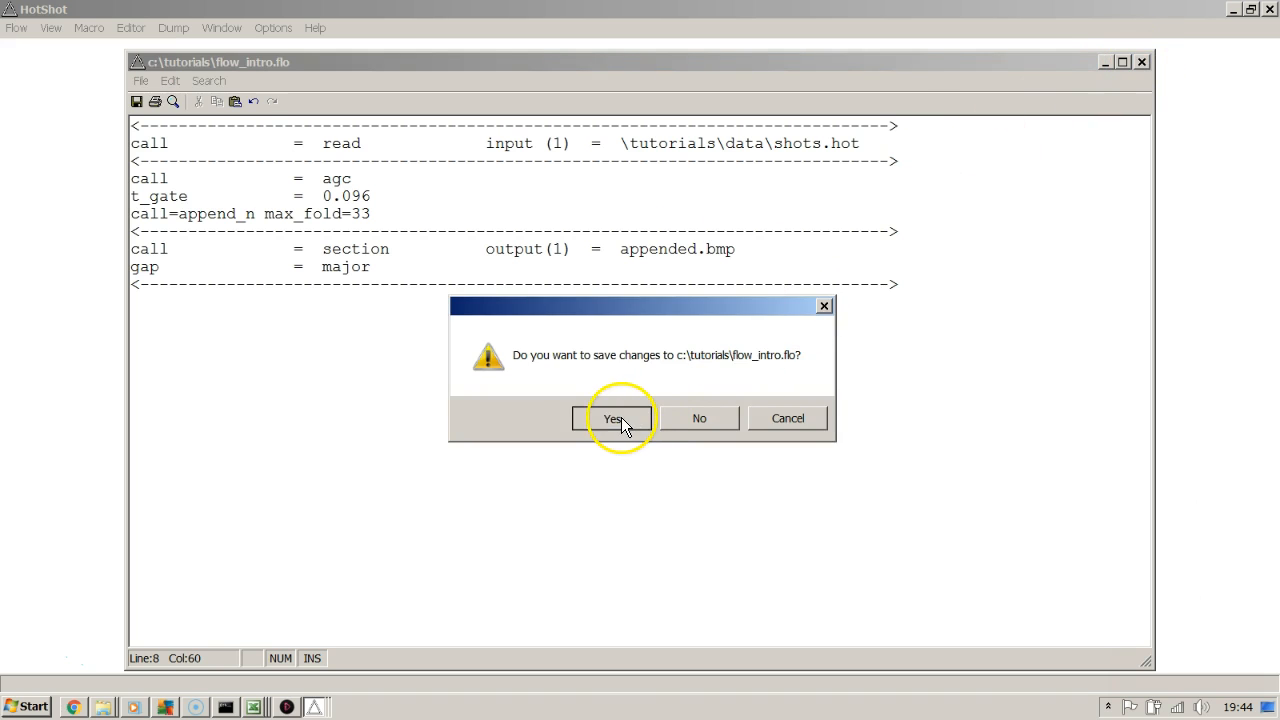
left_click(621, 417)
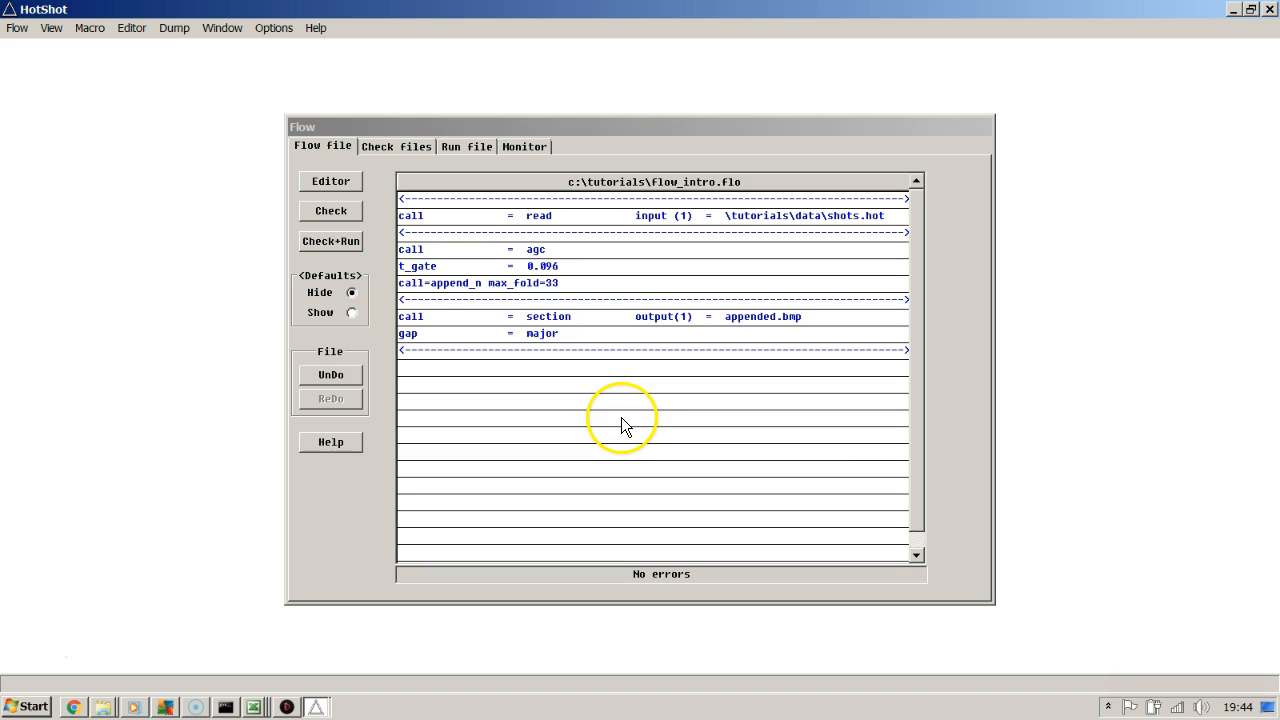
Try to check and run the flow with append_n, and abort at the runtime error
left_click(347, 245)
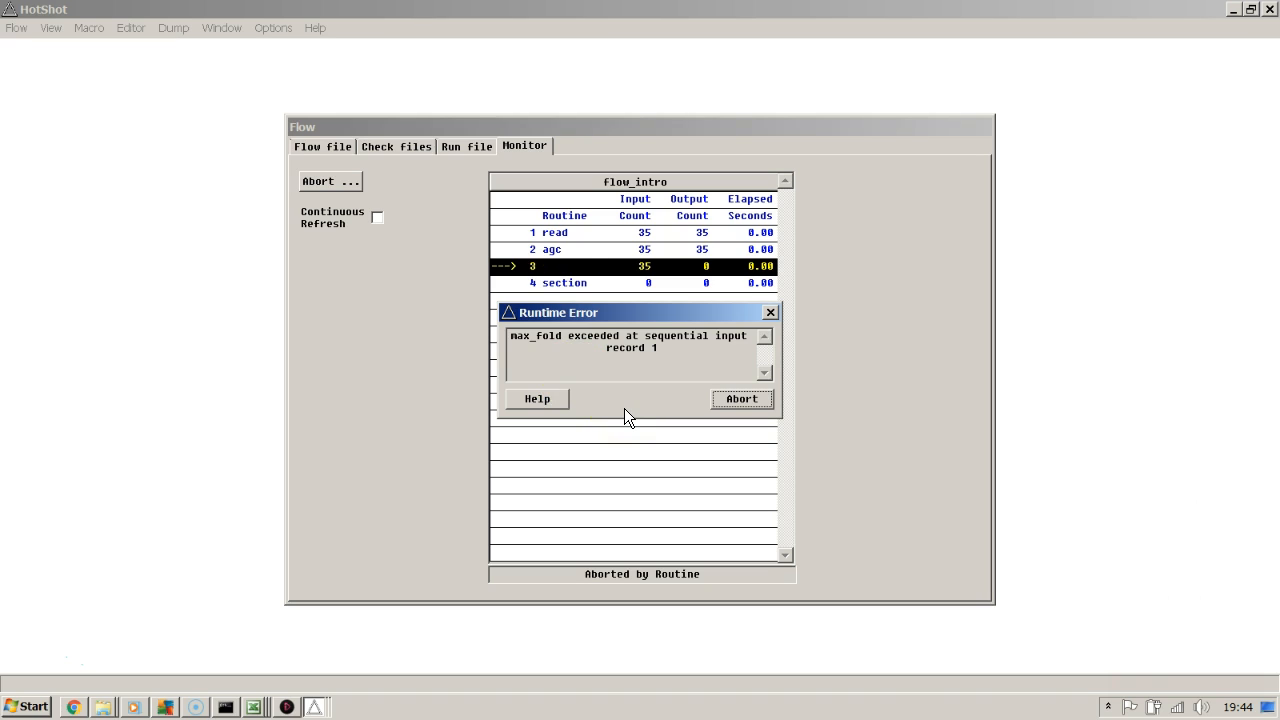
left_click(700, 401)
left_click(733, 399)
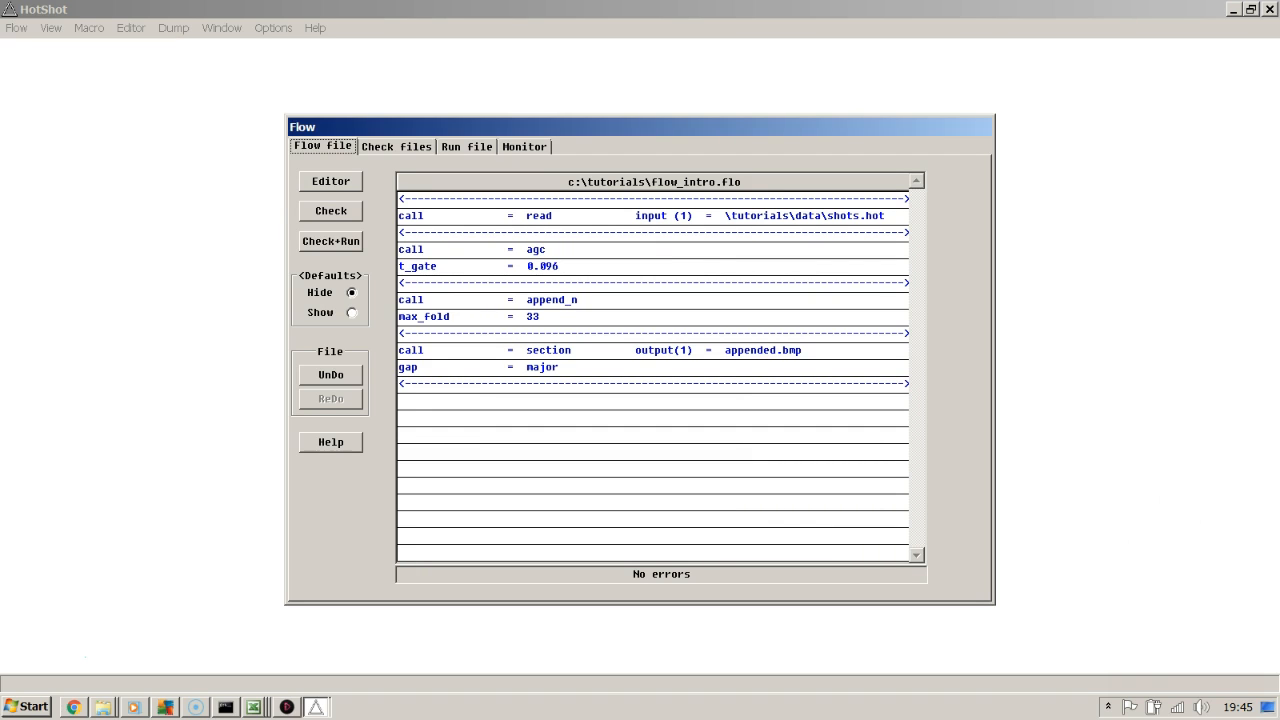
Correct the append_n max_fold value to cover all traces per record, then check and run the flow again
left_click(548, 317)
left_click(330, 242)
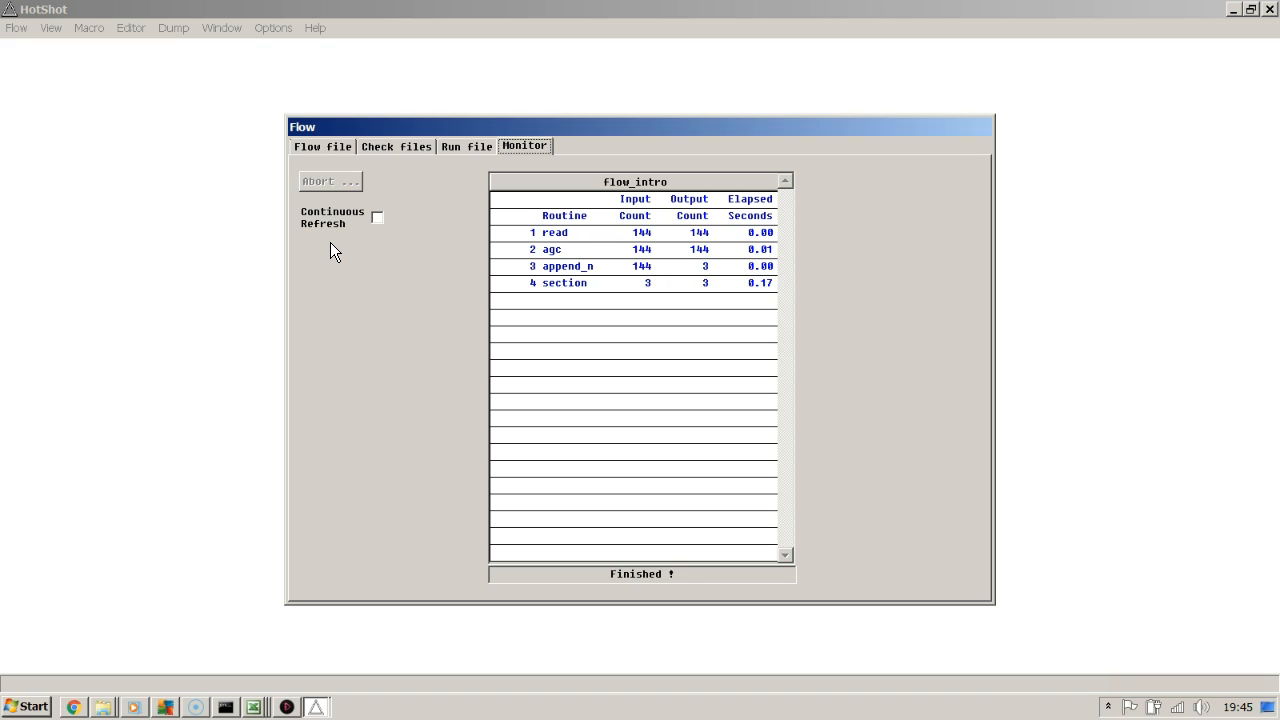
Open the newly created appended.bmp and inspect the three appended traces along their full length to the end
left_click(46, 28)
mouse_move(78, 66)
left_click(228, 65)
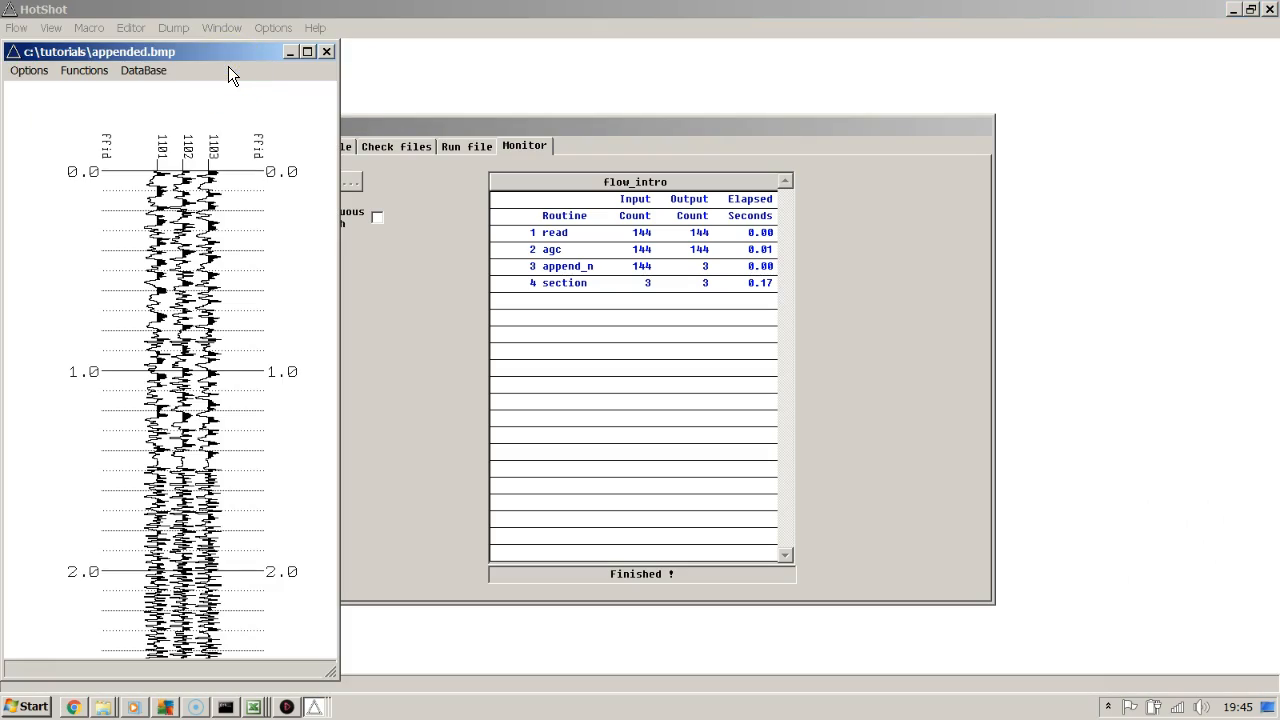
key("Down")
key("Down")
key("Down")
key("Down")
key("Down")
key("Down")
key("Down")
key("Down")
key("Down")
key("Down")
key("Down")
key("Down")
key("Down")
key("Down")
key("Down")
key("Down")
key("Down")
key("Down")
key("Down")
key("Down")
key("Down")
key("Down")
key("Down")
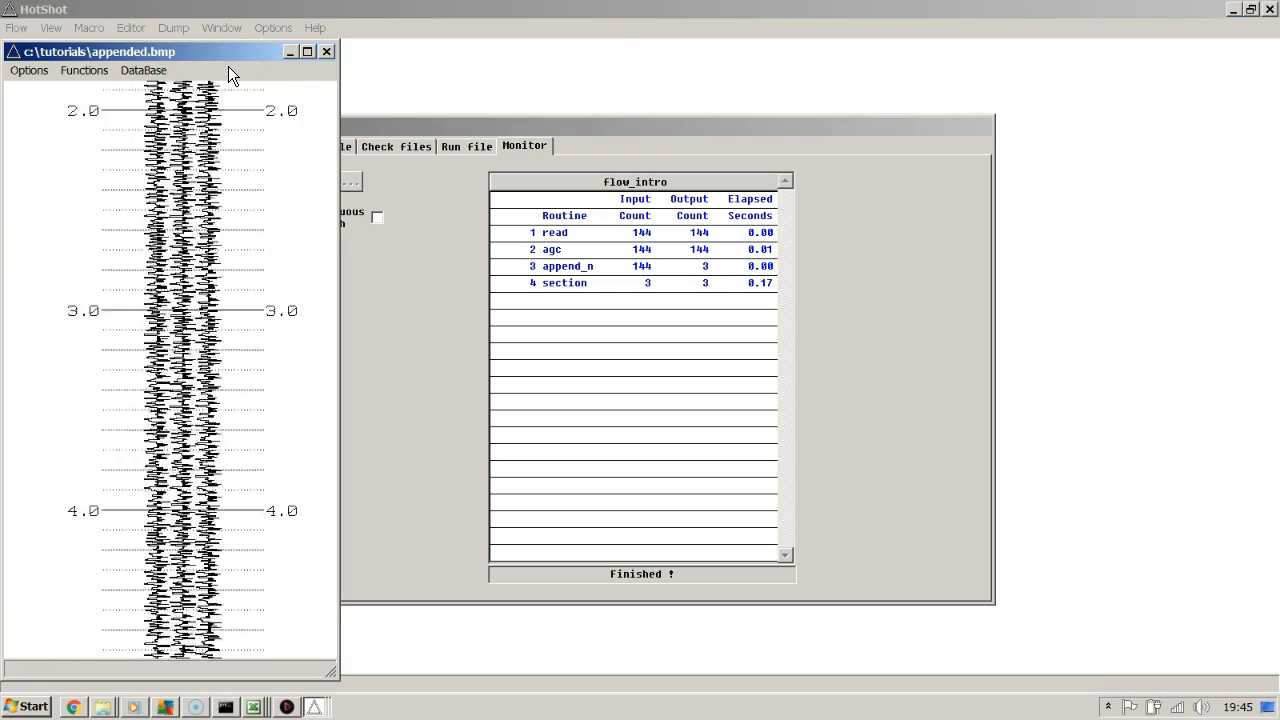
key("Page_Down")
key("Page_Down")
key("Page_Down")
key("Page_Down")
key("Page_Down")
key("Page_Down")
key("Page_Down")
key("Page_Down")
key("Page_Down")
key("Page_Down")
key("Page_Down")
key("Page_Down")
key("Page_Down")
key("Page_Down")
key("Page_Down")
key("Page_Down")
key("Page_Down")
key("Page_Down")
key("Page_Down")
key("Page_Down")
key("Page_Down")
key("Page_Down")
key("Page_Down")
key("Page_Down")
key("Page_Down")
key("Page_Down")
key("Page_Down")
key("Page_Down")
key("Page_Down")
key("Page_Down")
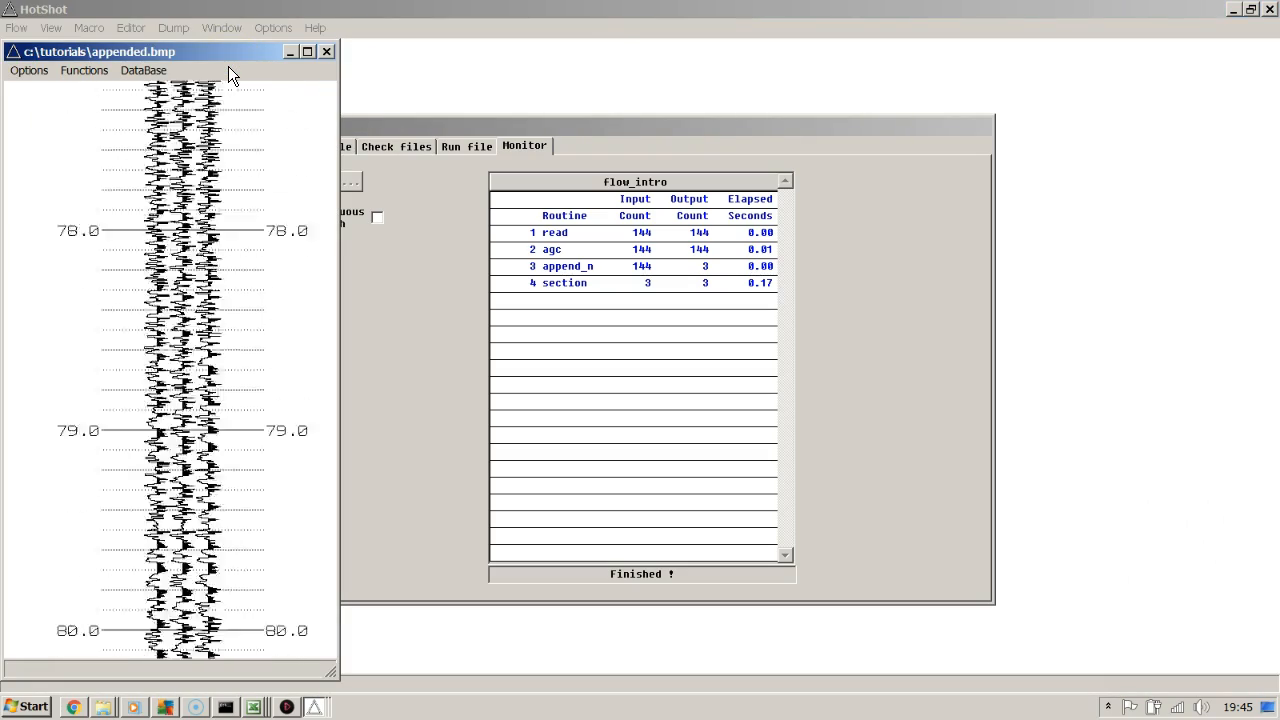
key("Page_Down")
key("Page_Down")
key("Page_Down")
key("Page_Down")
key("Page_Down")
key("Page_Down")
key("Page_Down")
key("Page_Down")
key("Page_Down")
key("Page_Down")
key("Page_Down")
key("Page_Down")
key("Page_Down")
key("Page_Down")
key("Page_Down")
key("Page_Down")
key("Page_Down")
key("Page_Down")
key("Page_Down")
key("Page_Down")
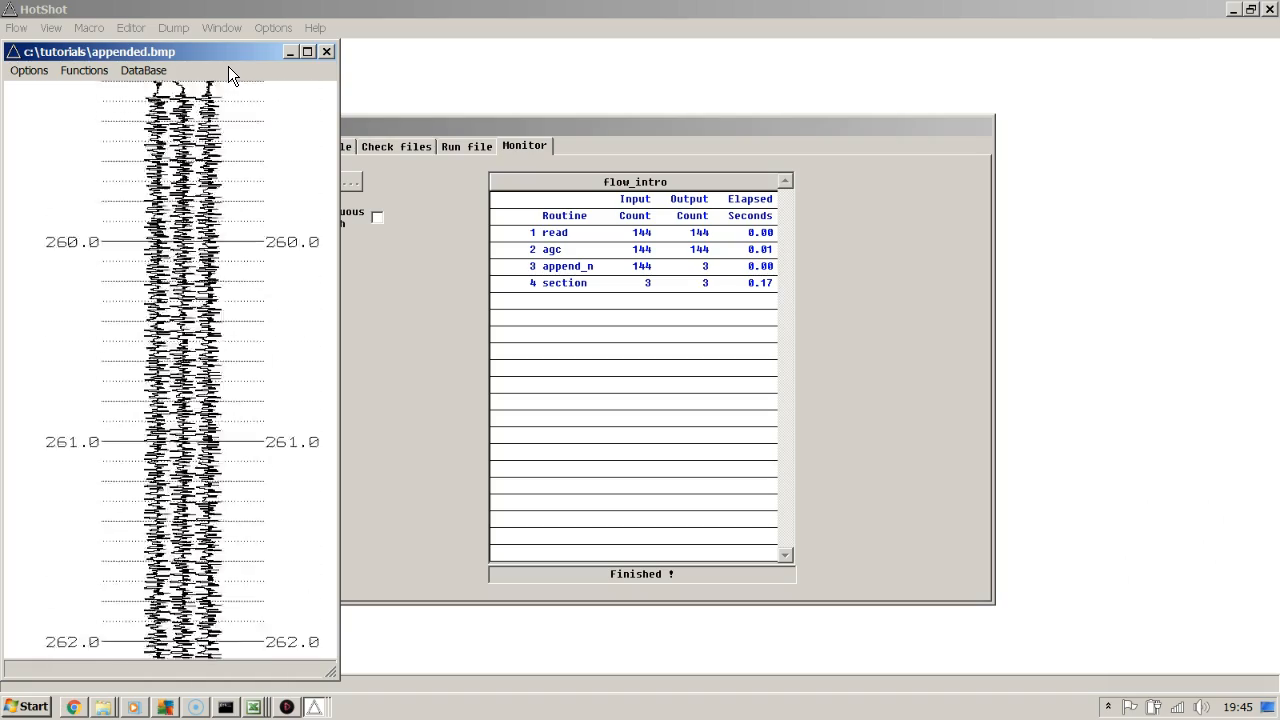
left_click(327, 51)
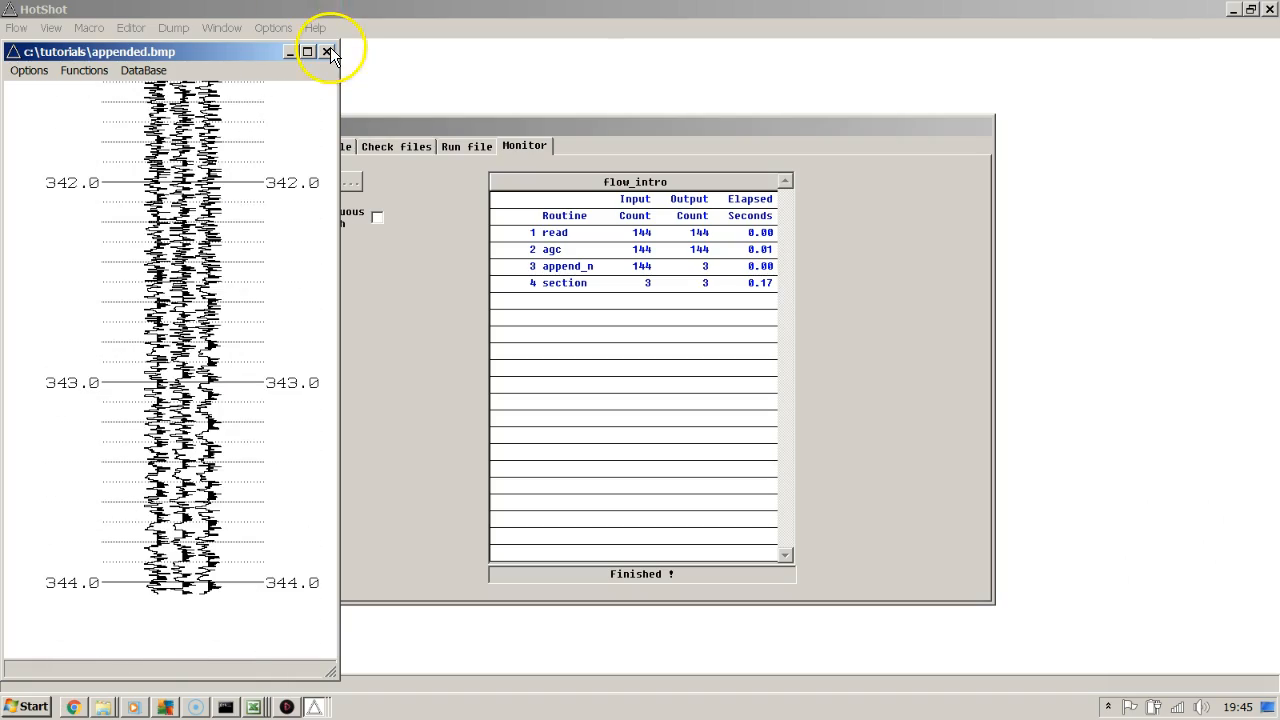
key("alt")
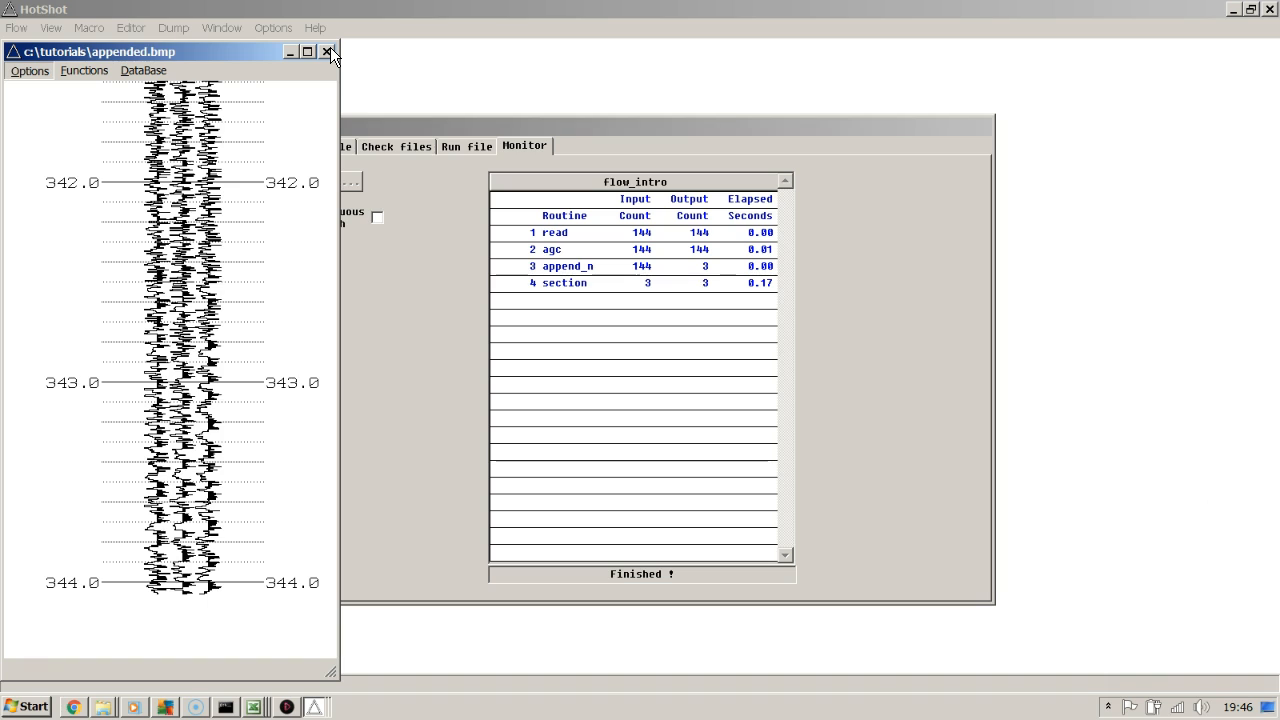
key("alt")
key("alt")
key("alt")
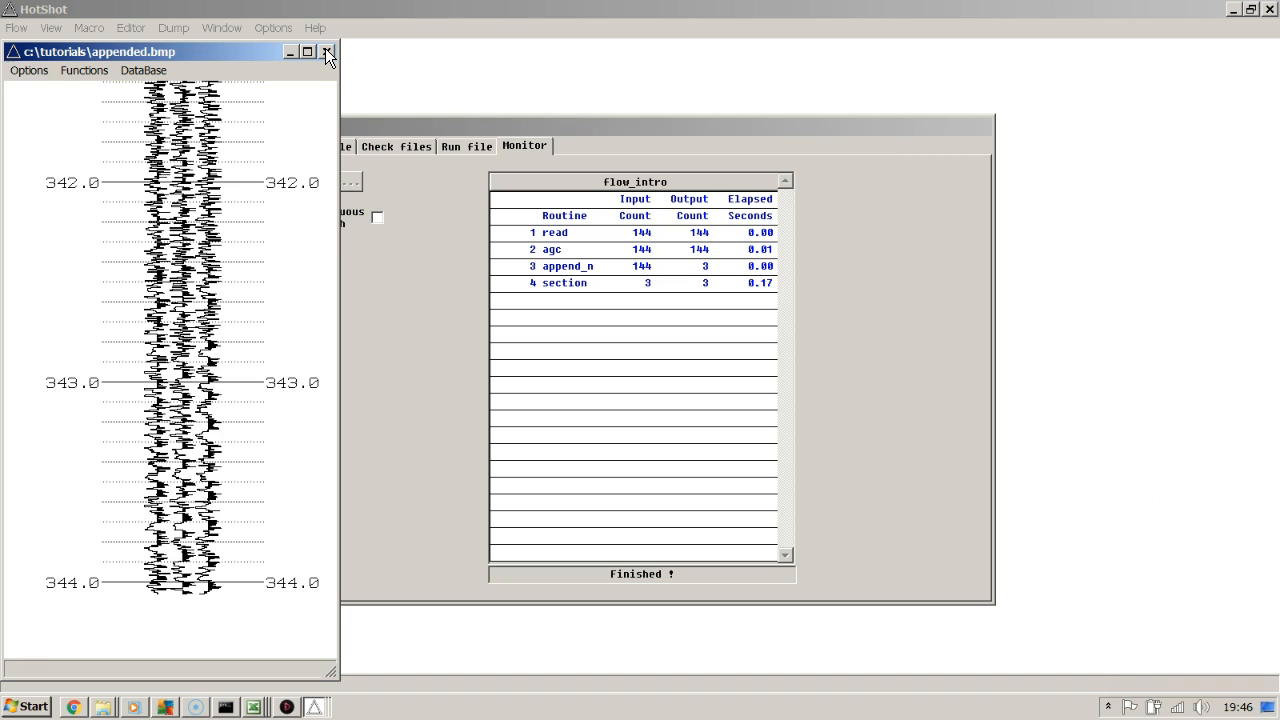